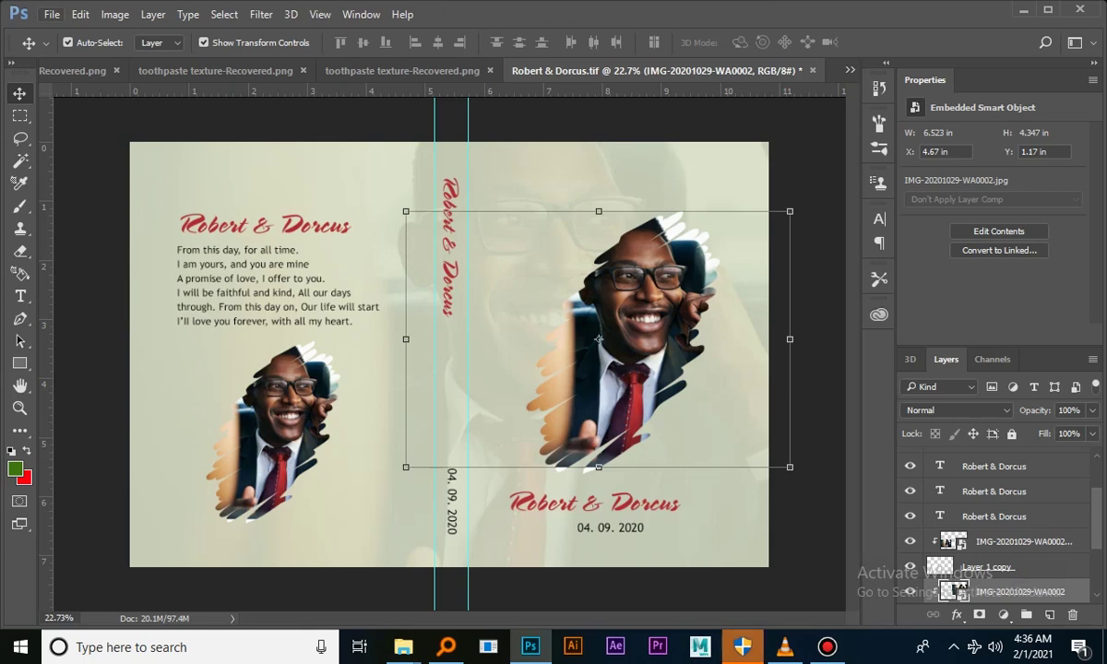
Create a new blank document 27.5 cm wide and 18.3 cm high at 300 pixels/inch in RGB Color
{"action": "key", "text": "alt+f"}
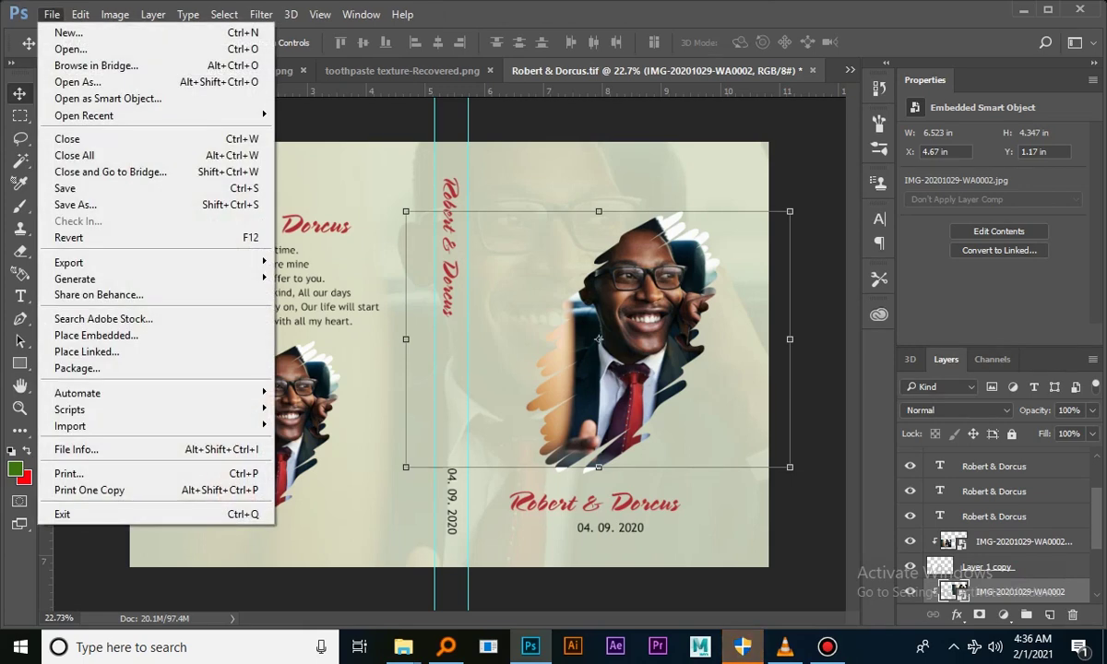
{"action": "key", "text": "Down"}
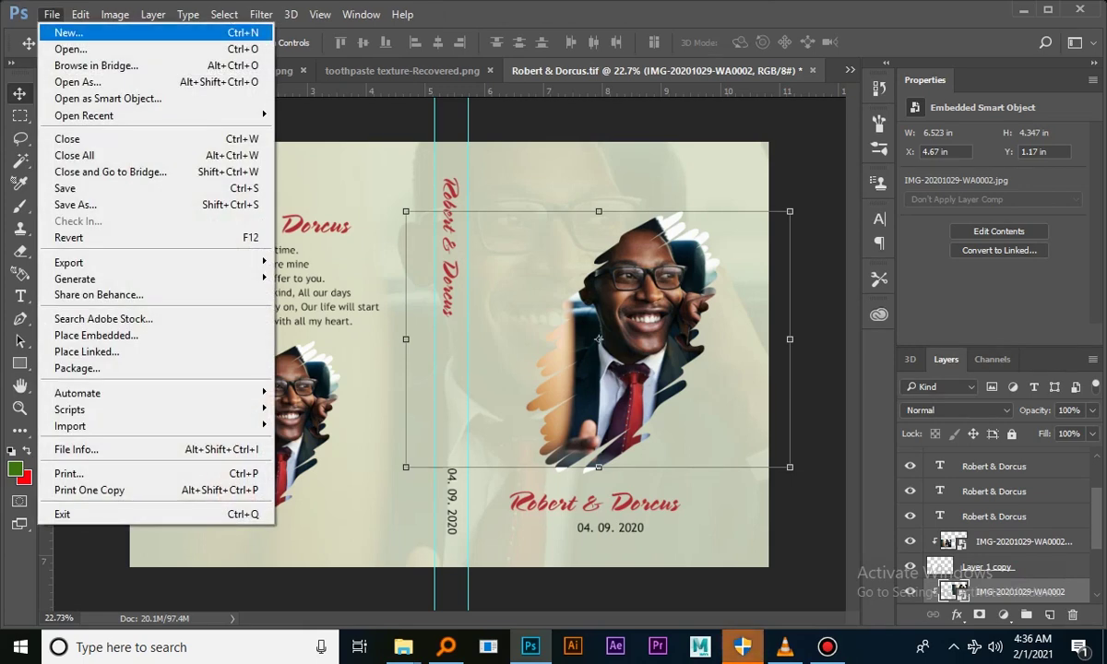
{"action": "key", "text": "Escape"}
{"action": "key", "text": "ctrl+n"}
{"action": "type", "text": "27"}
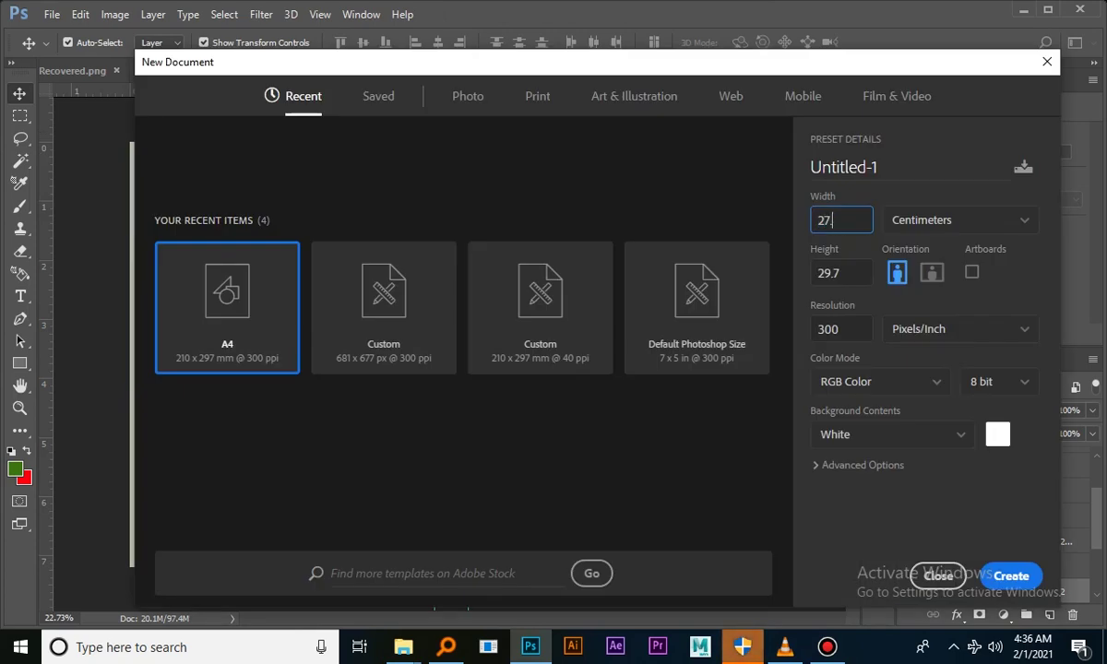
{"action": "type", "text": ".5"}
{"action": "key", "text": "Tab"}
{"action": "type", "text": "1"}
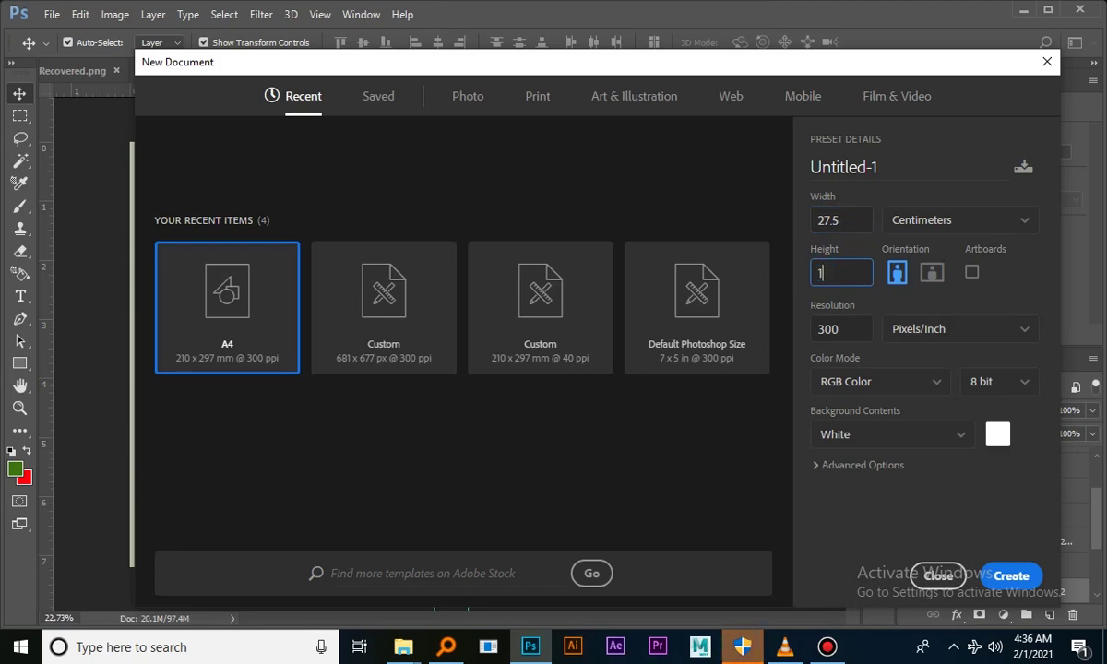
{"action": "type", "text": "8."}
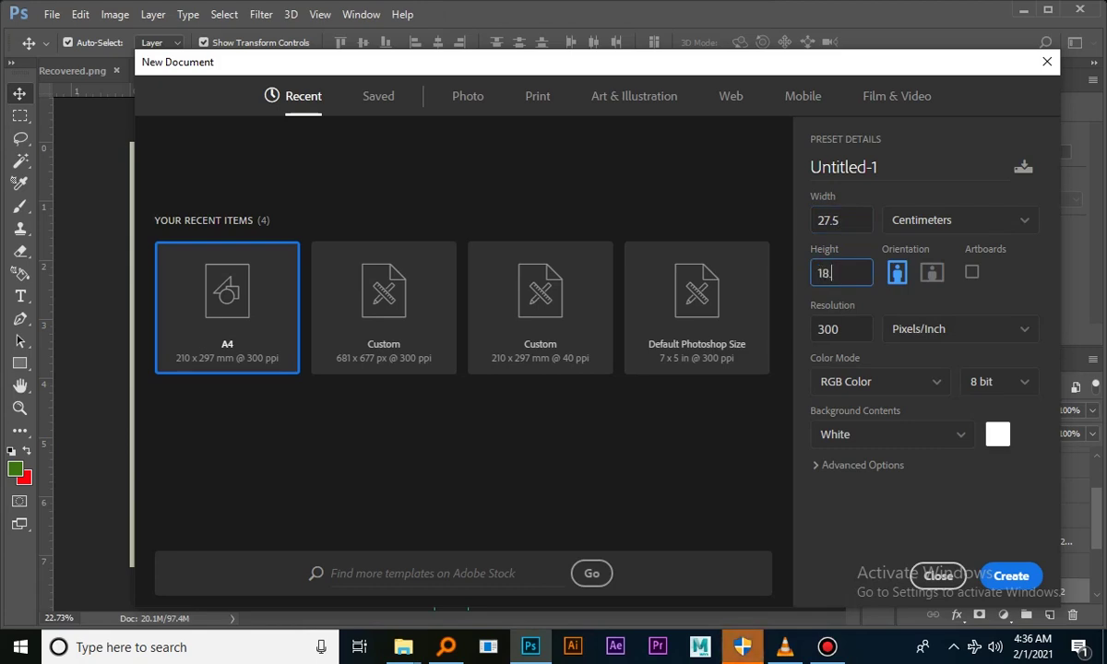
{"action": "type", "text": "3"}
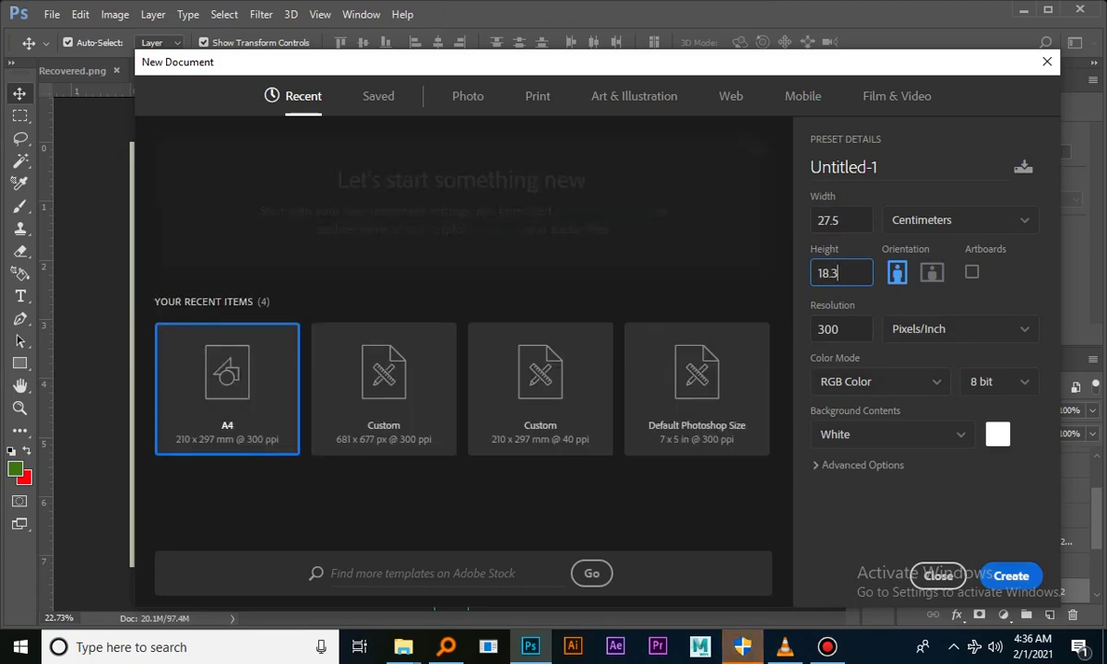
{"action": "left_click", "coordinate": [1011, 577]}
{"action": "left_click", "coordinate": [1012, 576]}
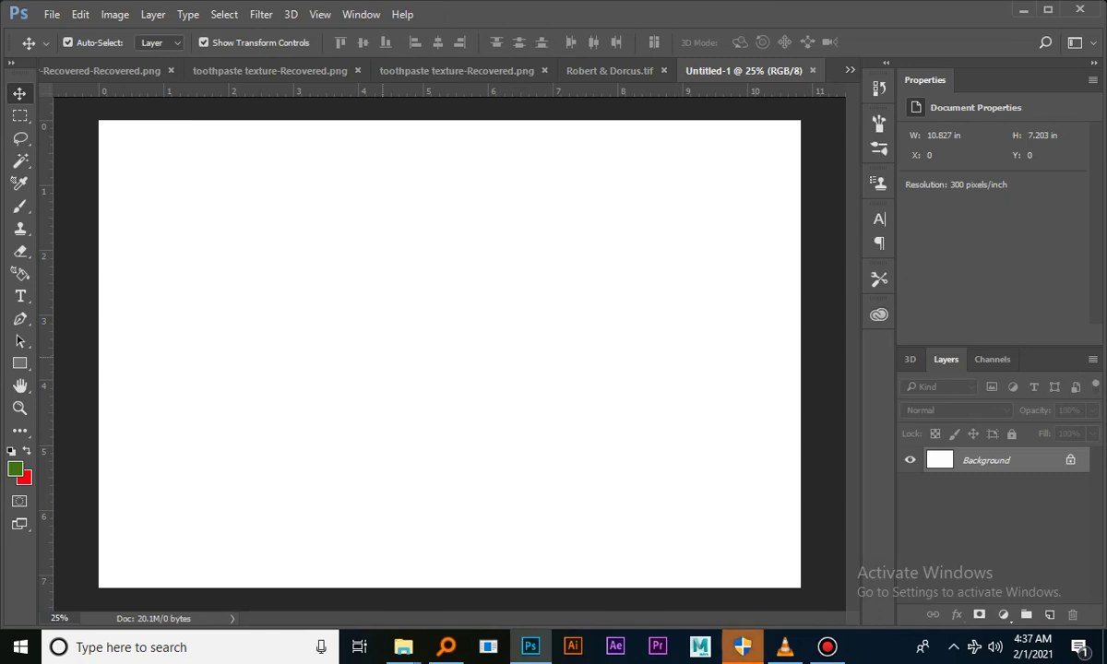
Convert the locked background into a regular editable layer
{"action": "double_click", "coordinate": [986, 461]}
{"action": "key", "text": "Return"}
{"action": "key", "text": "ctrl+0"}
{"action": "key", "text": "ctrl"}
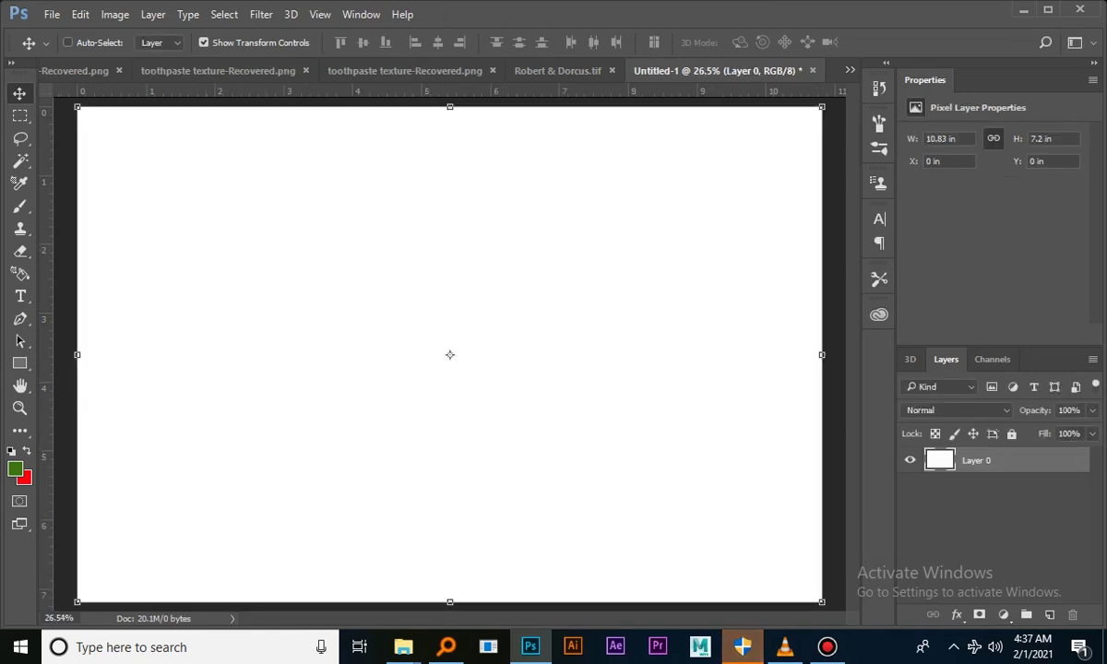
Switch the ruler units to centimeters and check the document's canvas size
{"action": "key", "text": "m"}
{"action": "key", "text": "ctrl+t"}
{"action": "key", "text": "Return"}
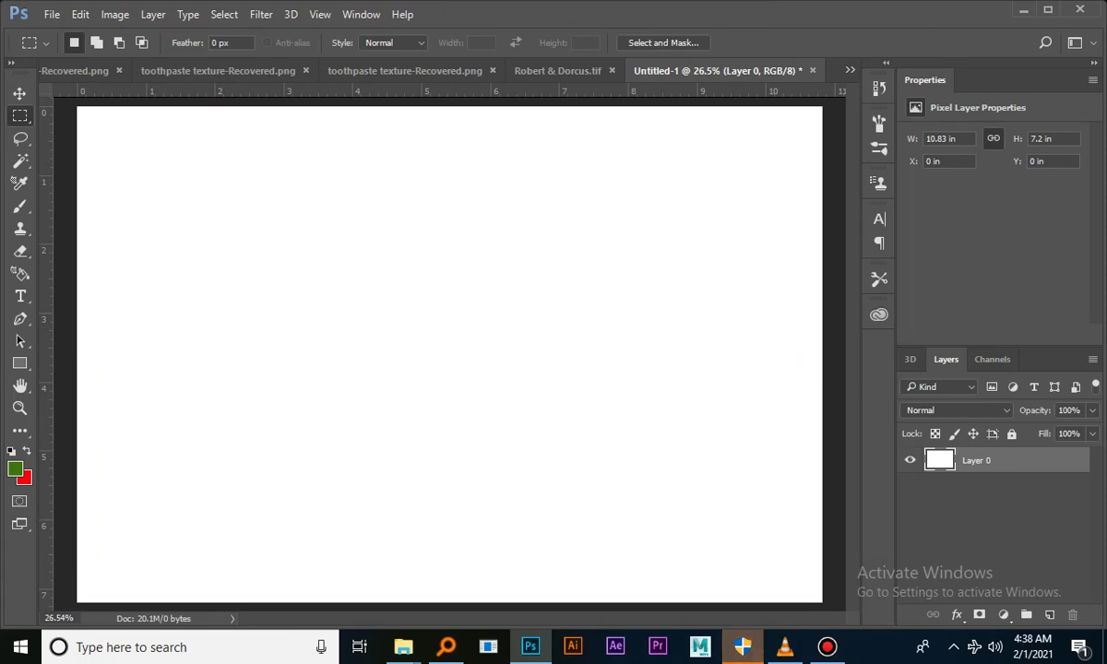
{"action": "right_click", "coordinate": [215, 91]}
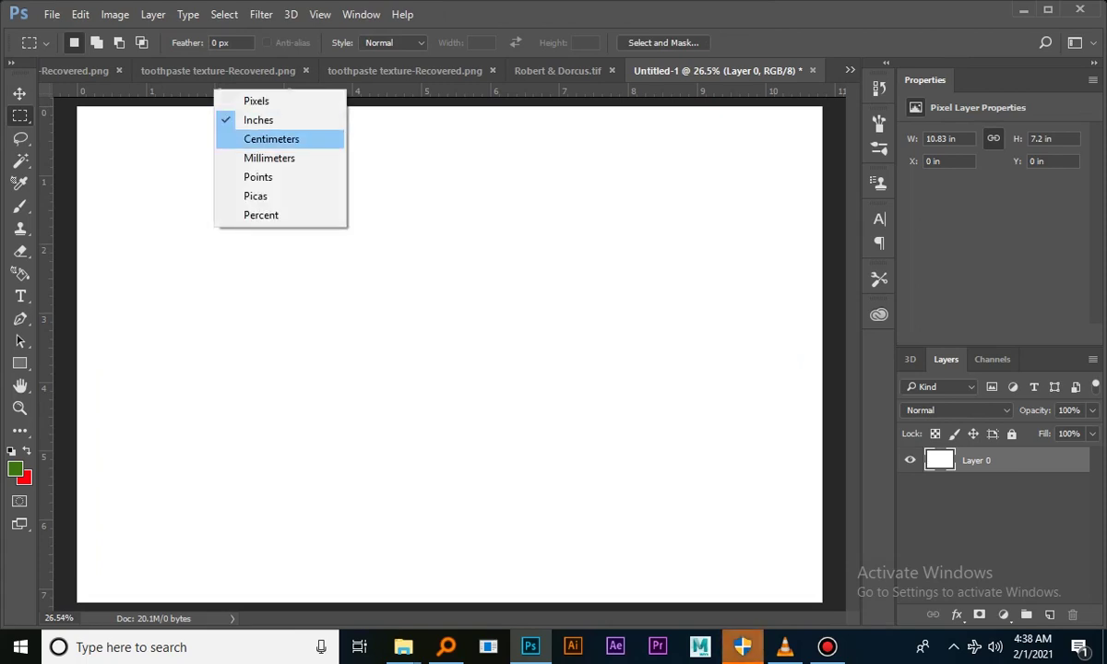
{"action": "left_click", "coordinate": [267, 138]}
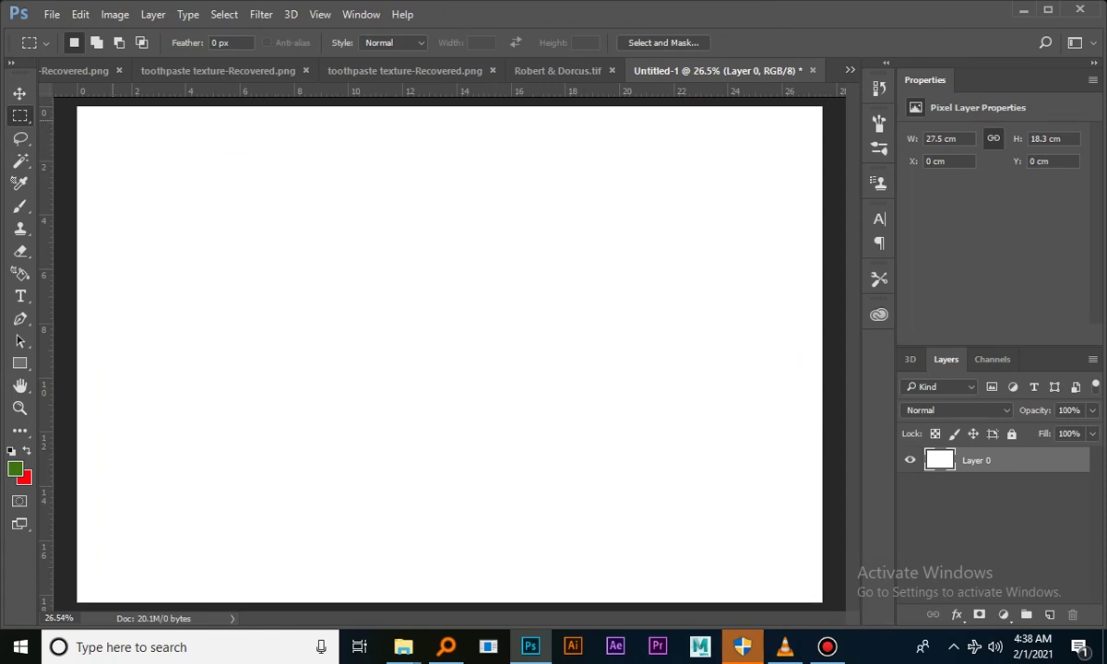
{"action": "key", "text": "ctrl+0"}
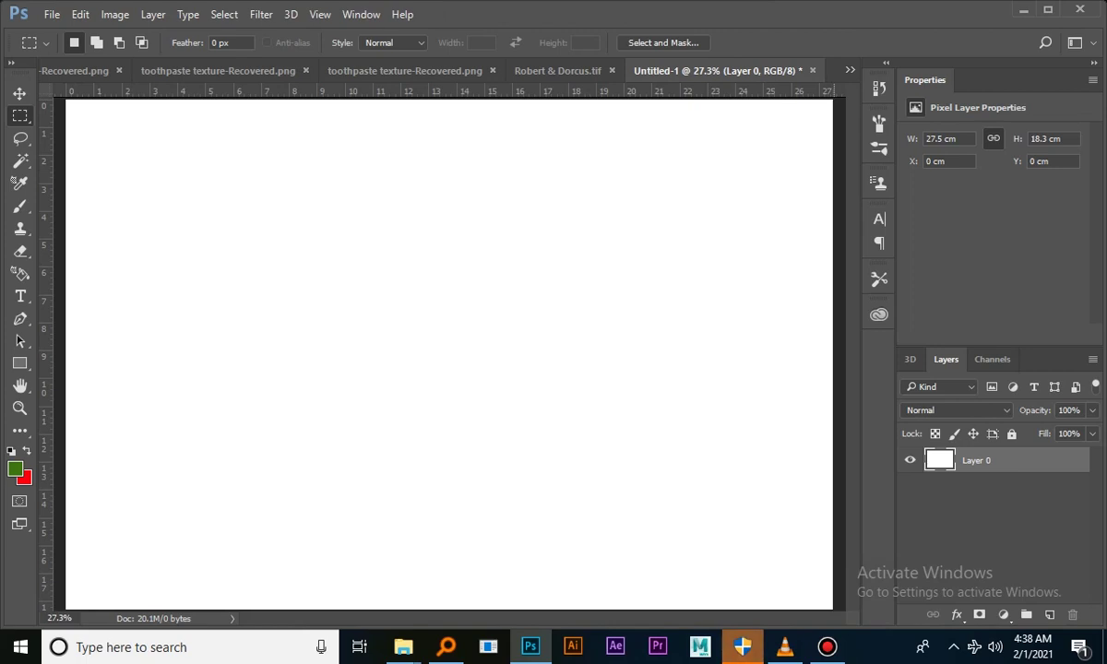
{"action": "key", "text": "ctrl+alt+c"}
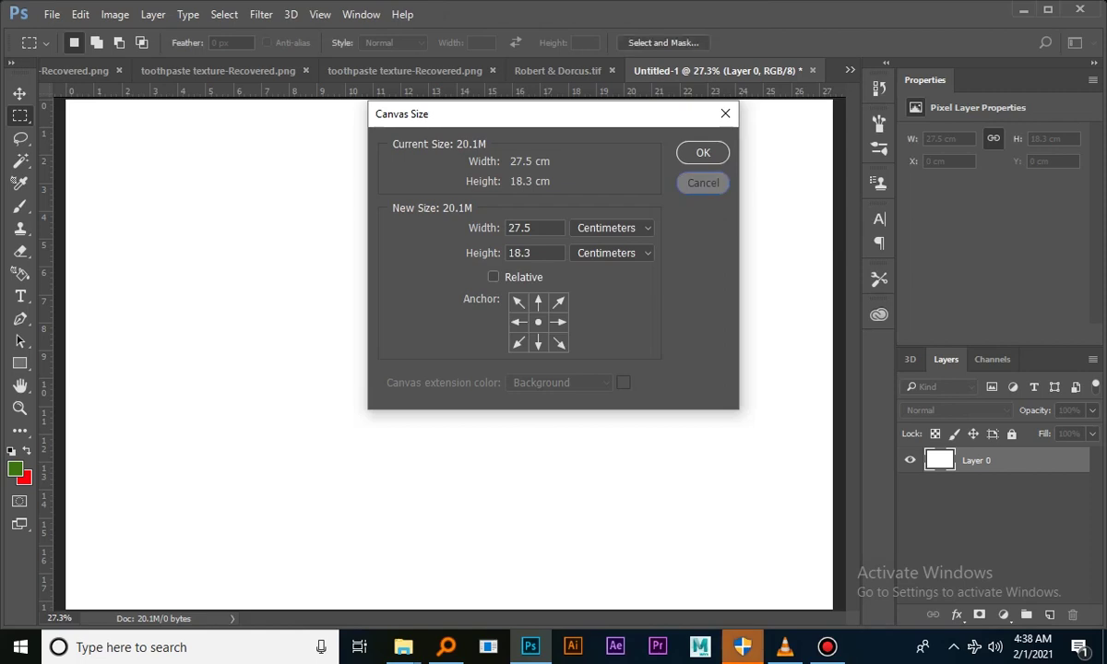
{"action": "key", "text": "Escape"}
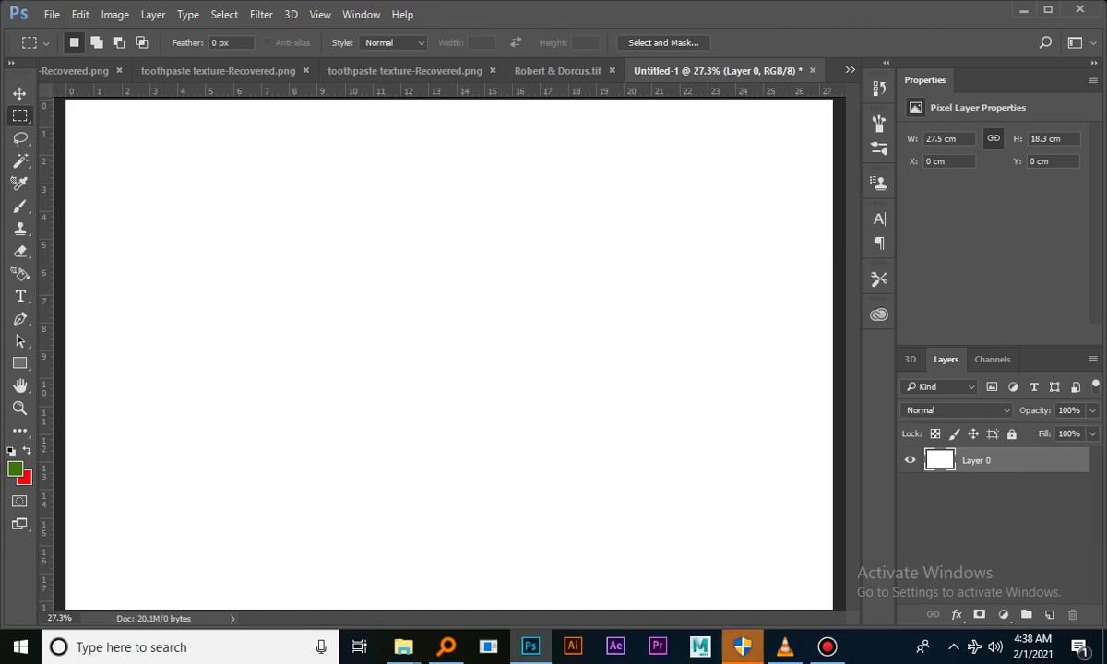
Fill a full-height strip about 0.62 in wide along the canvas's left edge with the red background colour on a new layer
{"action": "left_click_drag", "start_coordinate": [66, 101], "coordinate": [118, 606]}
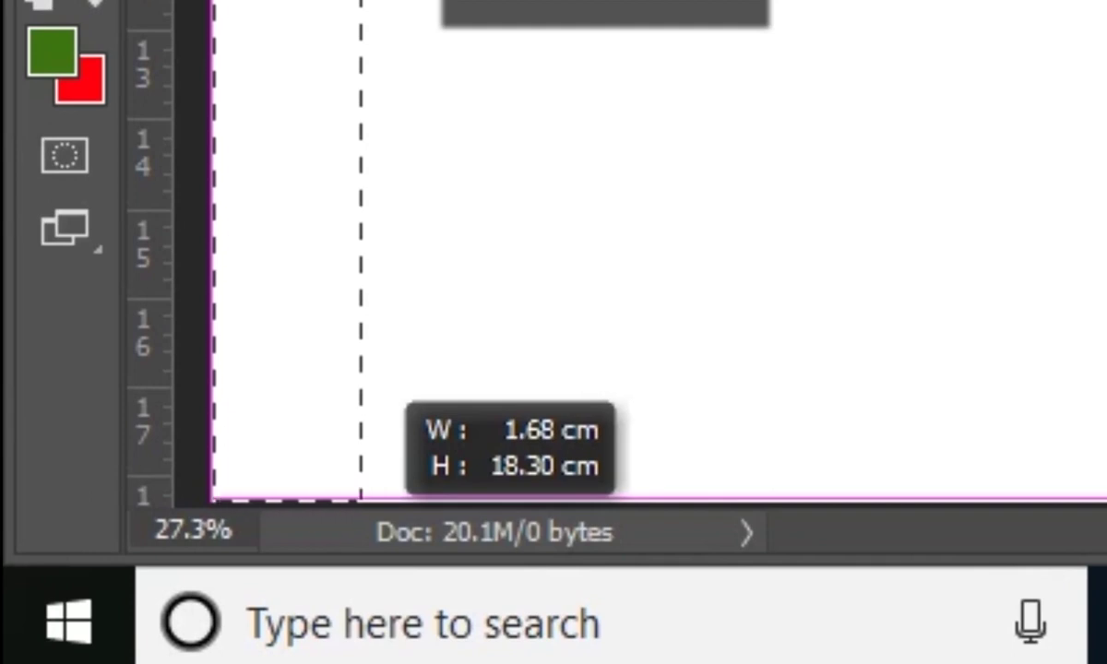
{"action": "left_click_drag", "start_coordinate": [361, 498], "coordinate": [353, 498]}
{"action": "left_click", "coordinate": [1050, 613]}
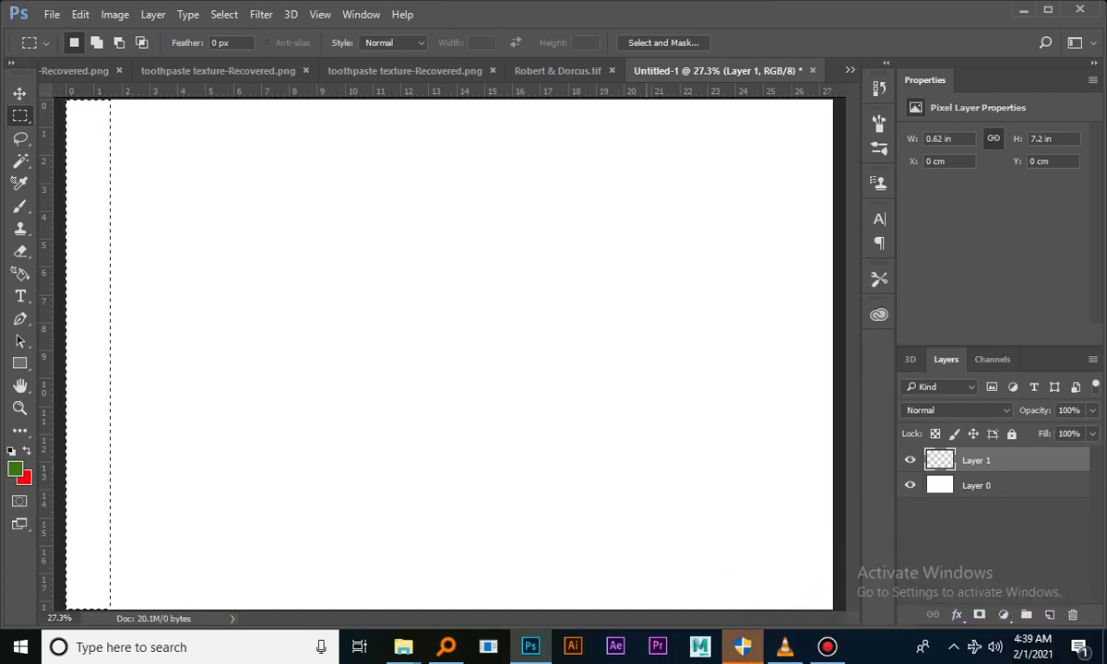
{"action": "key", "text": "ctrl+BackSpace"}
{"action": "key", "text": "ctrl+d"}
{"action": "key", "text": "v"}
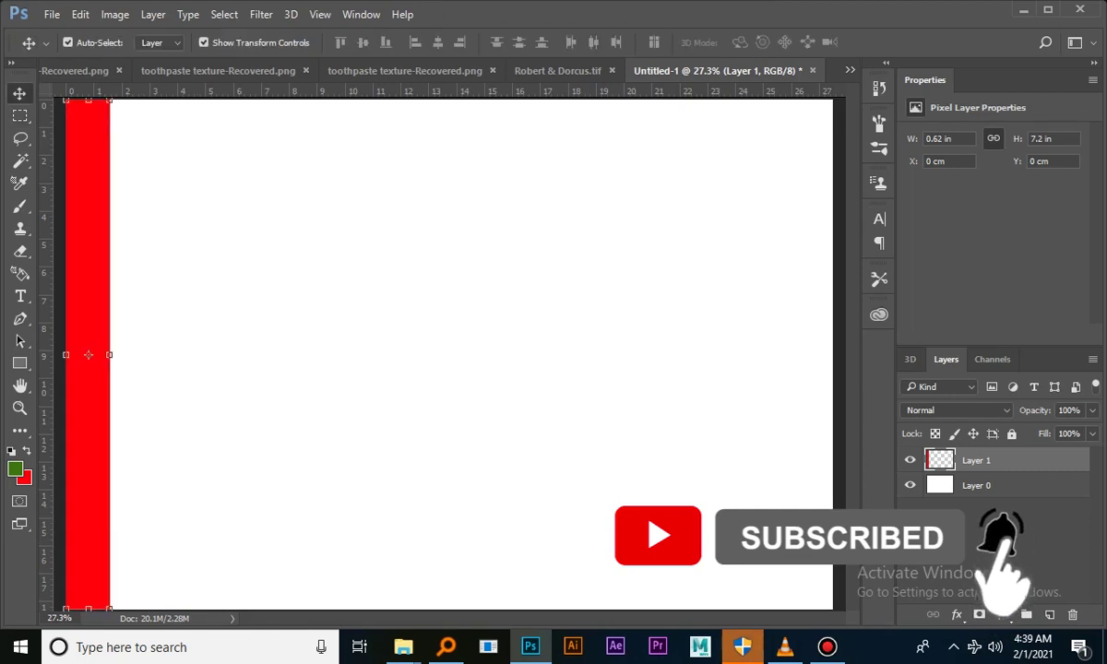
Move the red strip inward and centre it horizontally on the canvas
{"action": "left_click_drag", "start_coordinate": [92, 242], "coordinate": [409, 254]}
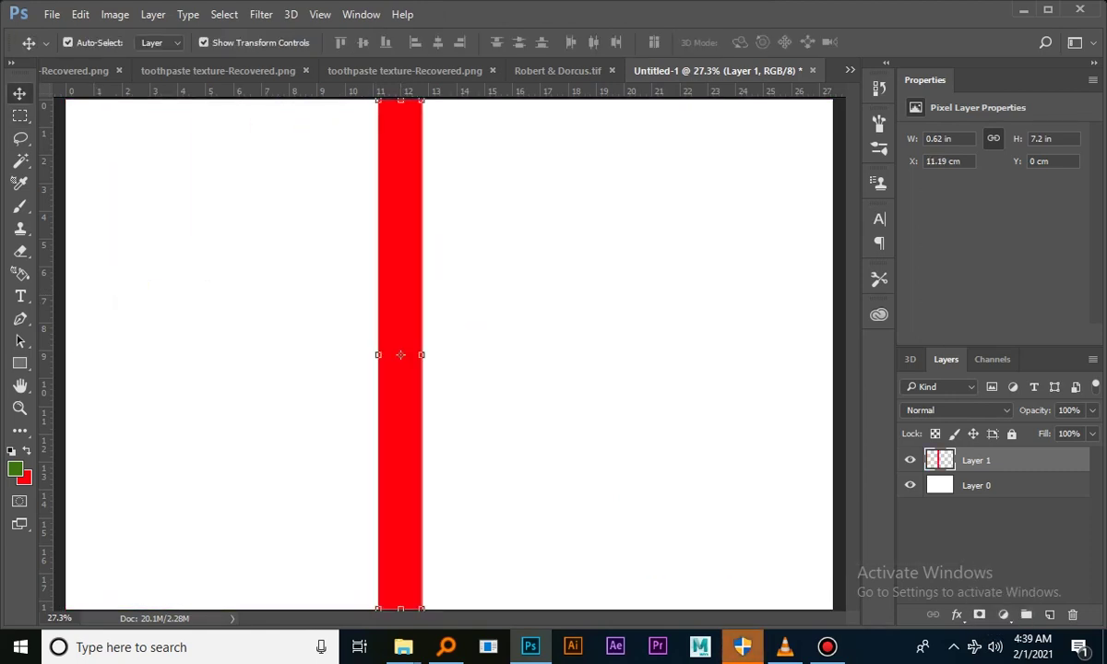
{"action": "scroll", "coordinate": [484, 357], "scroll_direction": "down", "scroll_amount": 2}
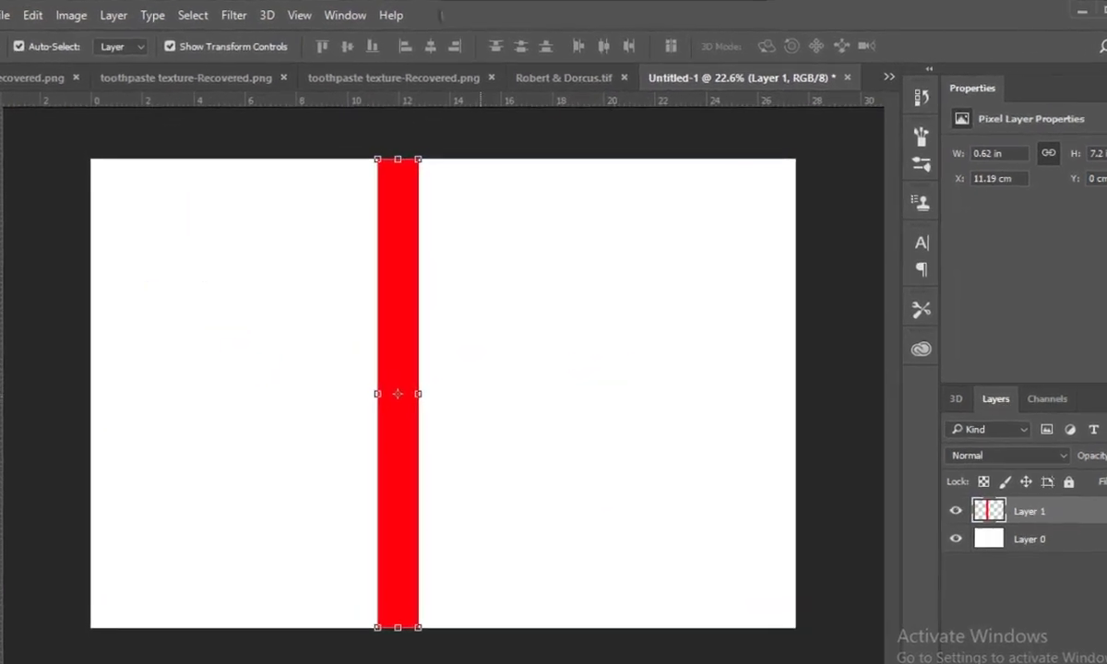
{"action": "key", "text": "ctrl"}
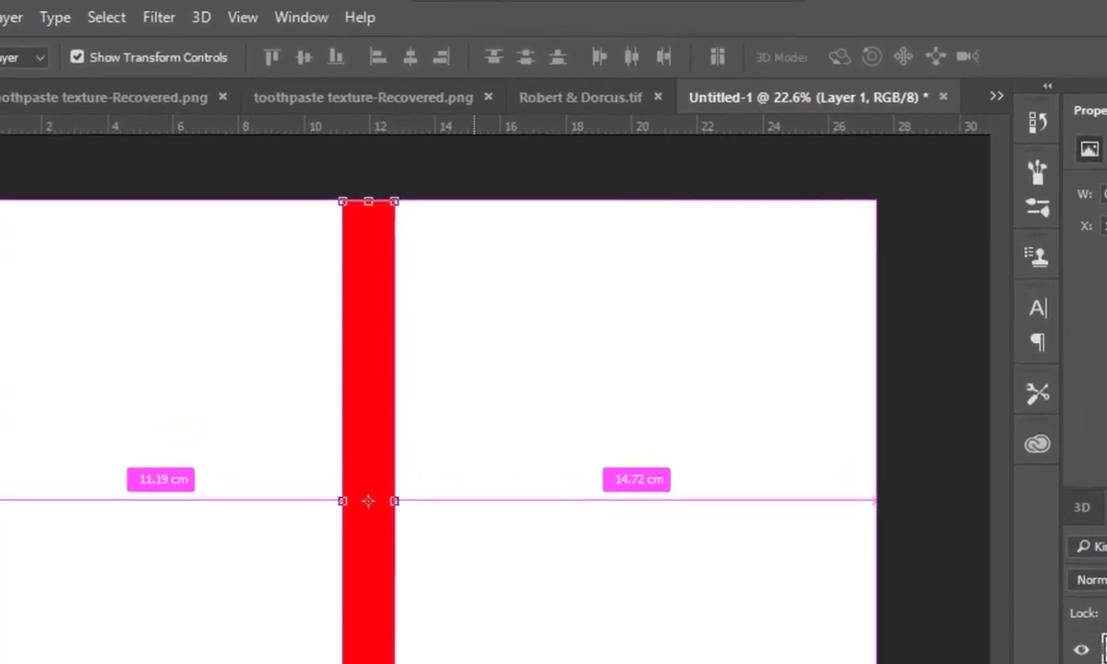
{"action": "key", "text": "ctrl+a"}
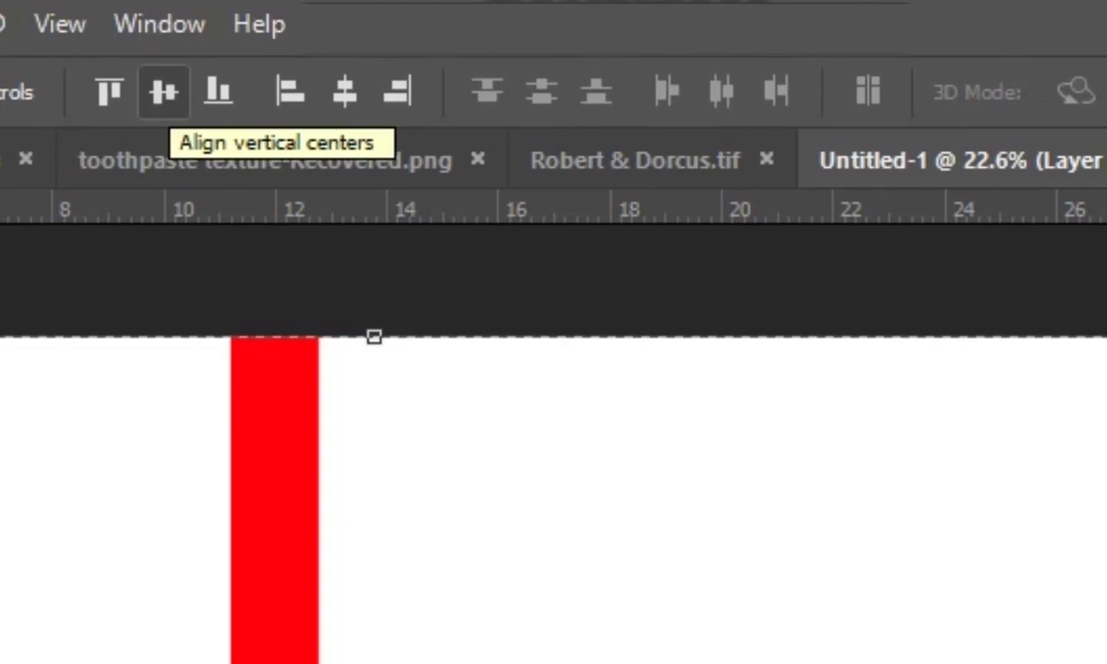
{"action": "left_click", "coordinate": [344, 90]}
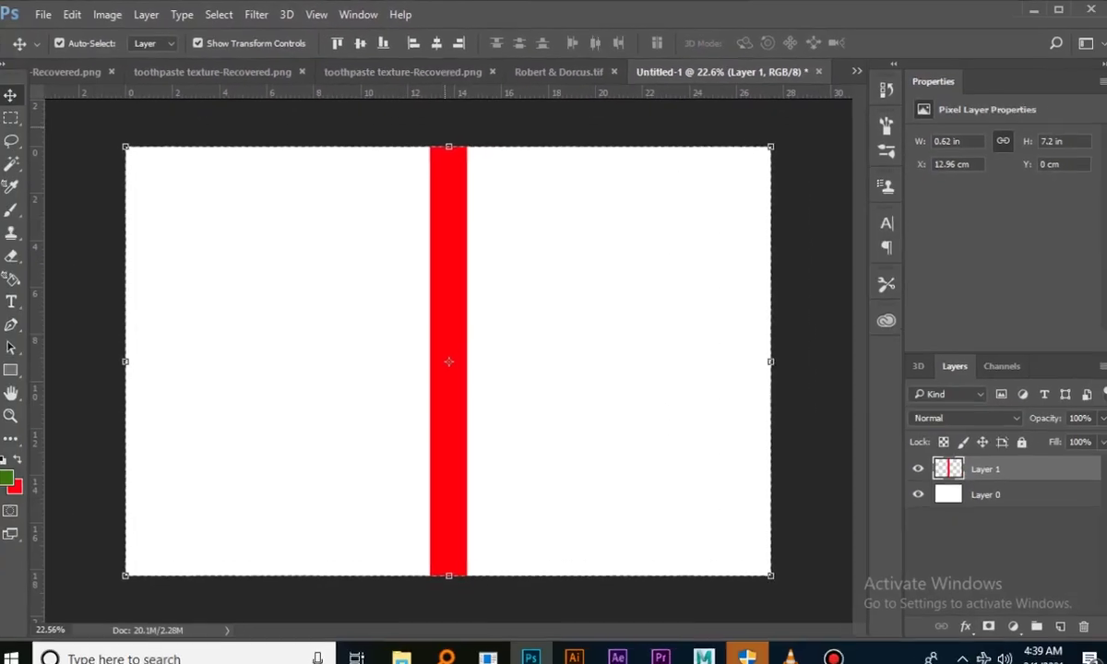
{"action": "key", "text": "m"}
{"action": "key", "text": "ctrl+d"}
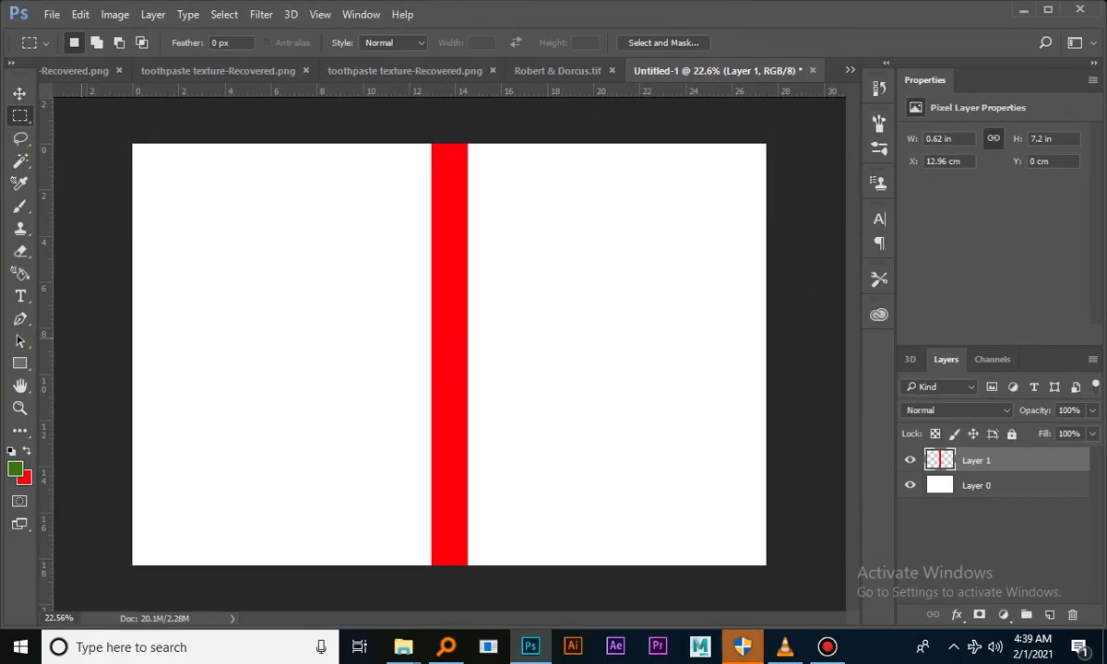
Mark both edges of the red strip with vertical guides and delete the strip
{"action": "key", "text": "ctrl+semicolon"}
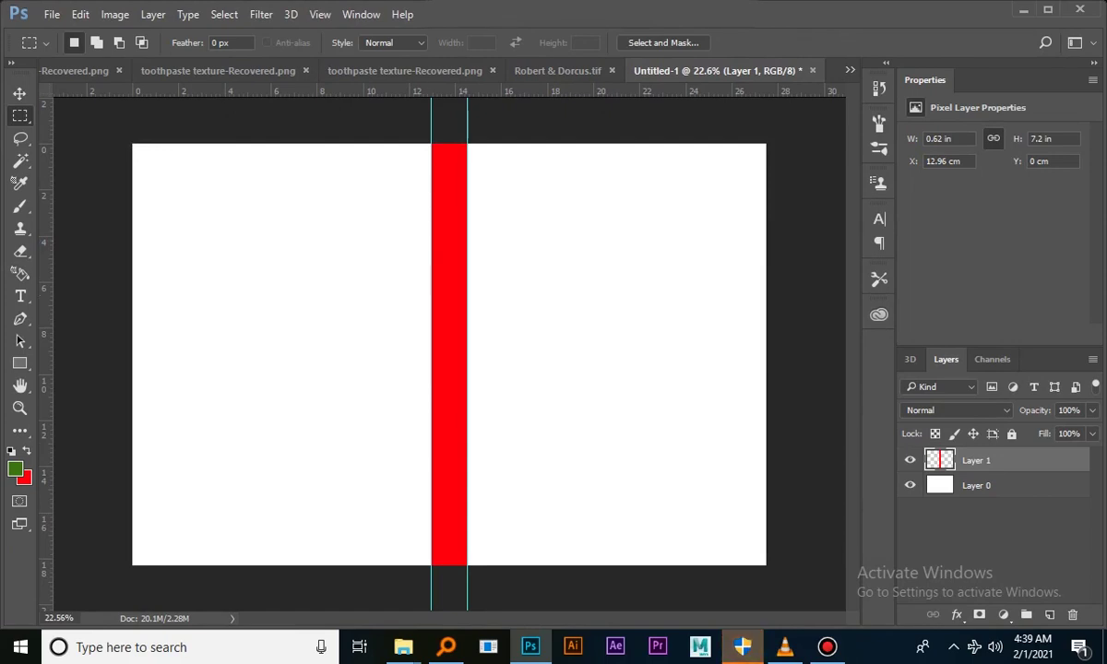
{"action": "key", "text": "v"}
{"action": "key", "text": "v"}
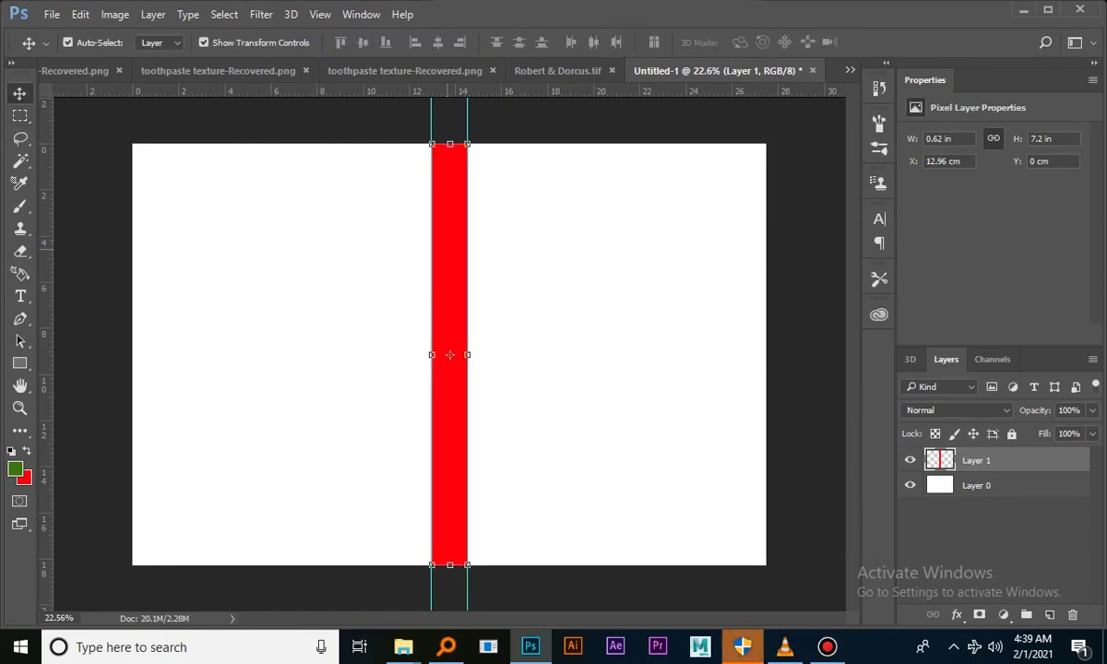
{"action": "key", "text": "Delete"}
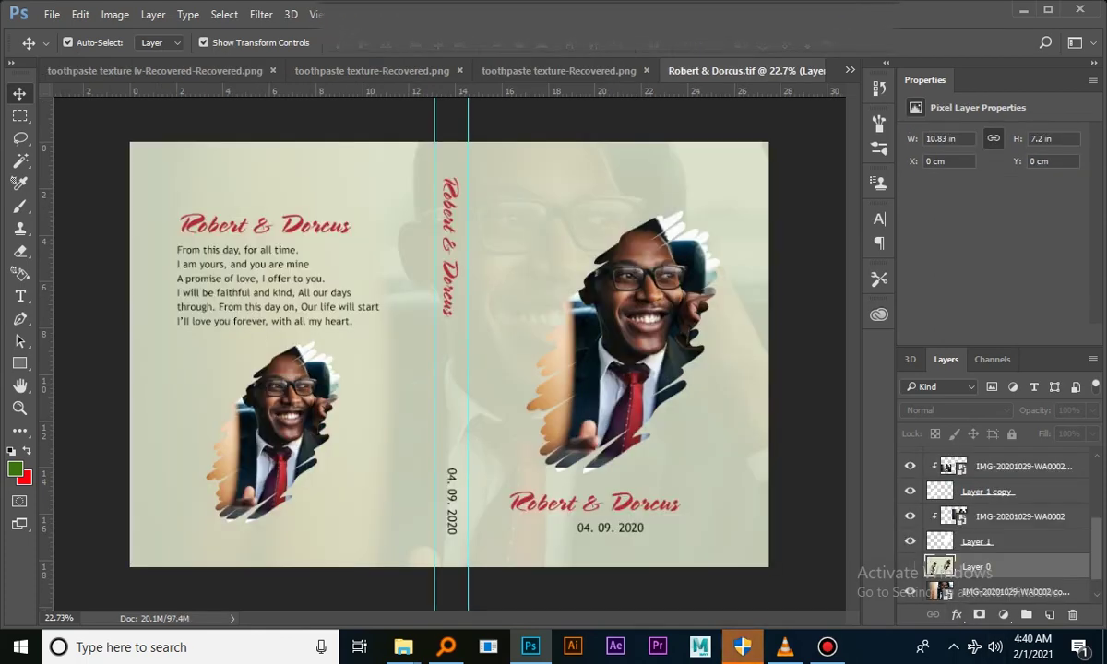
{"action": "left_click", "coordinate": [25, 478]}
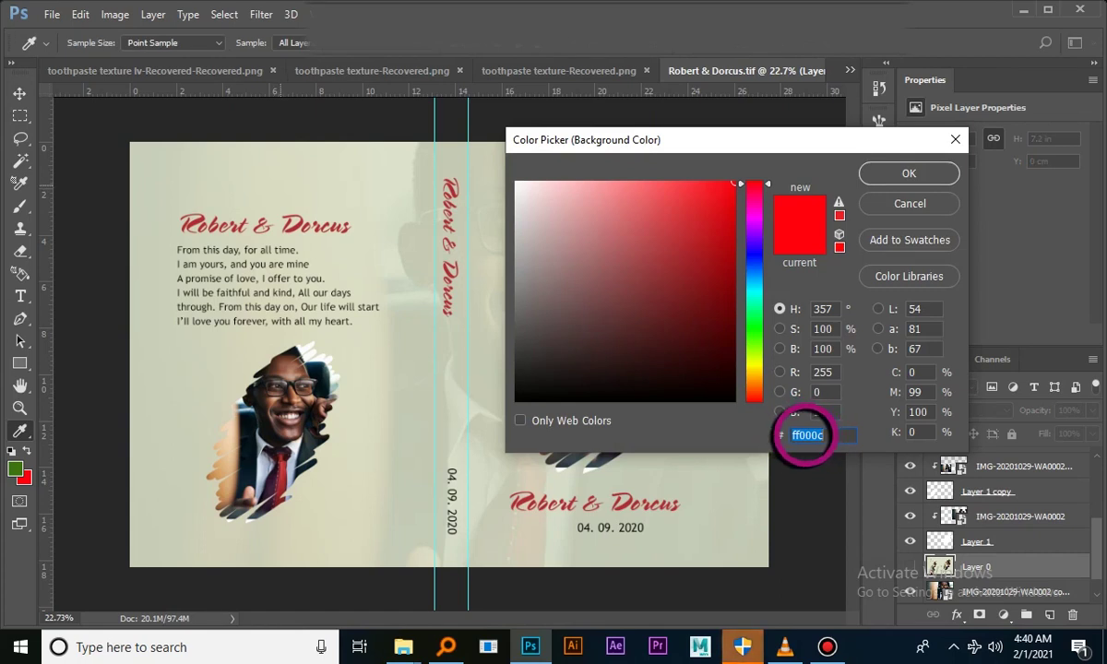
{"action": "key", "text": "Escape"}
{"action": "key", "text": "Escape"}
{"action": "key", "text": "v"}
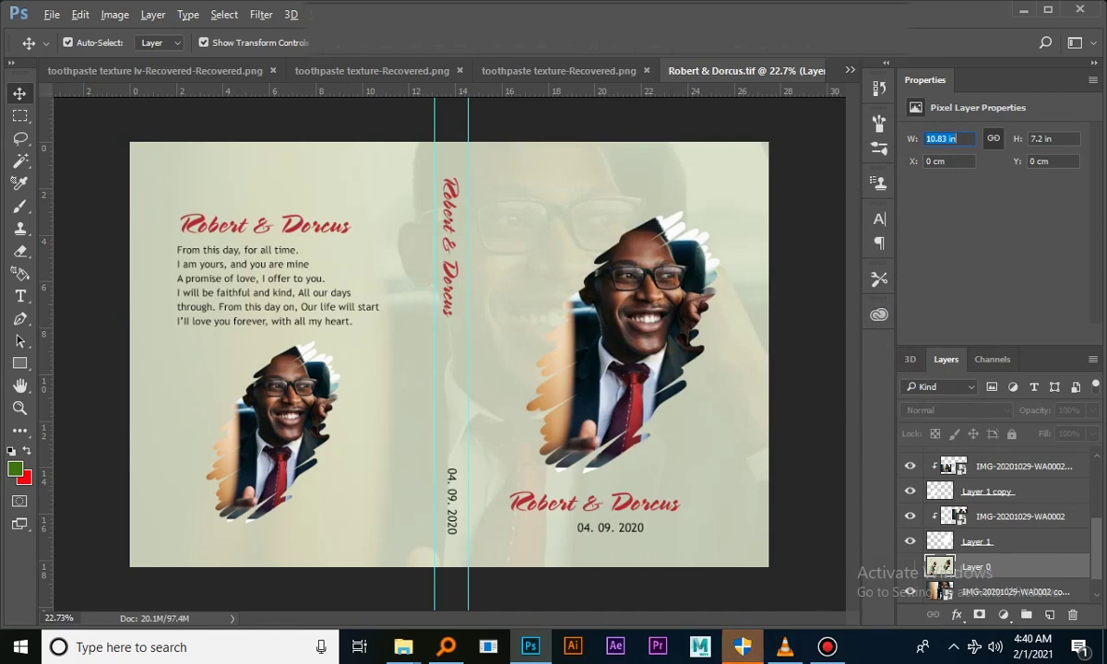
{"action": "left_click", "coordinate": [701, 597]}
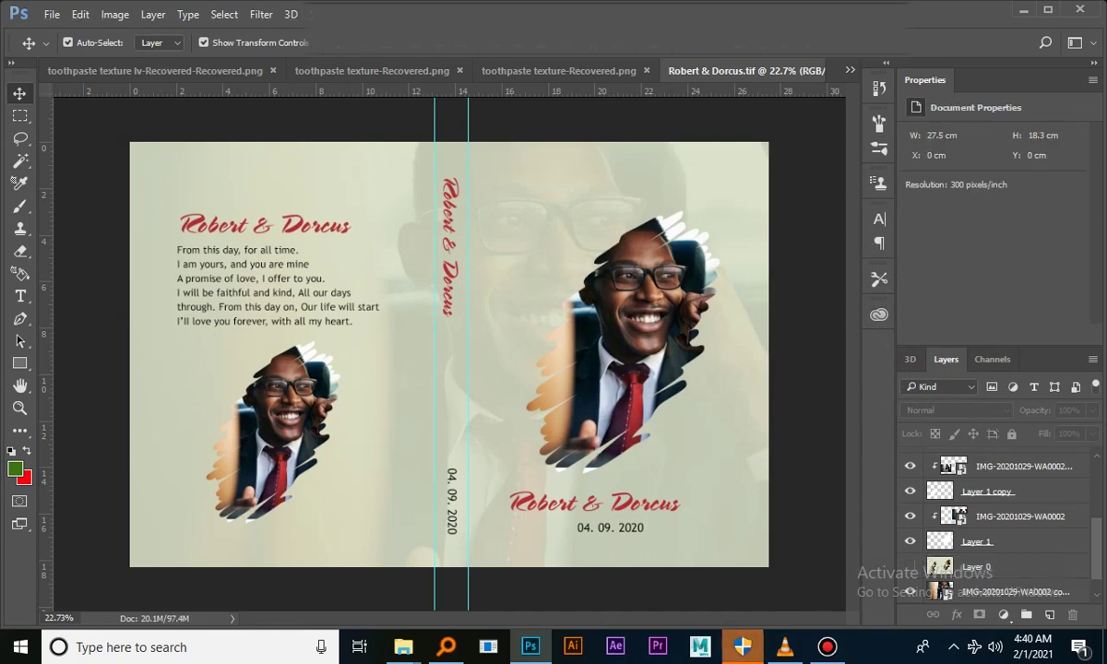
Set the background colour to hex dcdec7
{"action": "left_click", "coordinate": [25, 478]}
{"action": "type", "text": "dcdec7"}
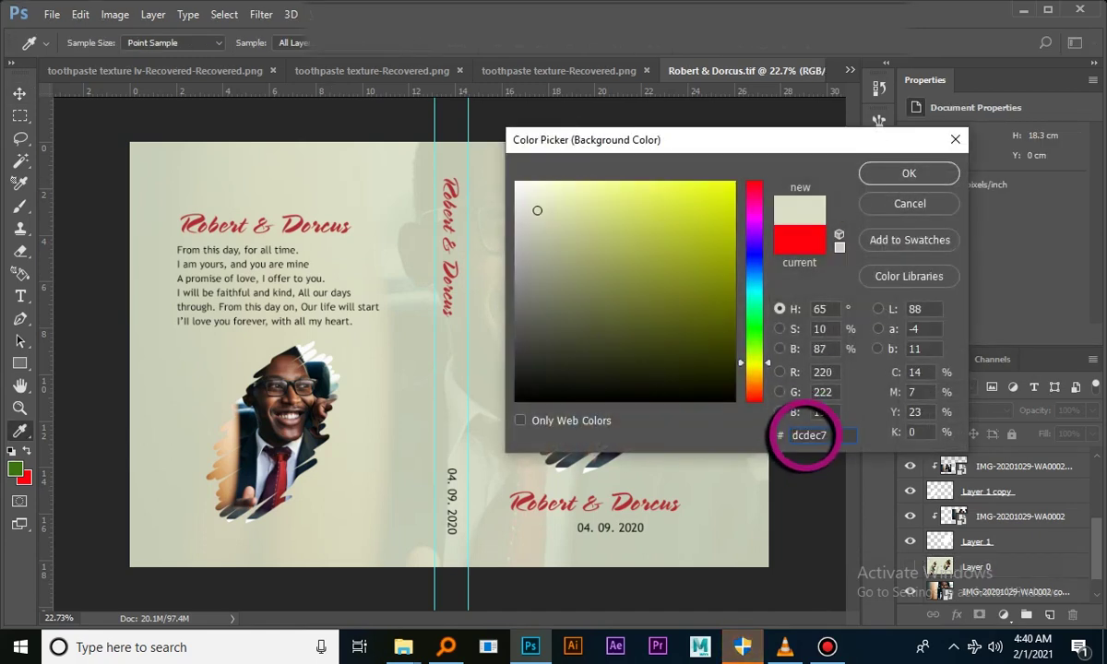
{"action": "double_click", "coordinate": [803, 436]}
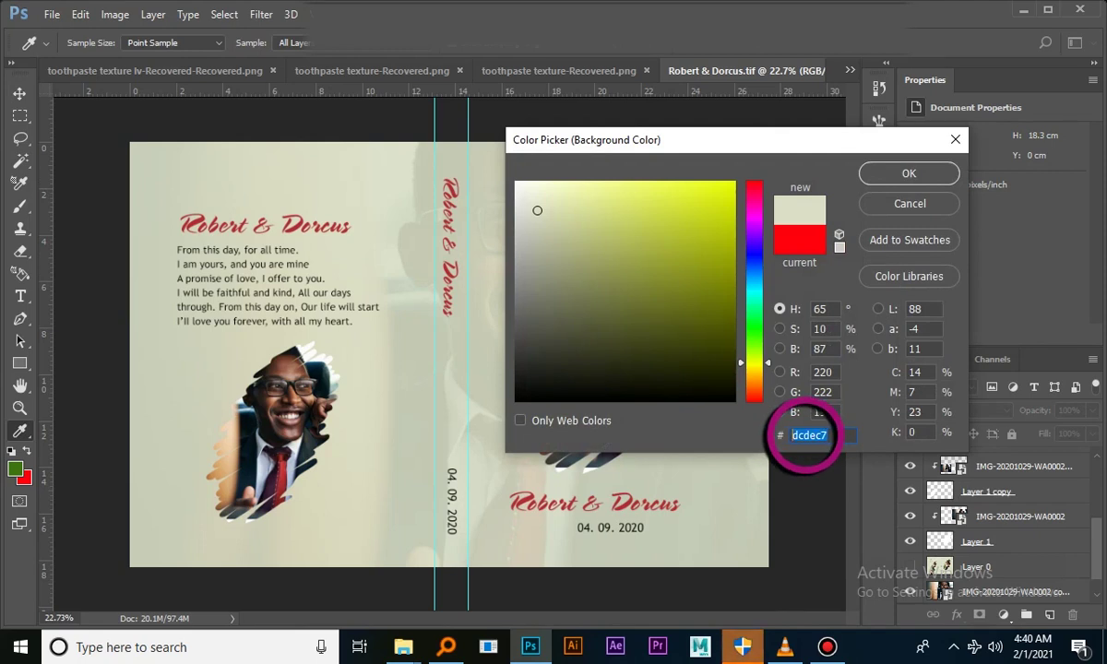
{"action": "key", "text": "Return"}
{"action": "key", "text": "v"}
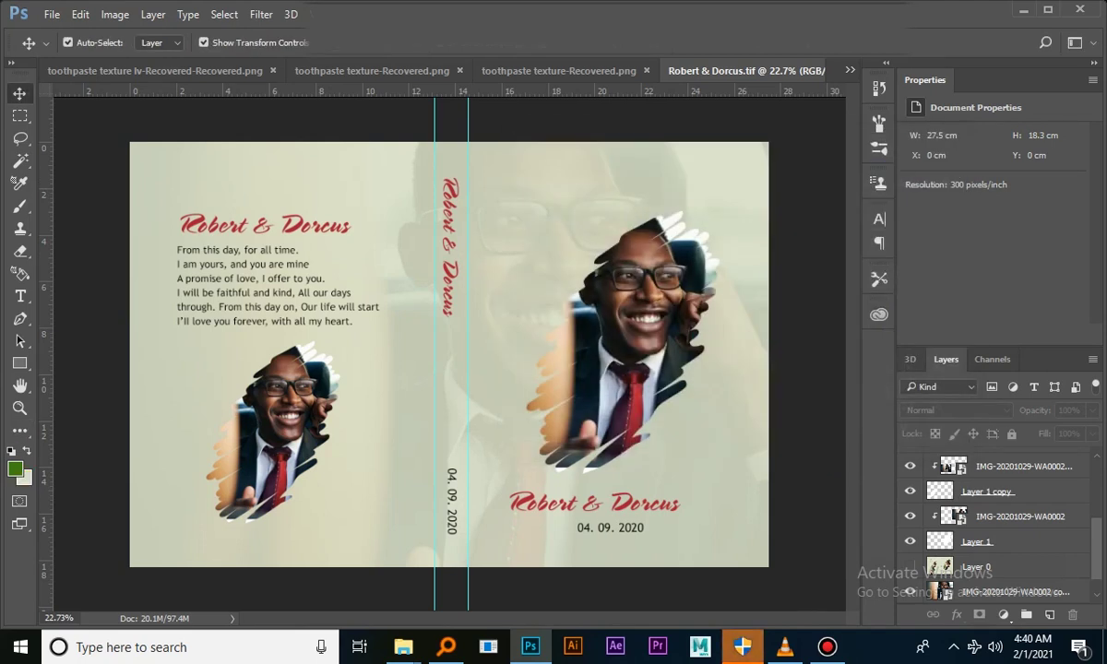
Fill Layer 0 of the Untitled-1 document with the pale green background colour
{"action": "left_click", "coordinate": [850, 70]}
{"action": "left_click", "coordinate": [593, 361]}
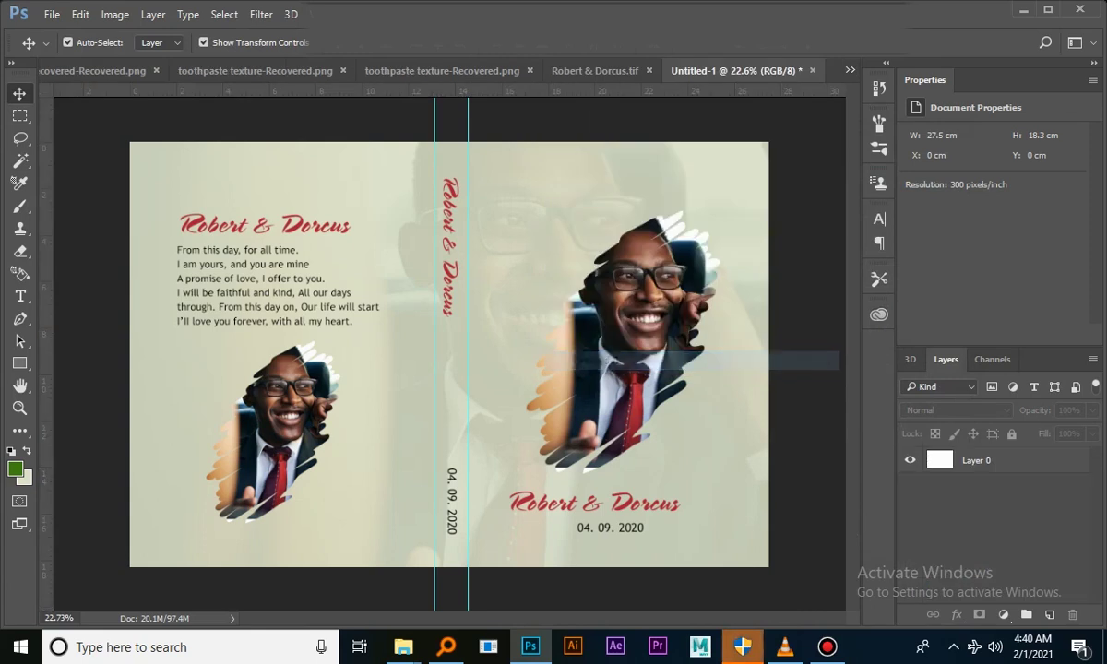
{"action": "key", "text": "m"}
{"action": "key", "text": "ctrl+a"}
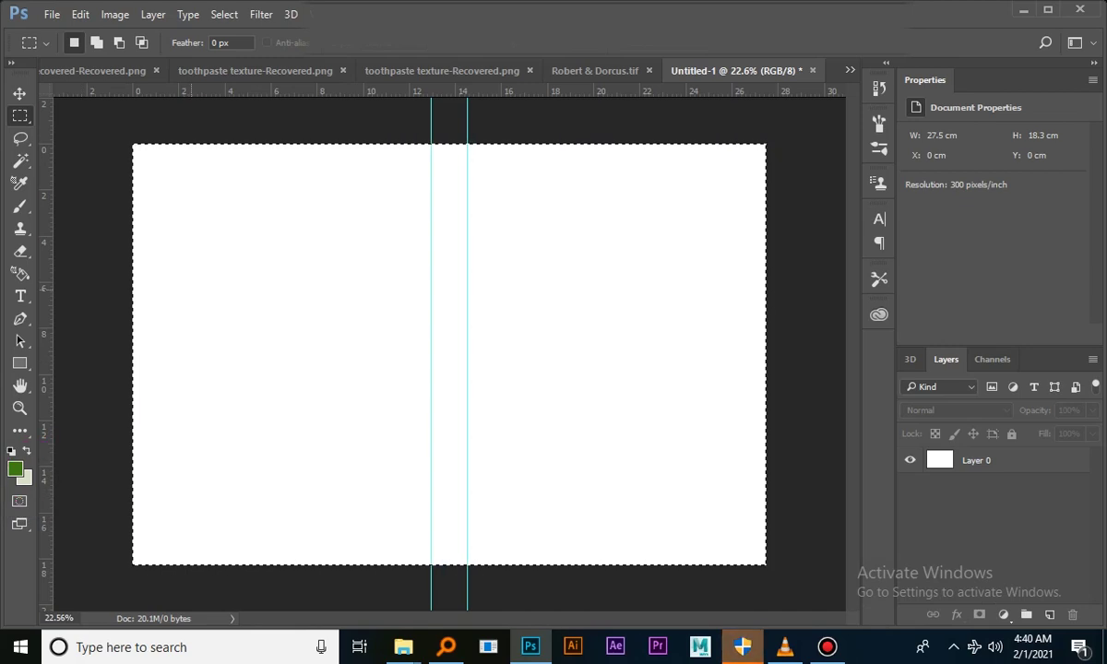
{"action": "left_click", "coordinate": [978, 460]}
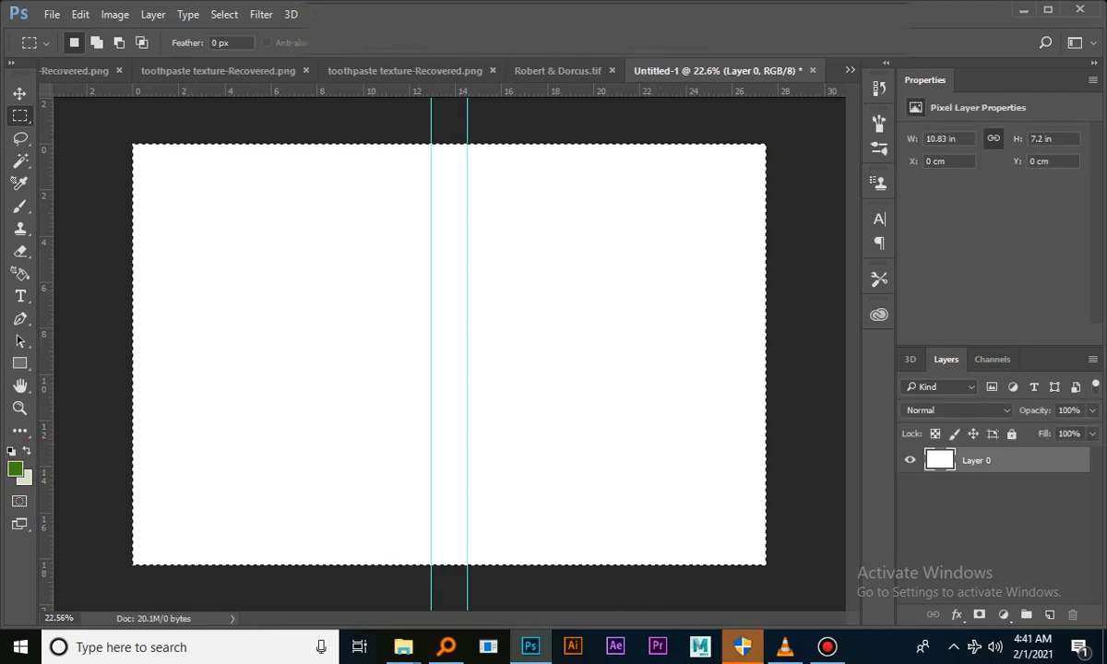
{"action": "key", "text": "ctrl+BackSpace"}
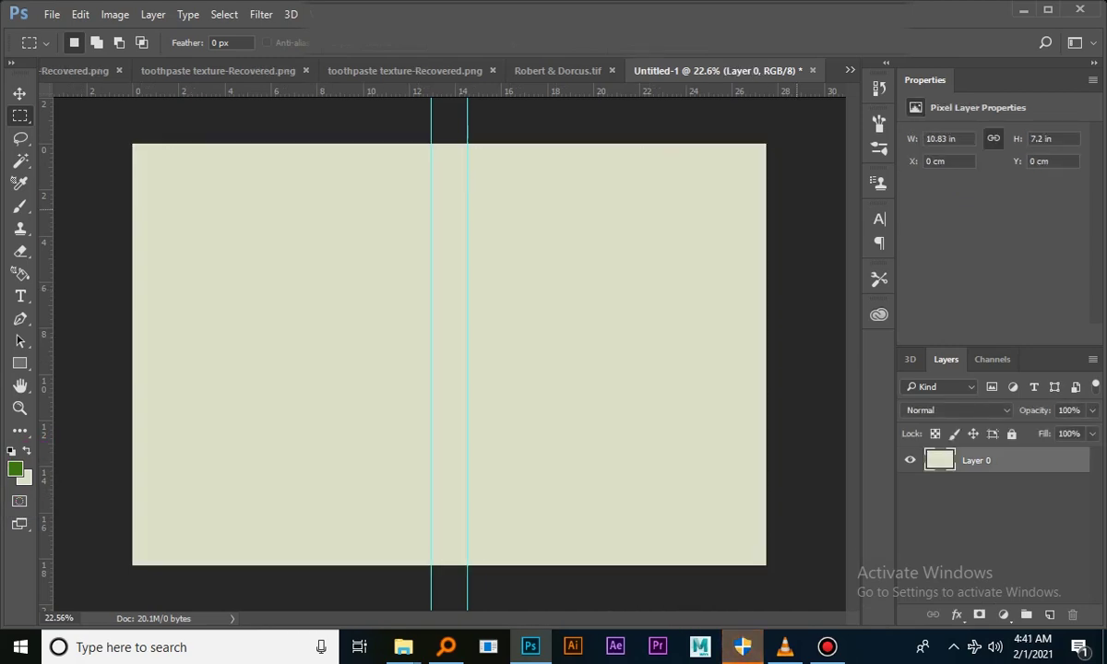
Add a new layer above the filled one and choose the Hard Round brush at 40 px with 100% hardness
{"action": "left_click", "coordinate": [557, 71]}
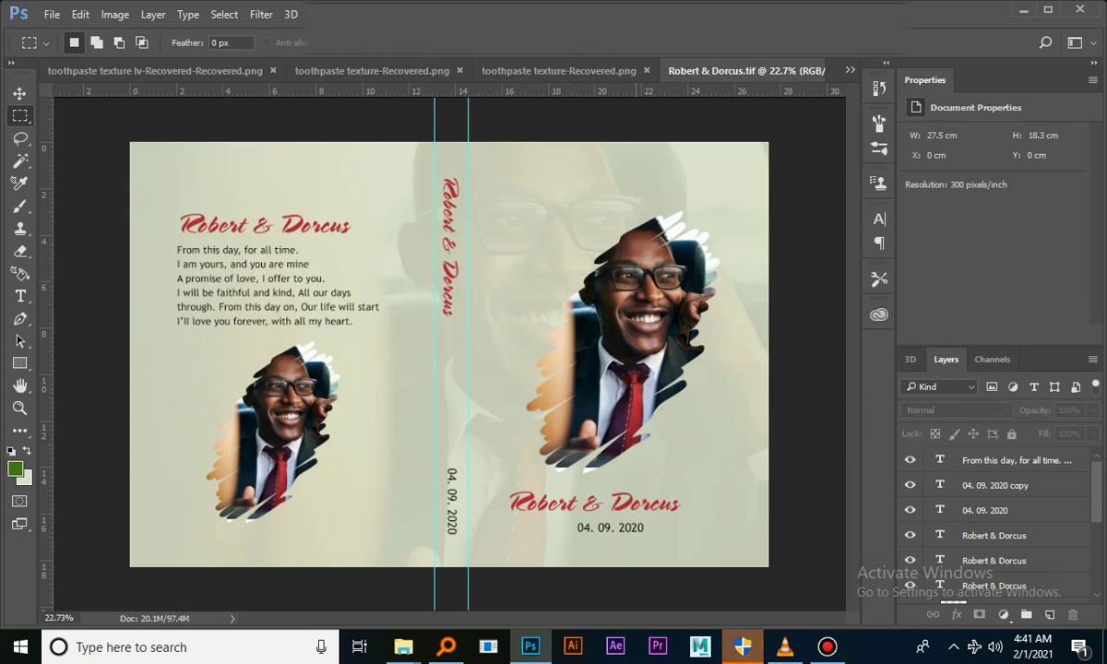
{"action": "key", "text": "ctrl+Tab"}
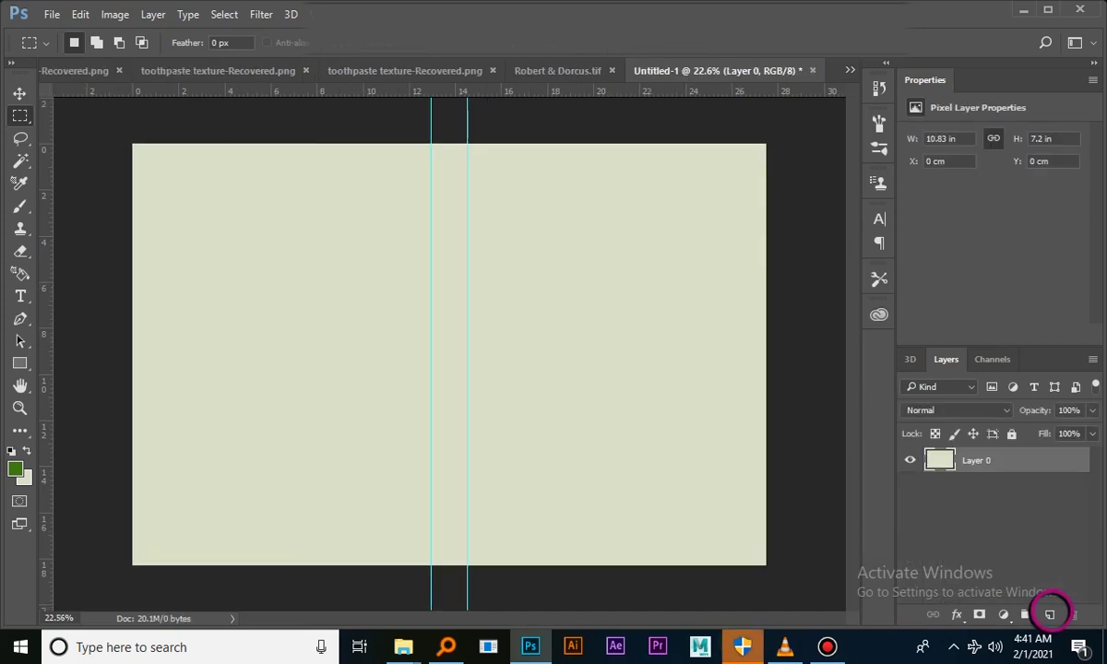
{"action": "left_click", "coordinate": [1050, 613]}
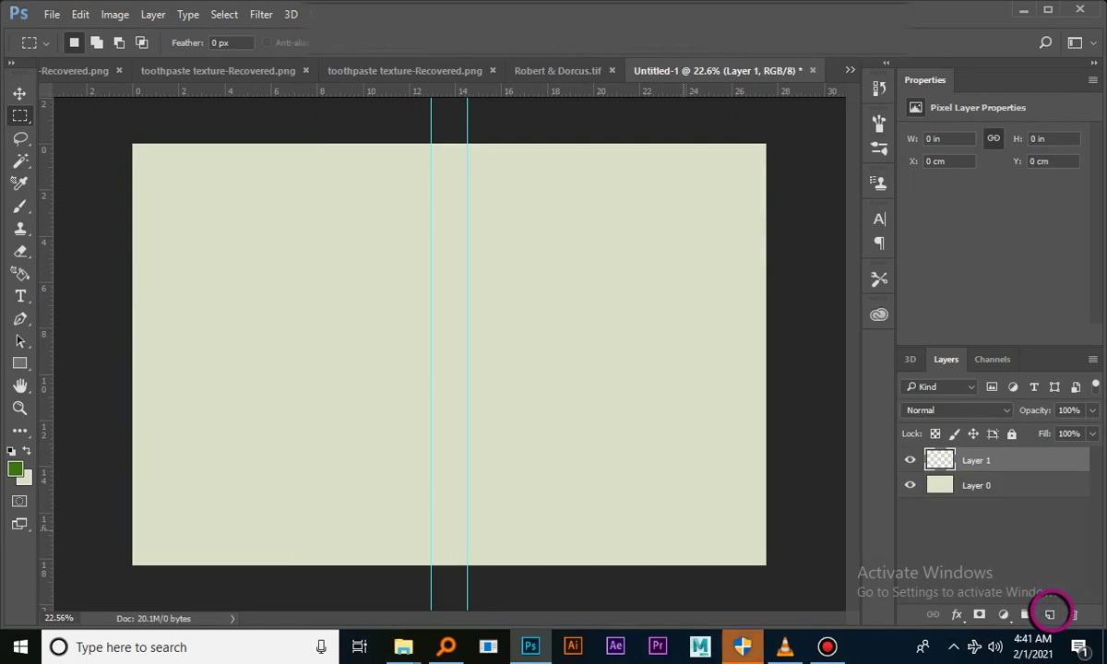
{"action": "left_click", "coordinate": [20, 206]}
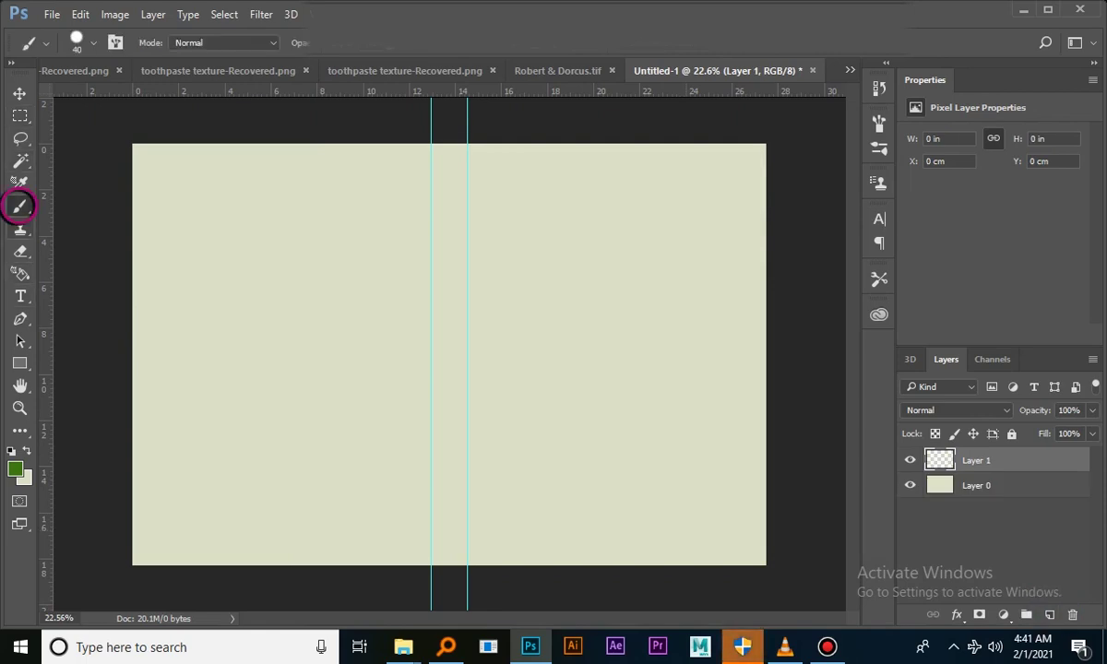
{"action": "left_click", "coordinate": [93, 43]}
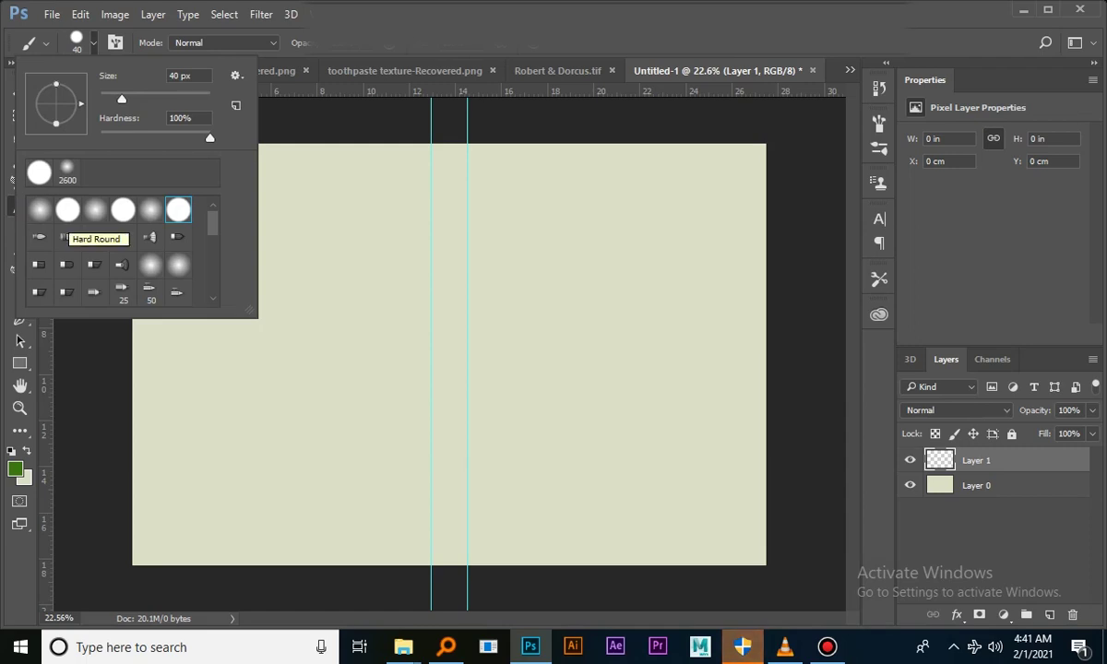
{"action": "left_click", "coordinate": [178, 210]}
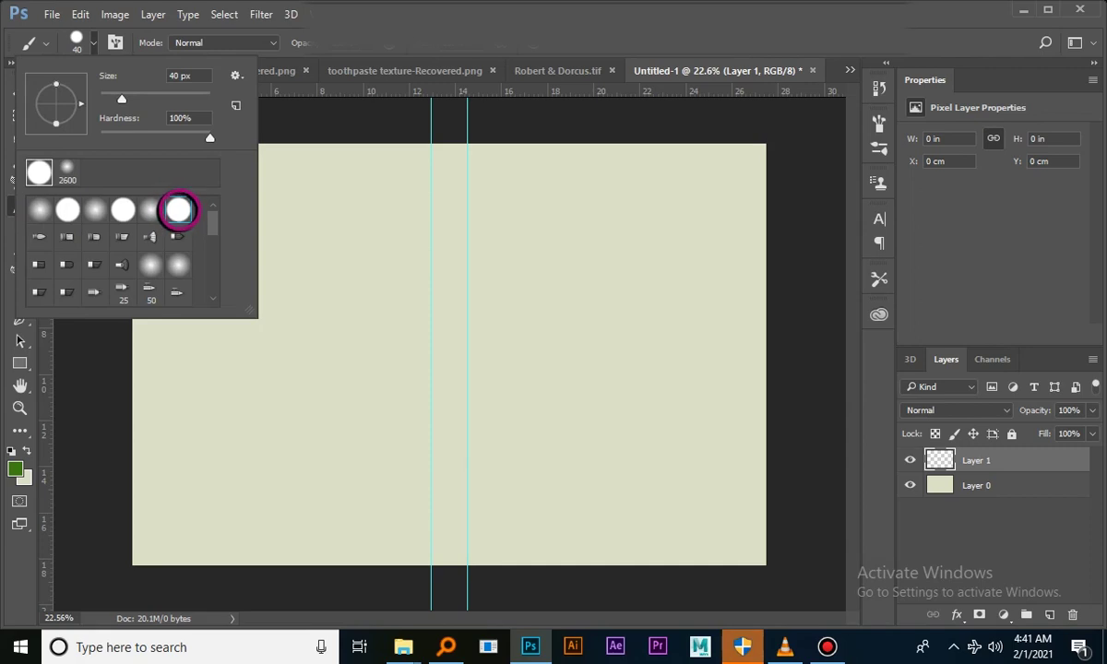
{"action": "left_click", "coordinate": [608, 240]}
{"action": "key", "text": "ctrl+z"}
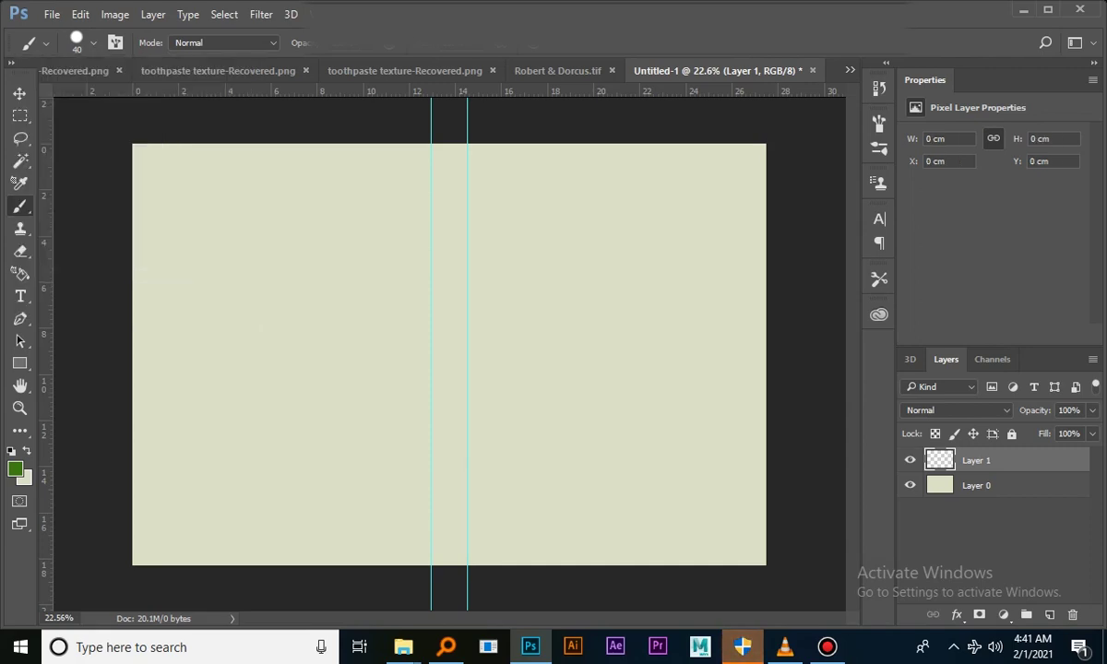
Set the background colour to dark olive, hex 343900
{"action": "left_click", "coordinate": [26, 478]}
{"action": "left_click", "coordinate": [734, 352]}
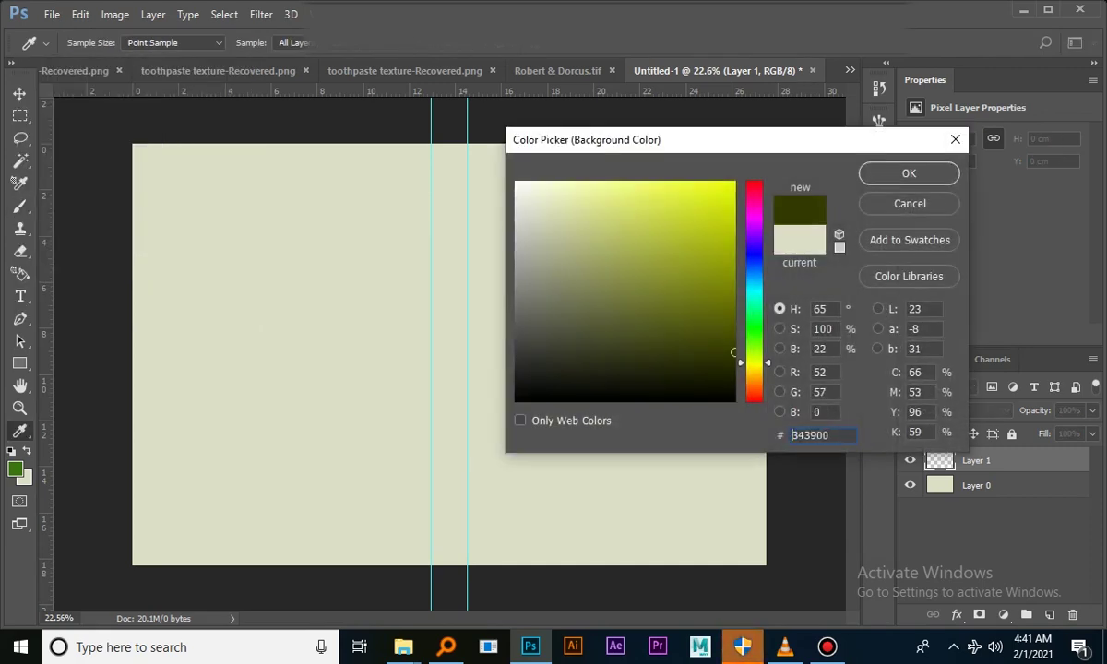
{"action": "key", "text": "Return"}
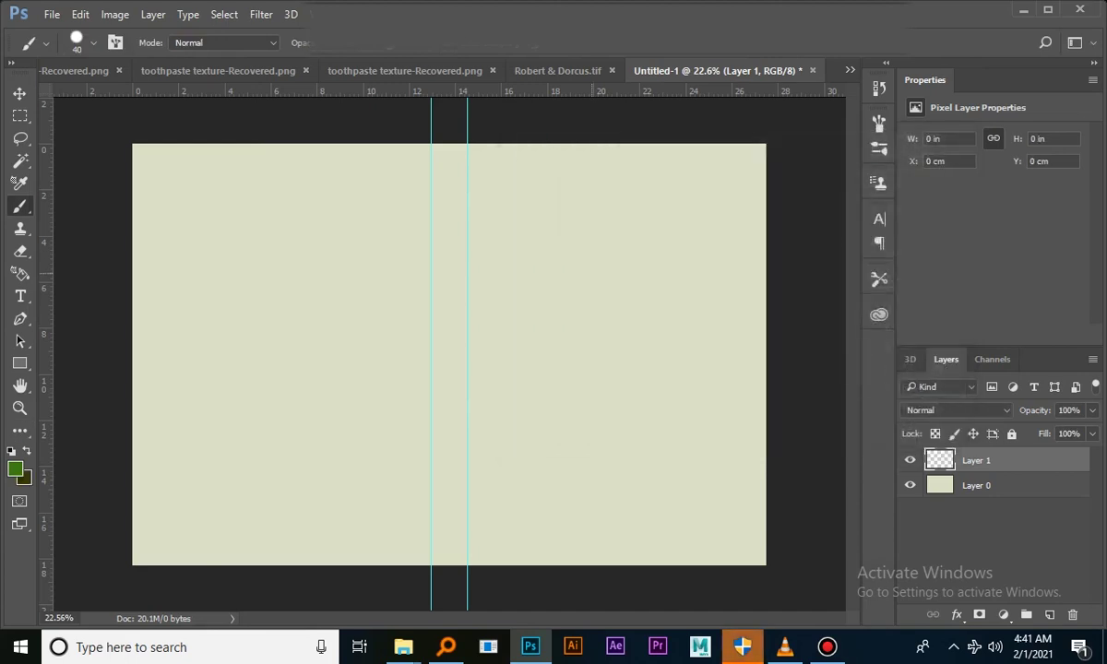
Set the brush size to 100 px by stepping it up and down
{"action": "left_click_drag", "start_coordinate": [590, 268], "coordinate": [595, 268]}
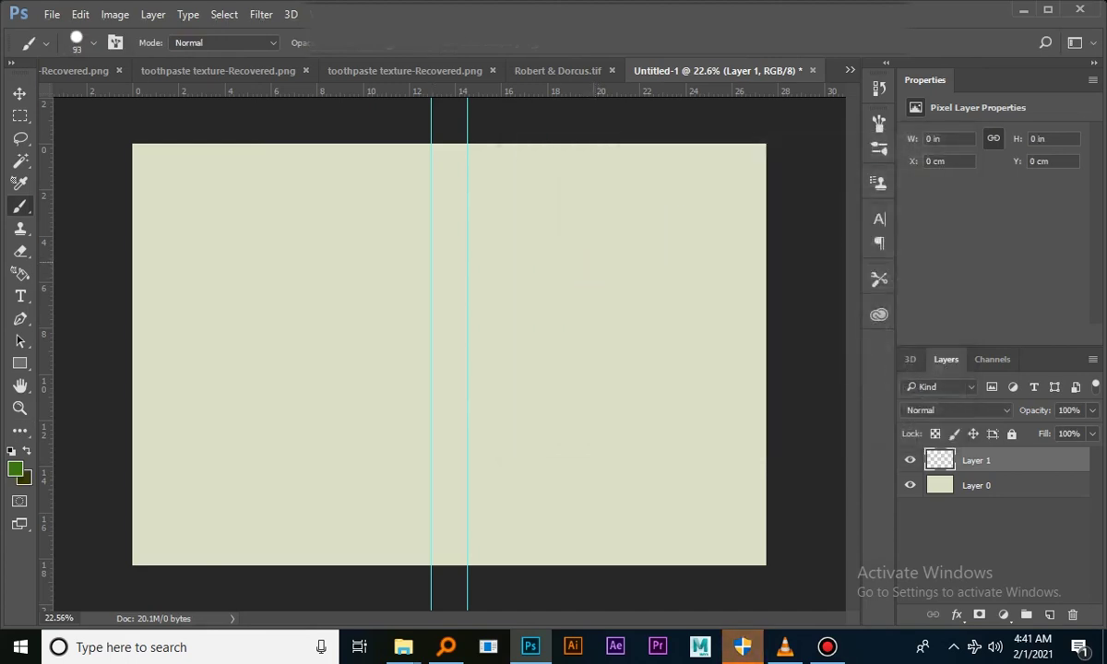
{"action": "key", "text": "bracketright"}
{"action": "key", "text": "bracketright"}
{"action": "key", "text": "bracketright"}
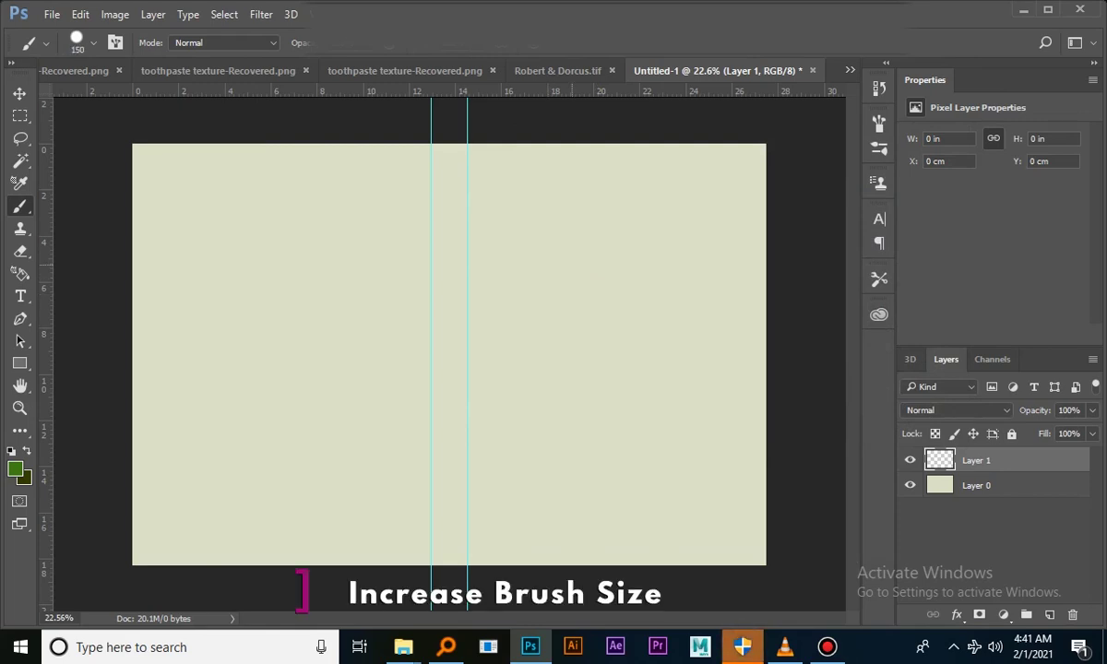
{"action": "key", "text": "bracketleft"}
{"action": "key", "text": "bracketleft"}
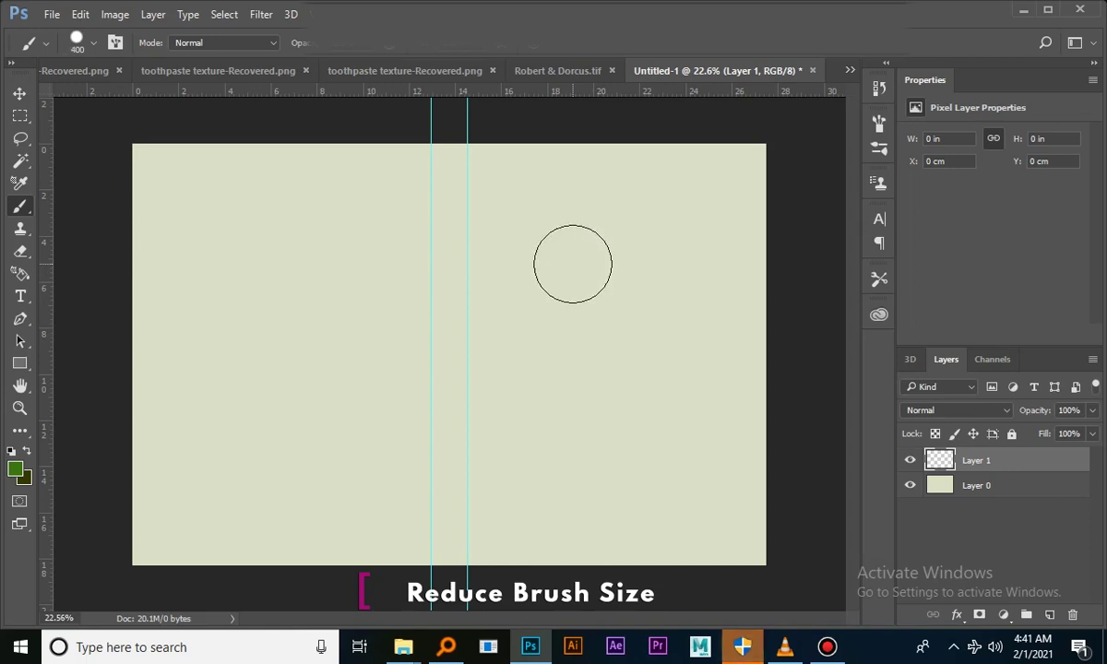
{"action": "key", "text": "bracketleft"}
{"action": "key", "text": "bracketleft"}
{"action": "key", "text": "bracketleft"}
{"action": "key", "text": "bracketleft"}
{"action": "key", "text": "bracketleft"}
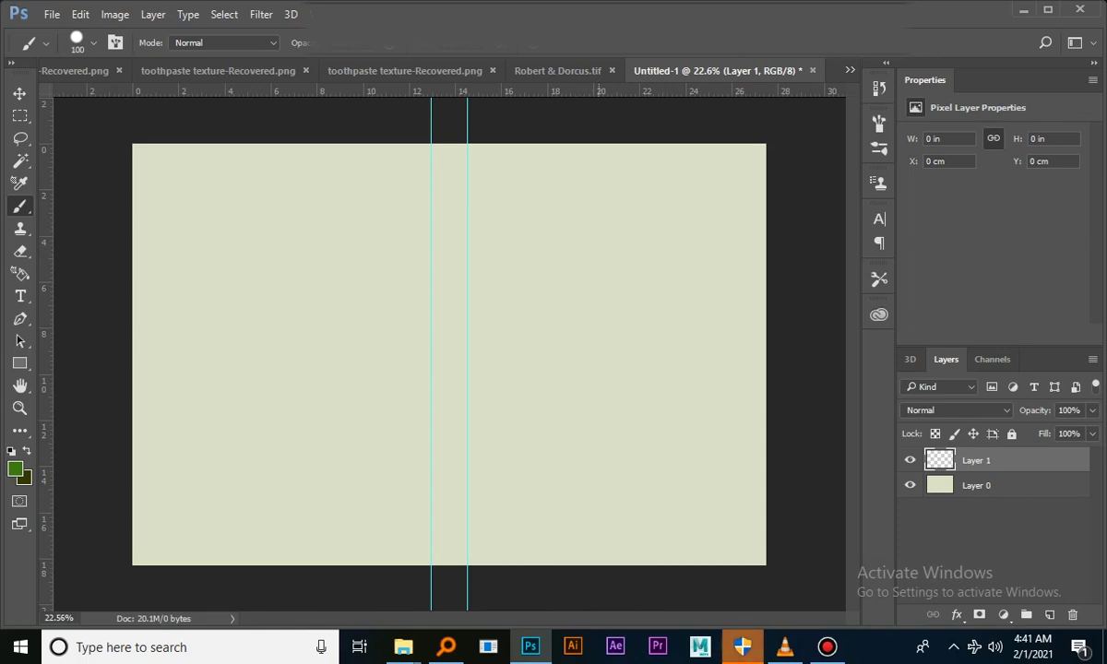
Paint two adjoining diagonal green strokes on the front cover, one with a 100 px brush and one with a 200 px brush
{"action": "left_click_drag", "start_coordinate": [598, 236], "coordinate": [513, 381]}
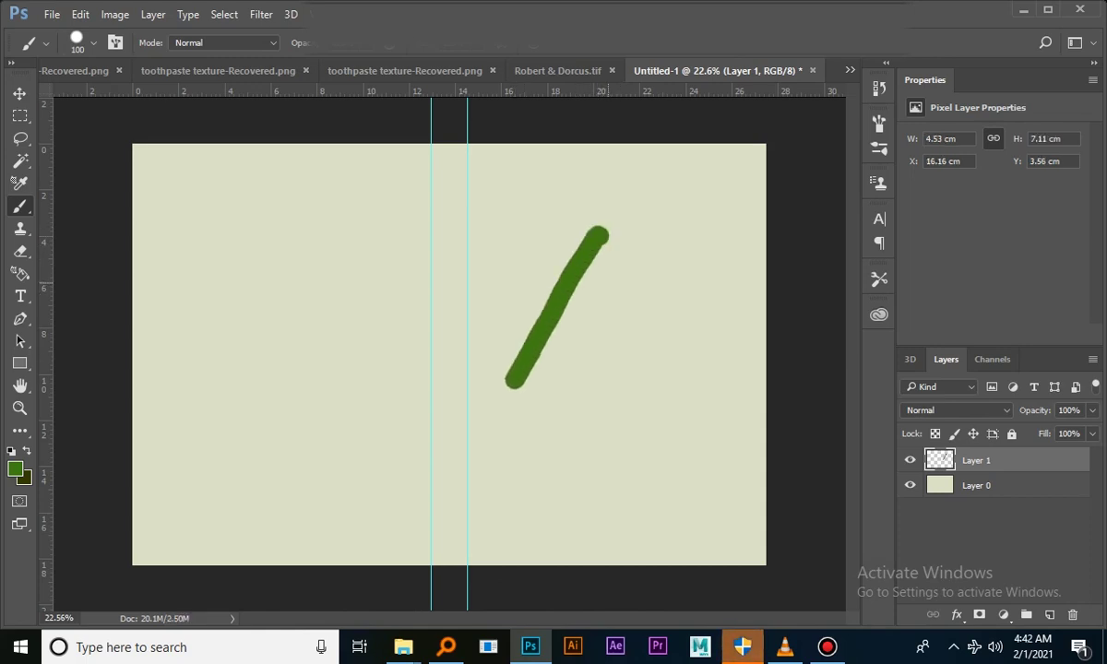
{"action": "key", "text": "bracketright"}
{"action": "key", "text": "bracketright"}
{"action": "key", "text": "bracketright"}
{"action": "key", "text": "bracketright"}
{"action": "mouse_move", "coordinate": [626, 233]}
{"action": "left_mouse_down"}
{"action": "mouse_move", "coordinate": [558, 268]}
{"action": "mouse_move", "coordinate": [515, 338]}
{"action": "mouse_move", "coordinate": [510, 402]}
{"action": "left_mouse_up"}
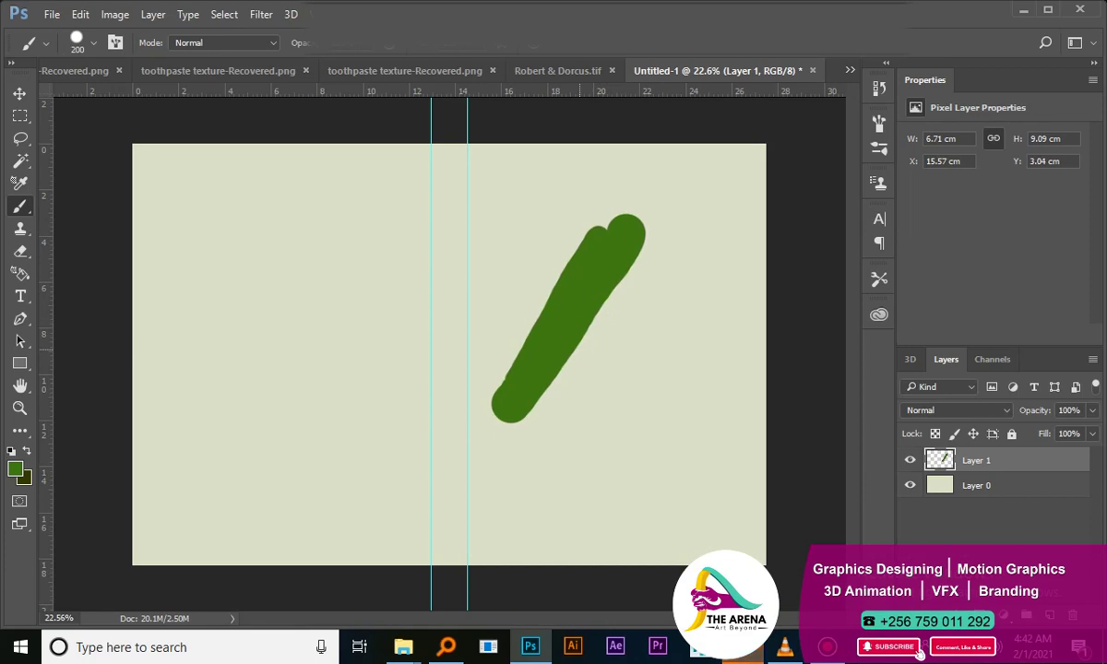
Widen the green shape toward the right with overlapping diagonal strokes using a 90 px brush
{"action": "key", "text": "bracketleft"}
{"action": "key", "text": "bracketleft"}
{"action": "key", "text": "bracketleft"}
{"action": "key", "text": "bracketleft"}
{"action": "key", "text": "bracketleft"}
{"action": "key", "text": "bracketleft"}
{"action": "key", "text": "bracketleft"}
{"action": "left_click_drag", "start_coordinate": [672, 203], "coordinate": [515, 438]}
{"action": "mouse_move", "coordinate": [627, 217]}
{"action": "left_mouse_down"}
{"action": "mouse_move", "coordinate": [503, 398]}
{"action": "mouse_move", "coordinate": [512, 394]}
{"action": "left_mouse_up"}
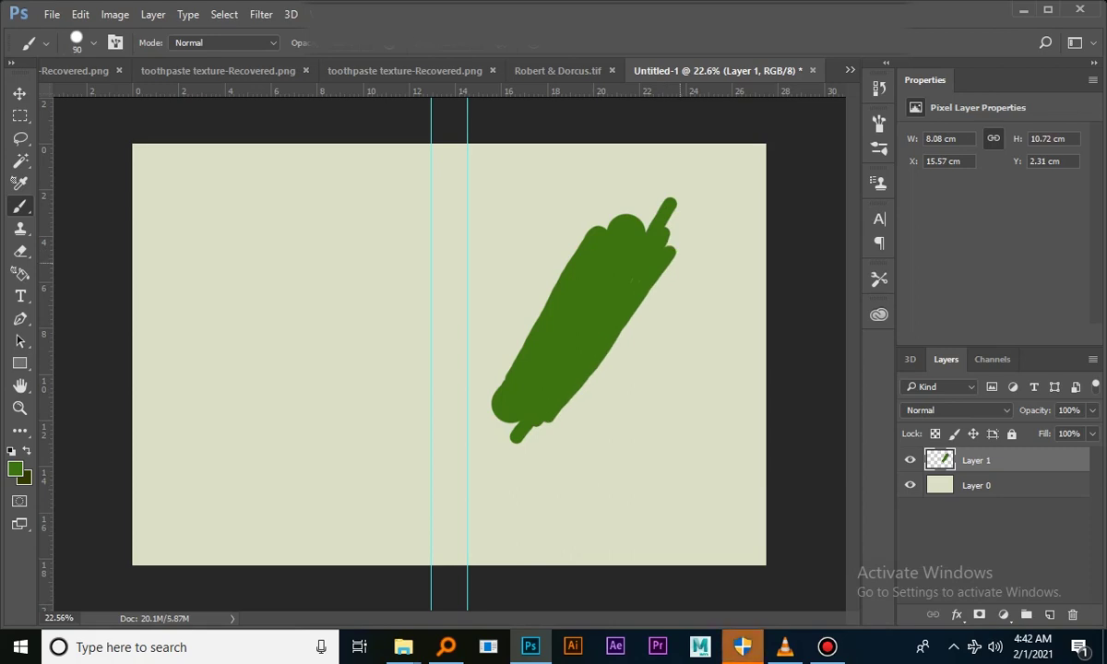
{"action": "left_click_drag", "start_coordinate": [683, 265], "coordinate": [560, 441]}
Add thin diagonal bristle strokes along the green shape's right side with a 45 px brush
{"action": "key", "text": "bracketleft"}
{"action": "key", "text": "bracketleft"}
{"action": "key", "text": "bracketleft"}
{"action": "key", "text": "bracketleft"}
{"action": "key", "text": "bracketleft"}
{"action": "left_click_drag", "start_coordinate": [707, 241], "coordinate": [574, 443]}
{"action": "mouse_move", "coordinate": [692, 271]}
{"action": "left_mouse_down"}
{"action": "mouse_move", "coordinate": [583, 455]}
{"action": "mouse_move", "coordinate": [616, 410]}
{"action": "mouse_move", "coordinate": [594, 432]}
{"action": "left_mouse_up"}
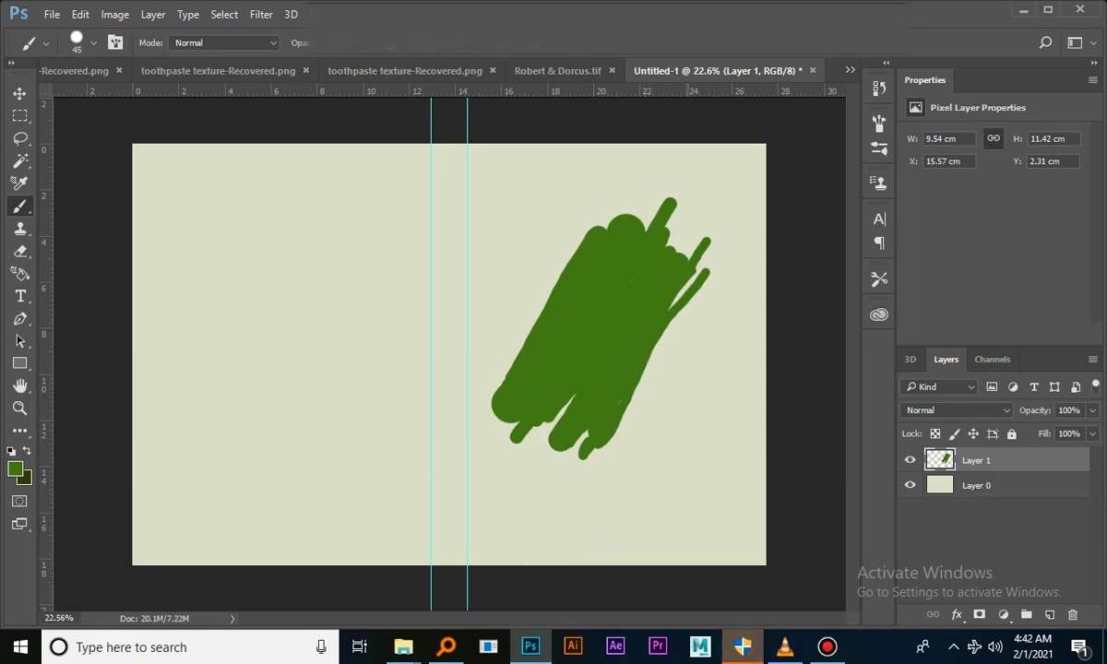
Thicken the green shape's right edge with a diagonal stroke using a 121 px brush
{"action": "key", "text": "bracketright"}
{"action": "right_click", "coordinate": [690, 297]}
{"action": "key", "text": "Escape"}
{"action": "left_click_drag", "start_coordinate": [696, 299], "coordinate": [711, 299]}
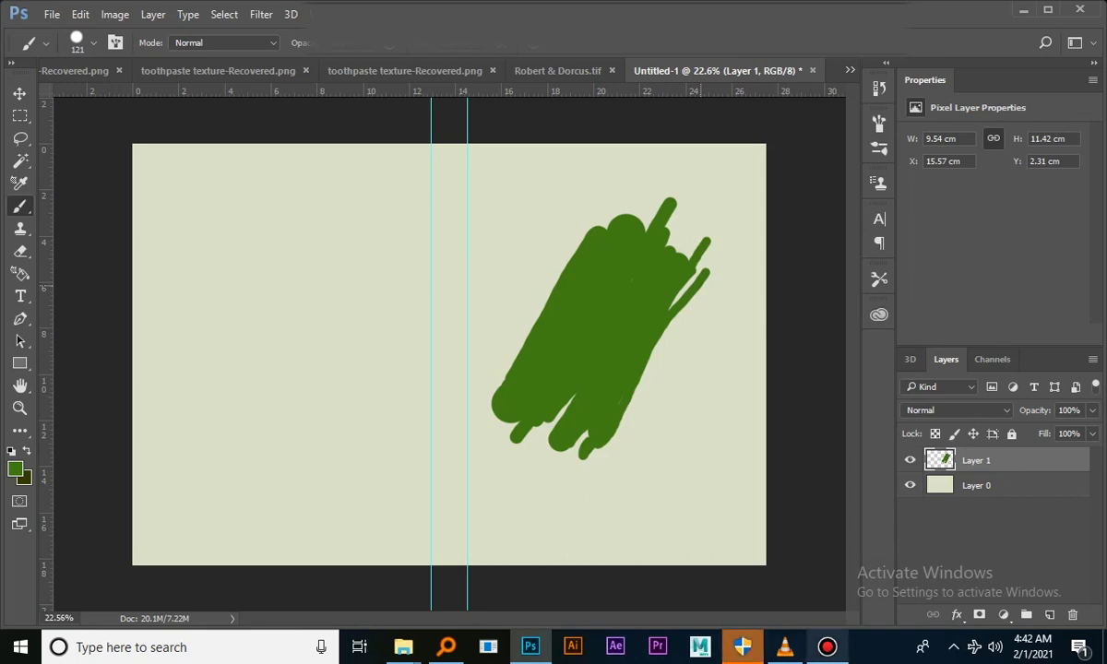
{"action": "left_click_drag", "start_coordinate": [707, 284], "coordinate": [567, 420]}
Add a layer mask to the green shape's layer, reduce the brush to 68 px and make black the foreground colour
{"action": "right_click", "coordinate": [656, 324], "text": "alt"}
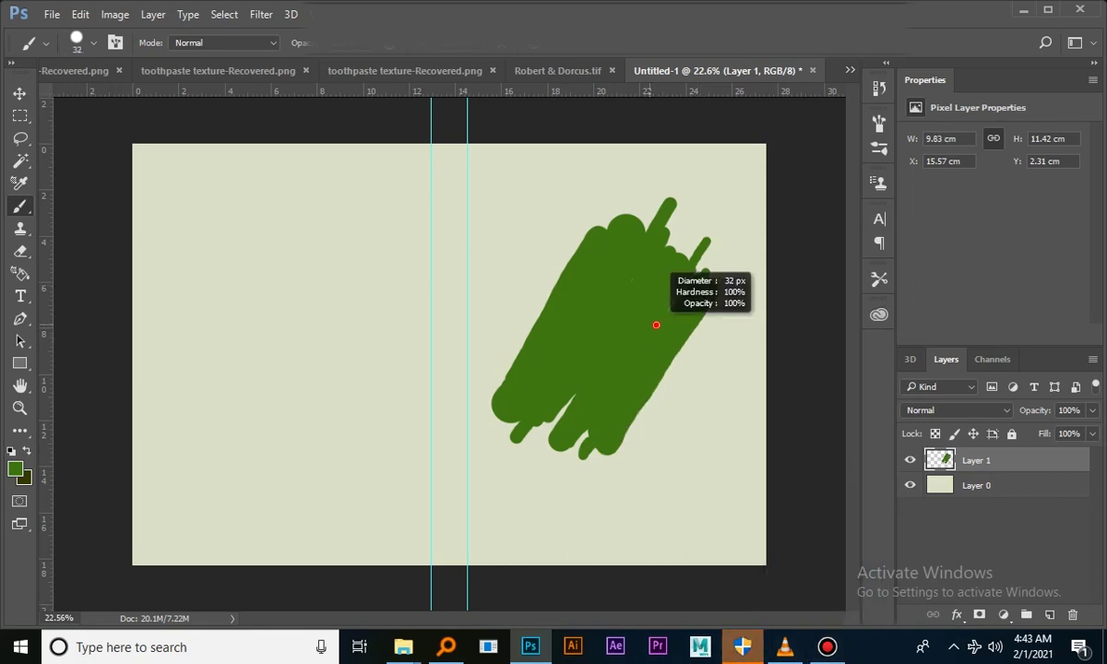
{"action": "right_click", "coordinate": [677, 295], "text": "alt"}
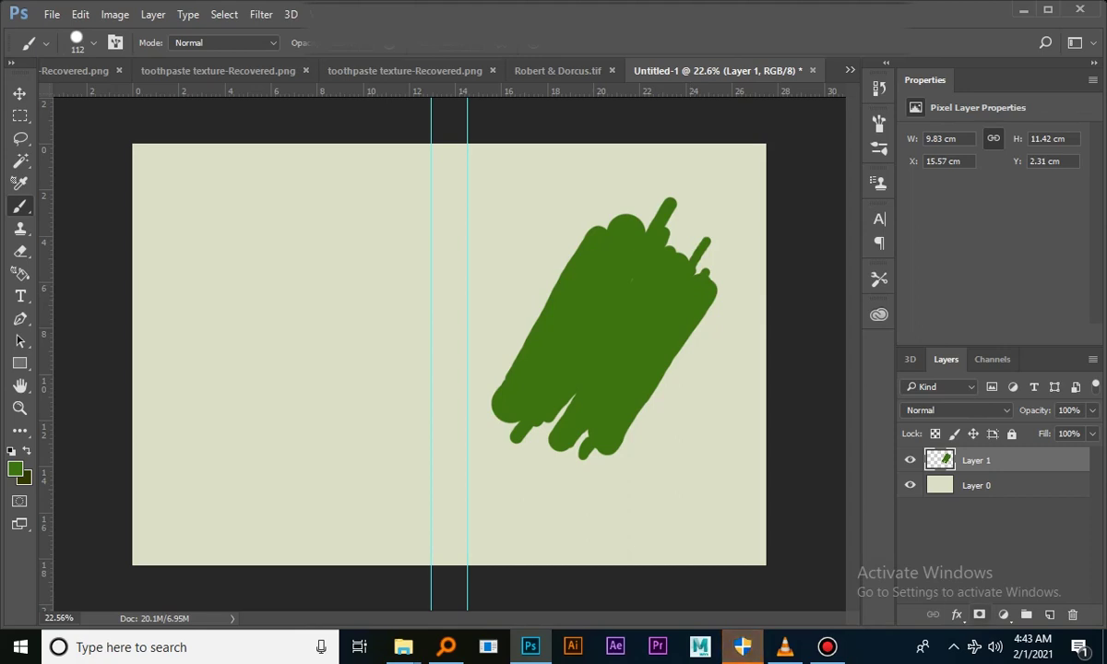
{"action": "left_click", "coordinate": [979, 613]}
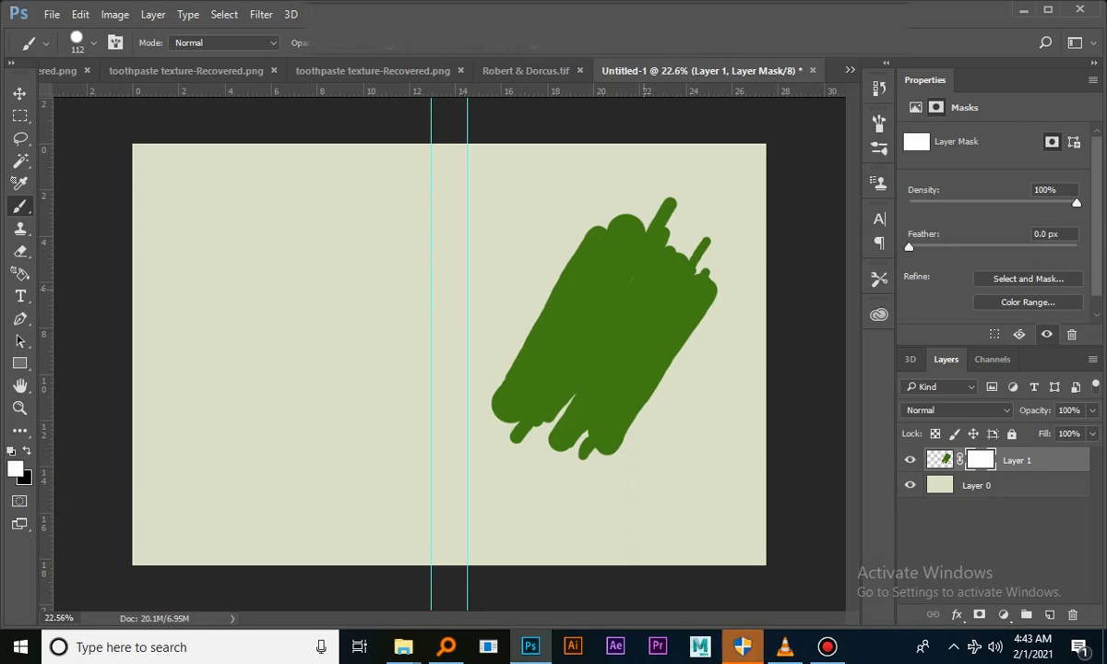
{"action": "left_click_drag", "start_coordinate": [639, 296], "coordinate": [629, 295]}
{"action": "key", "text": "x"}
Try masking two diagonal gaps through the green shape with the 68 px brush
{"action": "left_click_drag", "start_coordinate": [694, 279], "coordinate": [624, 382]}
{"action": "mouse_move", "coordinate": [658, 290]}
{"action": "left_mouse_down"}
{"action": "mouse_move", "coordinate": [591, 395]}
{"action": "mouse_move", "coordinate": [625, 324]}
{"action": "mouse_move", "coordinate": [562, 393]}
{"action": "left_mouse_up"}
{"action": "key", "text": "ctrl+z"}
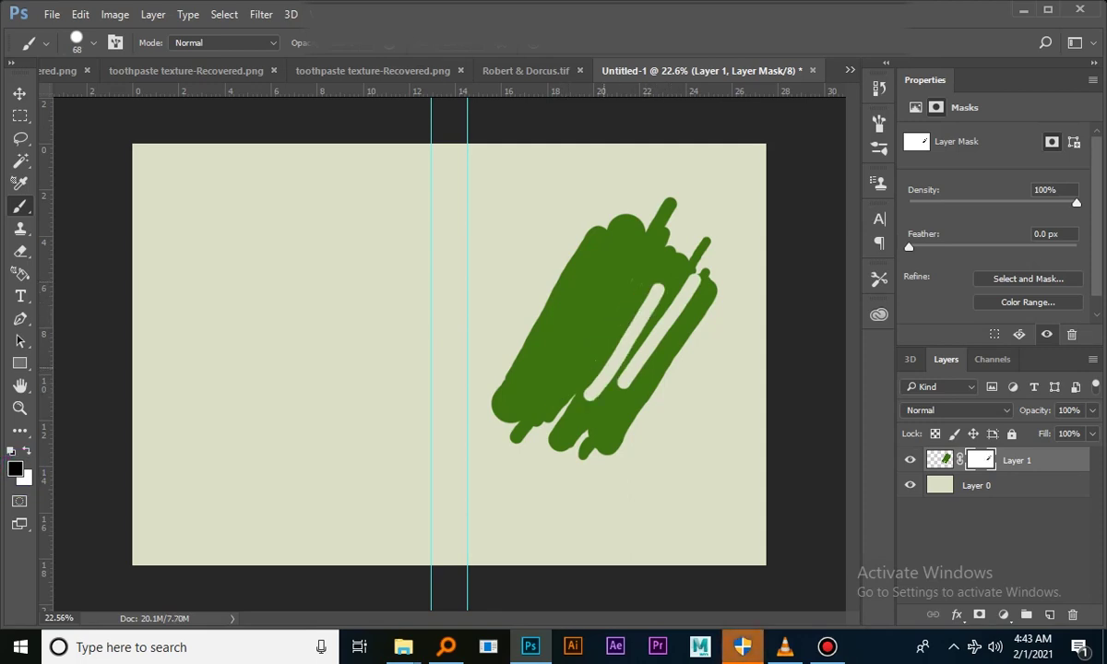
{"action": "key", "text": "ctrl+z"}
{"action": "key", "text": "ctrl+z"}
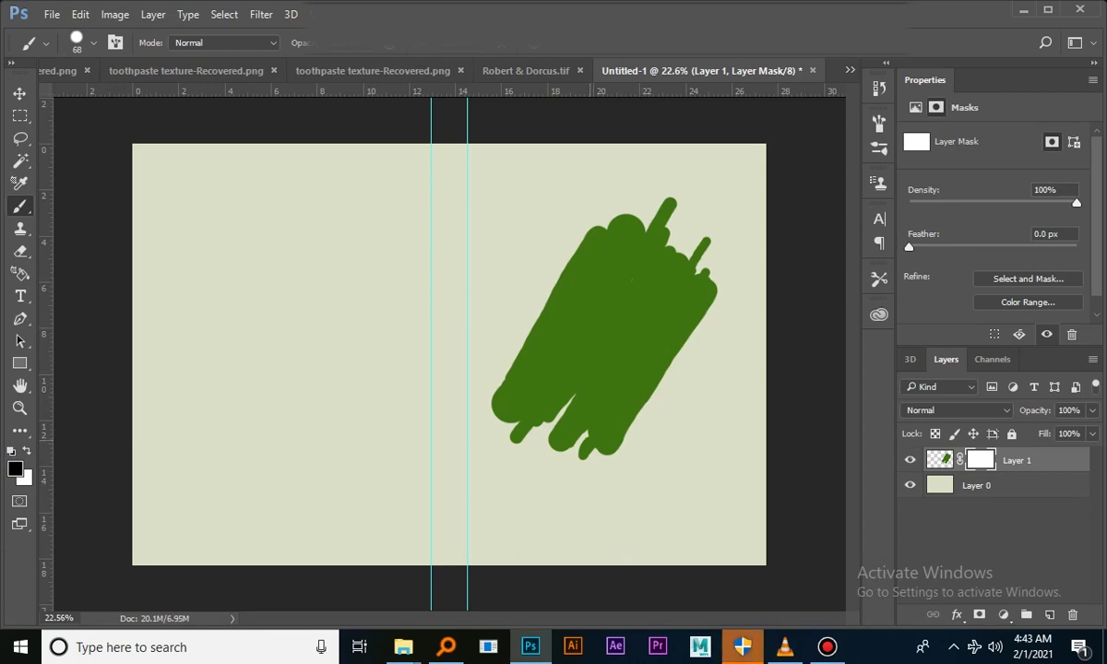
Try masking a short gap beside the green shape's upper-right bristle with a 37 px brush
{"action": "scroll", "coordinate": [641, 400], "scroll_direction": "up", "scroll_amount": 4}
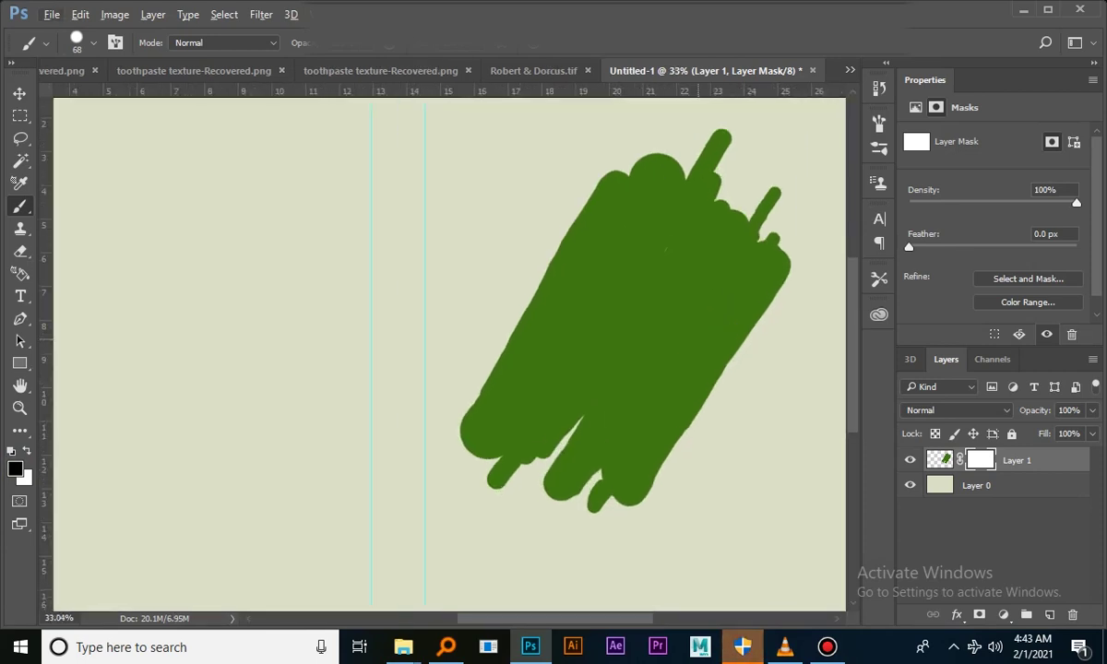
{"action": "scroll", "coordinate": [699, 339], "scroll_direction": "up", "scroll_amount": 1}
{"action": "scroll", "coordinate": [449, 350], "scroll_direction": "up", "scroll_amount": 1}
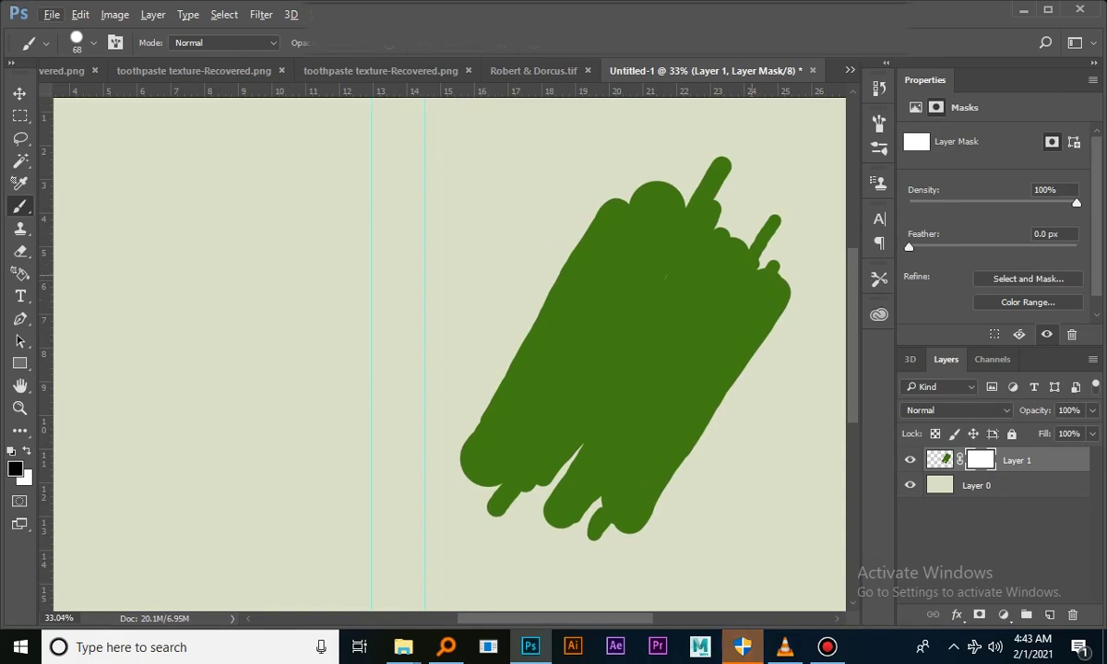
{"action": "mouse_move", "coordinate": [751, 274]}
{"action": "left_mouse_down"}
{"action": "mouse_move", "coordinate": [740, 276]}
{"action": "mouse_move", "coordinate": [745, 247]}
{"action": "mouse_move", "coordinate": [710, 311]}
{"action": "left_mouse_up"}
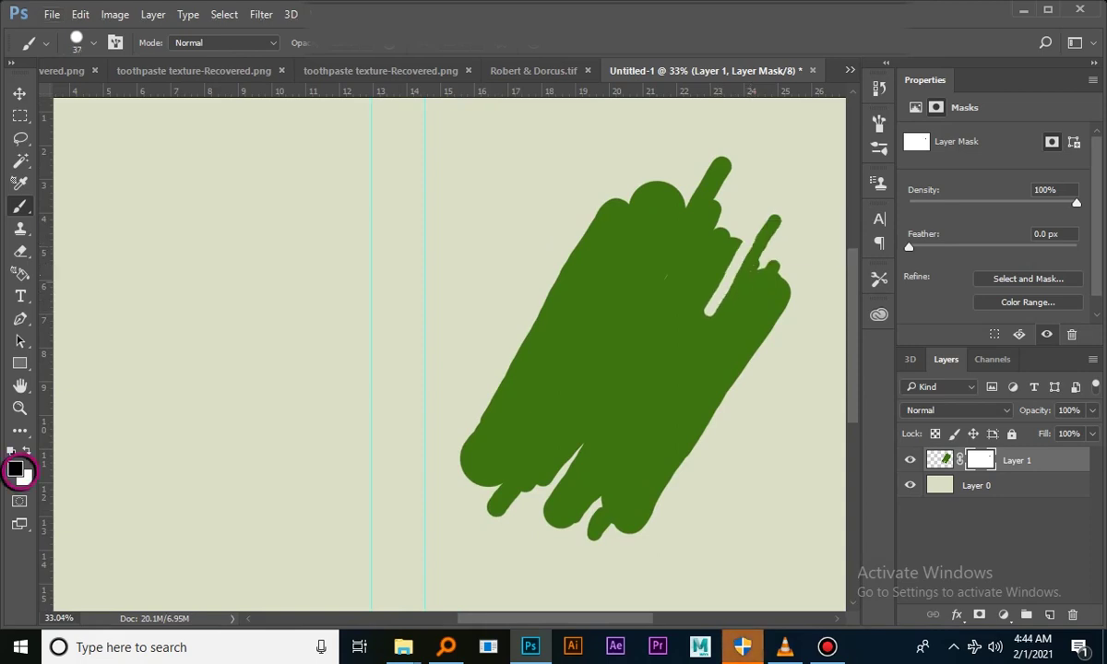
{"action": "key", "text": "ctrl+z"}
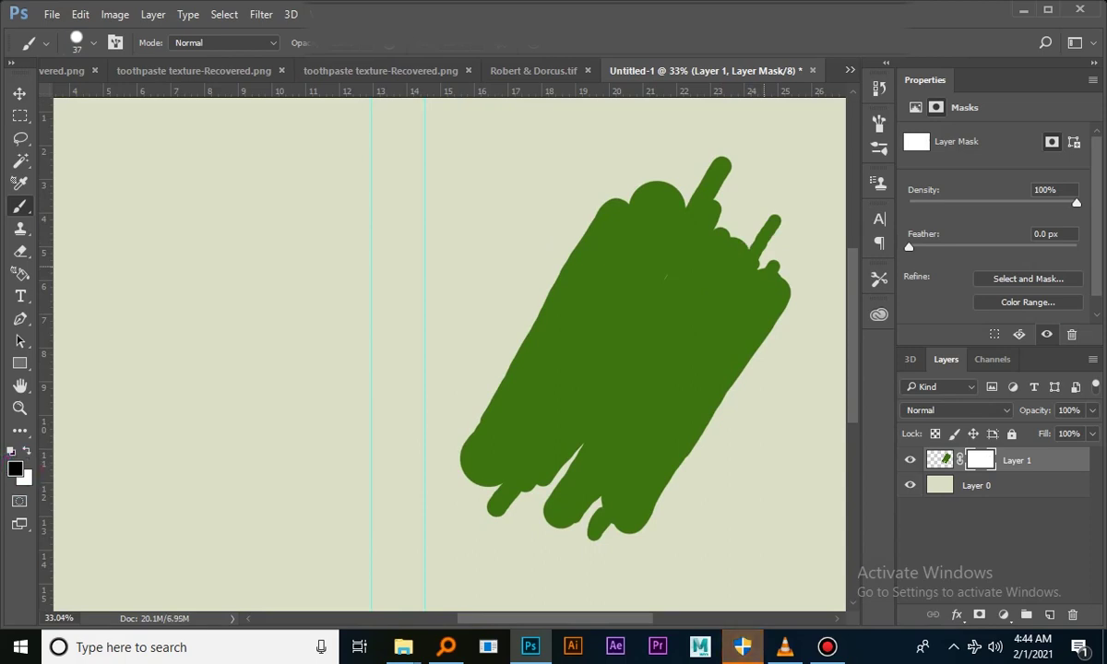
Mask thin diagonal gaps at the green shape's upper-right and lower-left ends with a 20 px brush
{"action": "key", "text": "bracketleft"}
{"action": "key", "text": "bracketleft"}
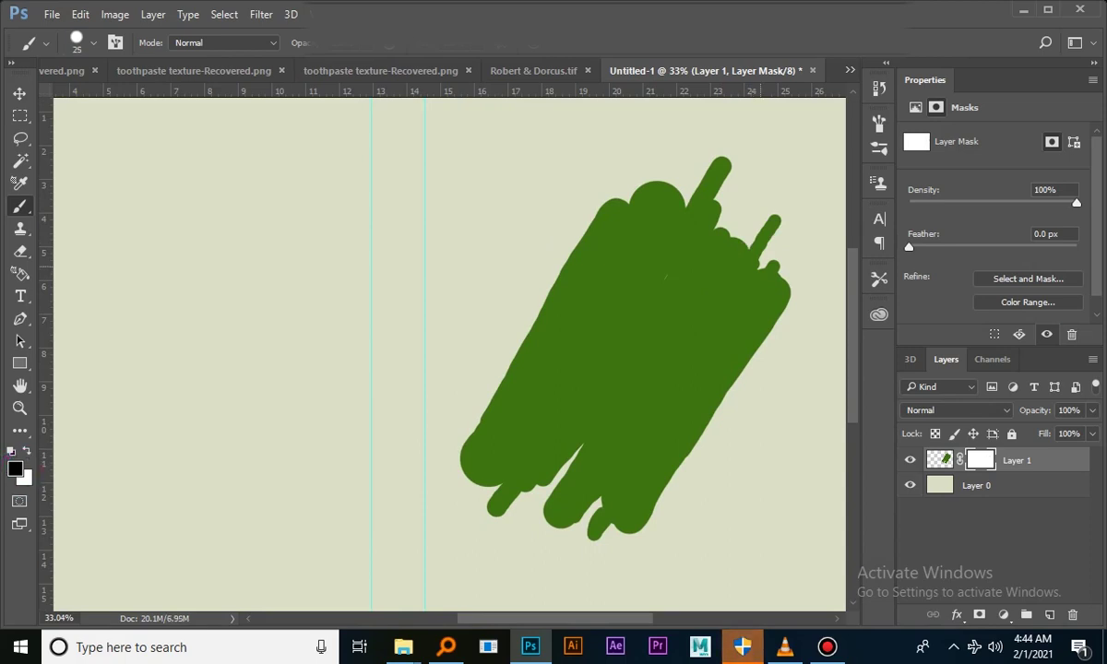
{"action": "left_click_drag", "start_coordinate": [765, 266], "coordinate": [727, 324]}
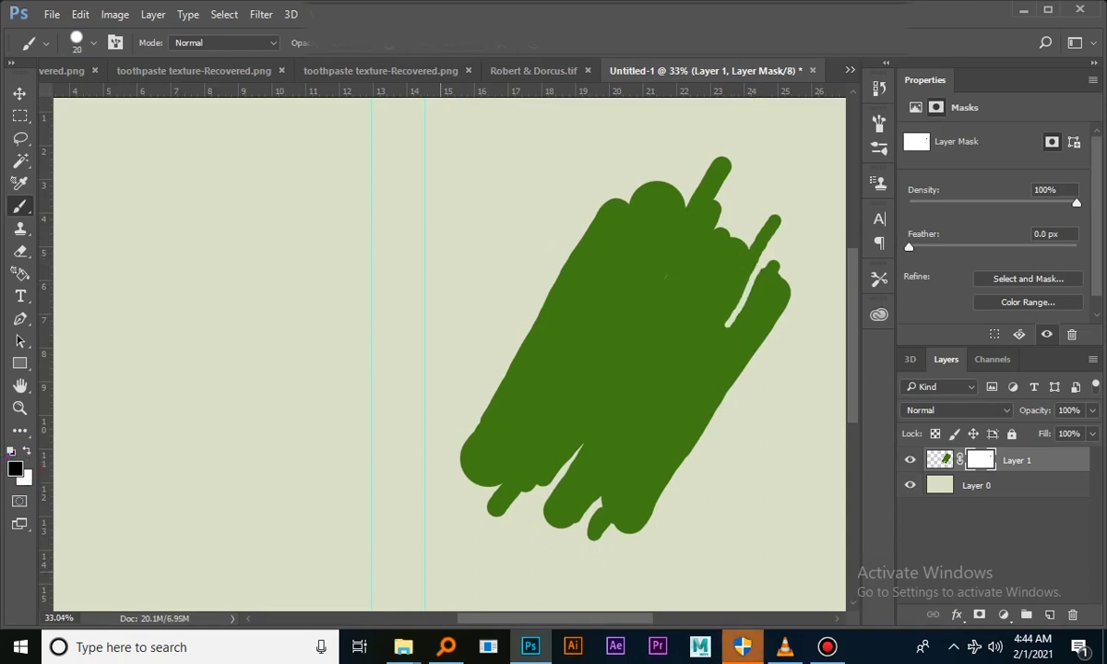
{"action": "left_click_drag", "start_coordinate": [504, 449], "coordinate": [486, 479]}
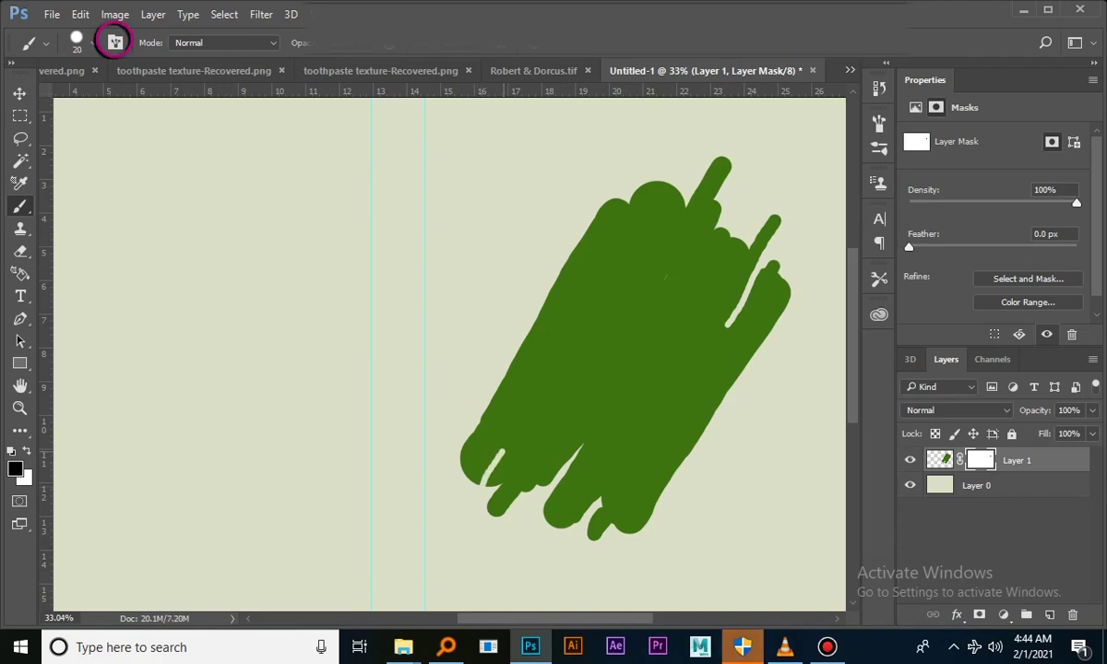
Choose a 147 px pointed bristle brush tip for painting on the green shape's layer mask
{"action": "left_click", "coordinate": [115, 42]}
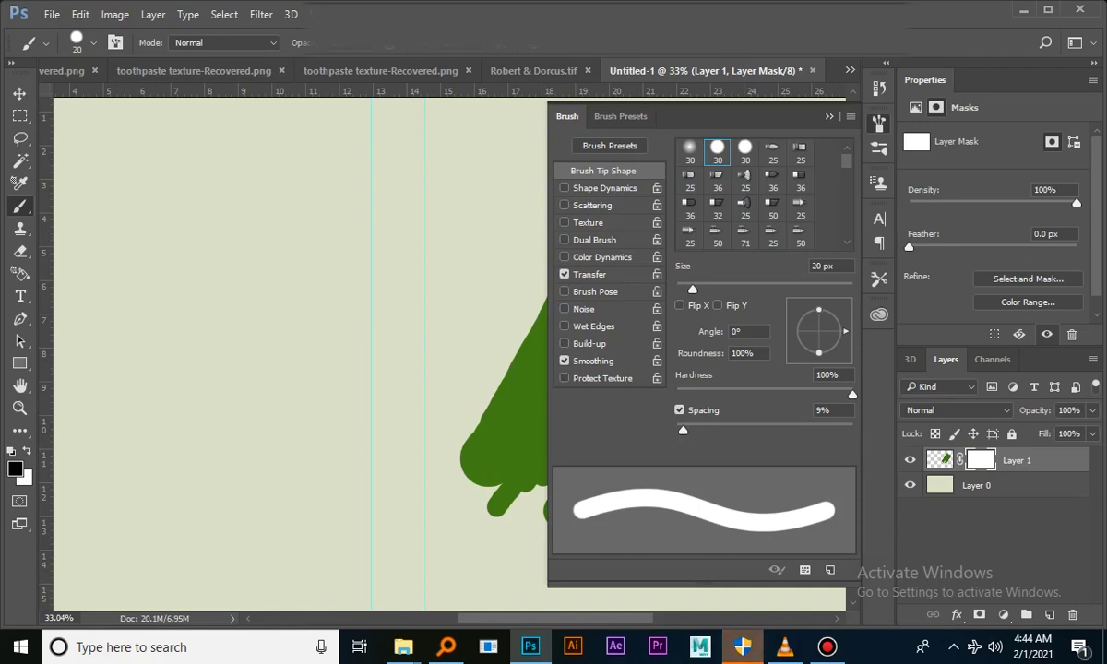
{"action": "left_click", "coordinate": [94, 44]}
{"action": "scroll", "coordinate": [120, 249], "scroll_direction": "down", "scroll_amount": 8}
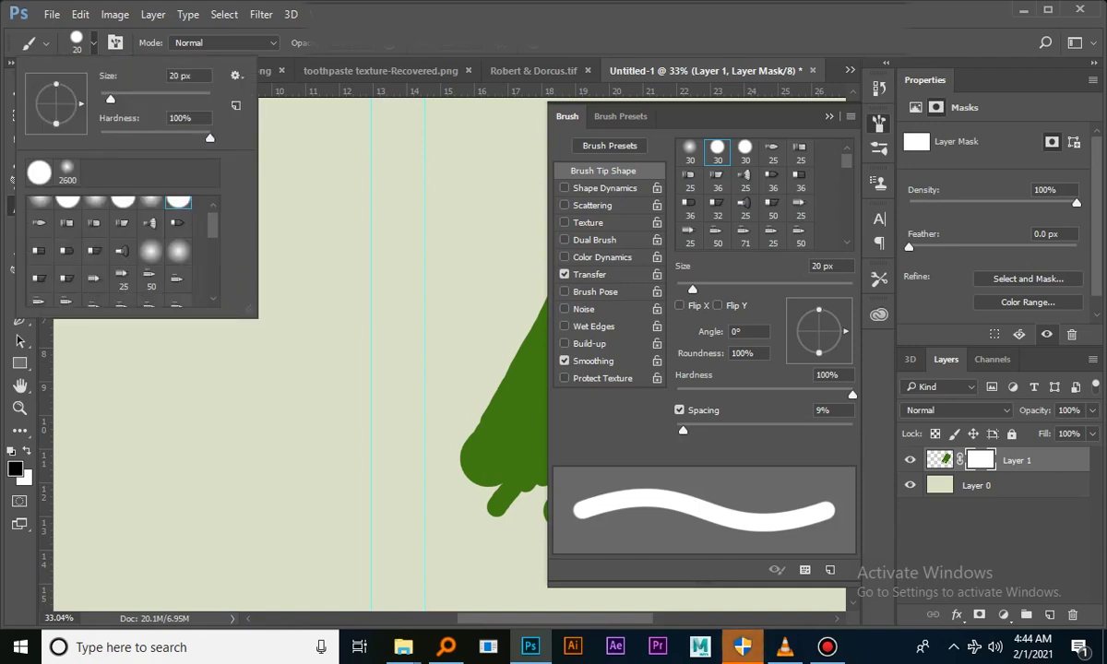
{"action": "scroll", "coordinate": [120, 250], "scroll_direction": "down", "scroll_amount": 5}
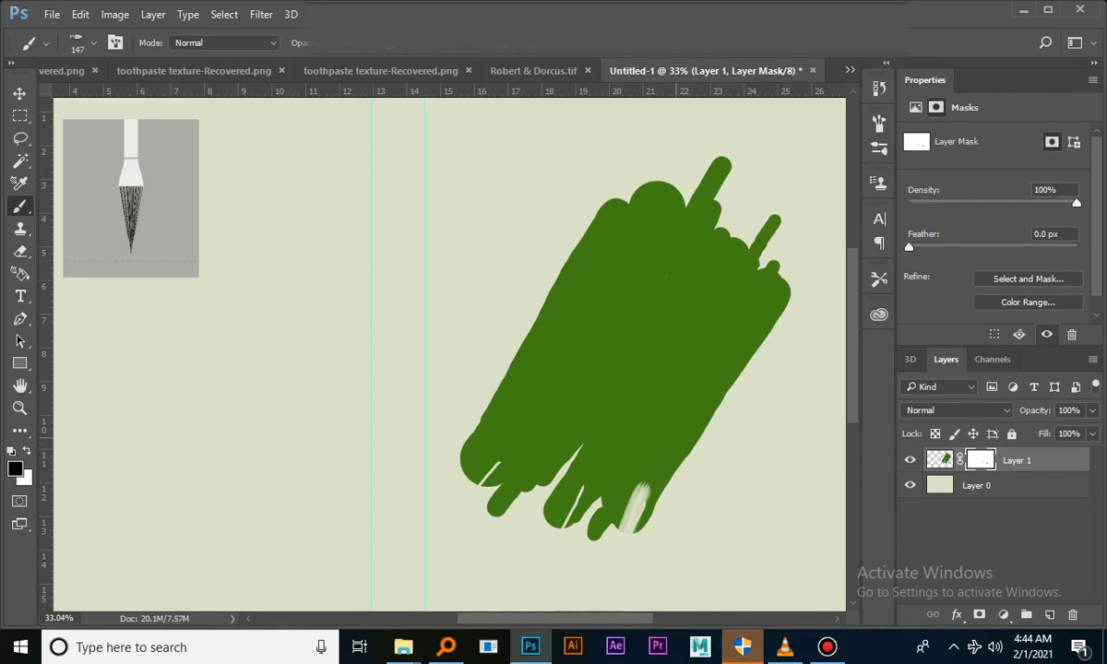
Mask bristle-textured streaks into the tips and long side edges of the green shape to give it a rough brush-stroke outline
{"action": "left_click_drag", "start_coordinate": [771, 267], "coordinate": [767, 289]}
{"action": "left_click_drag", "start_coordinate": [707, 183], "coordinate": [720, 163]}
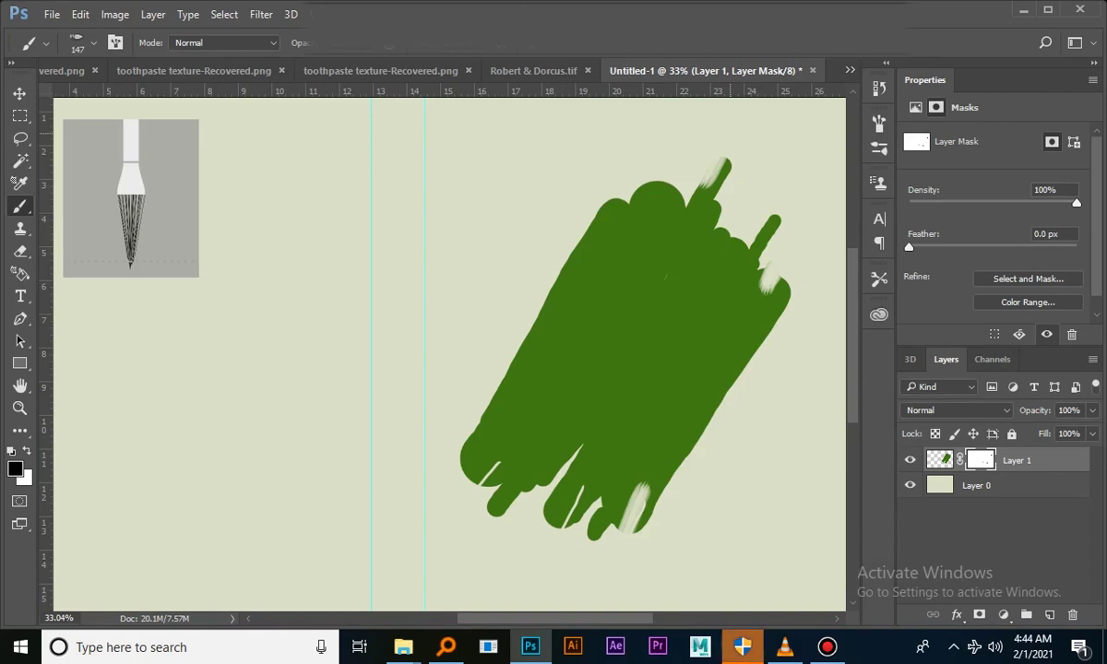
{"action": "left_click_drag", "start_coordinate": [767, 240], "coordinate": [777, 217]}
{"action": "left_click_drag", "start_coordinate": [481, 423], "coordinate": [513, 382]}
{"action": "left_click_drag", "start_coordinate": [495, 513], "coordinate": [514, 486]}
{"action": "left_click_drag", "start_coordinate": [552, 525], "coordinate": [569, 498]}
{"action": "left_click_drag", "start_coordinate": [672, 477], "coordinate": [747, 360]}
{"action": "left_click_drag", "start_coordinate": [509, 377], "coordinate": [546, 312]}
{"action": "mouse_move", "coordinate": [548, 305]}
{"action": "left_mouse_down"}
{"action": "mouse_move", "coordinate": [600, 219]}
{"action": "mouse_move", "coordinate": [655, 181]}
{"action": "left_mouse_up"}
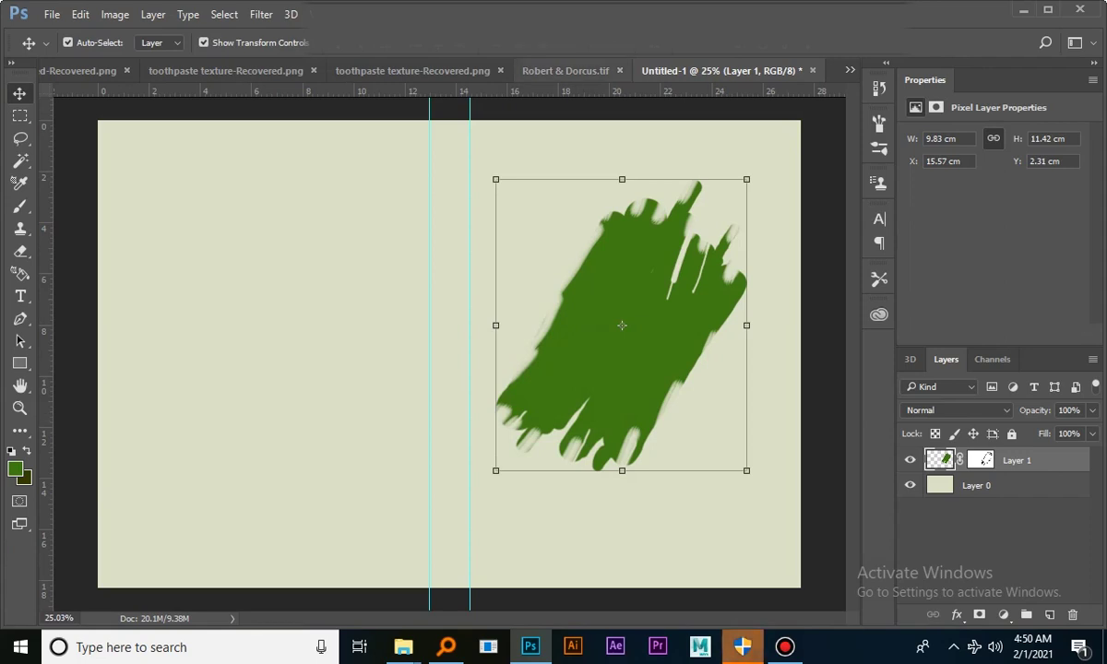
Paste the copied photo of the man, lower its opacity to 48% and position it over the green shape
{"action": "key", "text": "ctrl+v"}
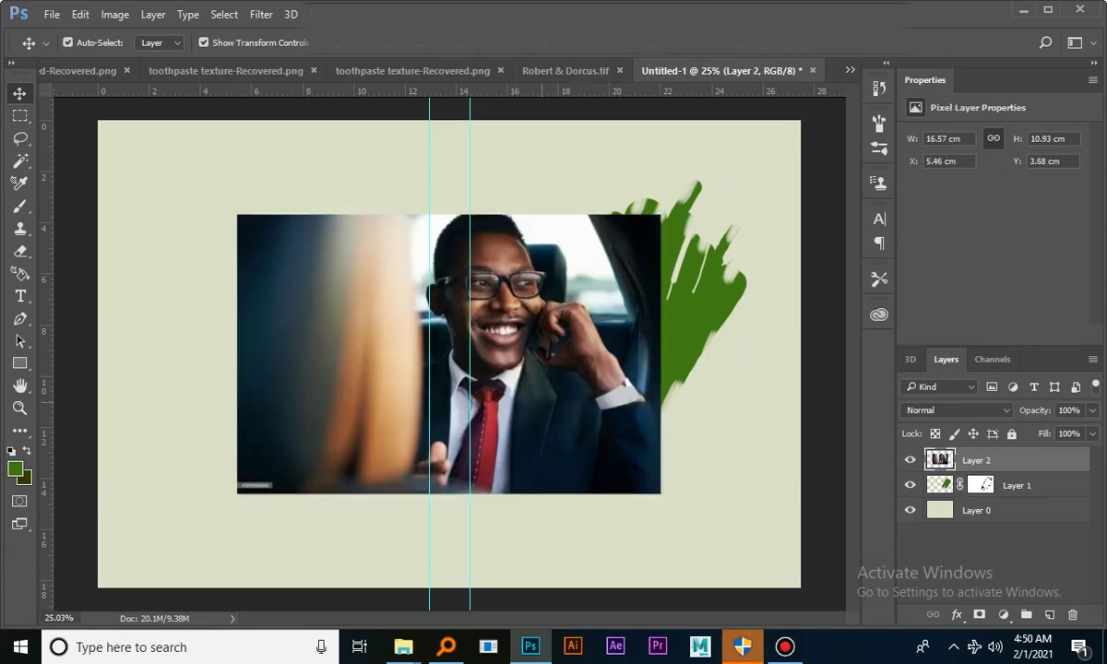
{"action": "left_click_drag", "start_coordinate": [551, 355], "coordinate": [703, 338]}
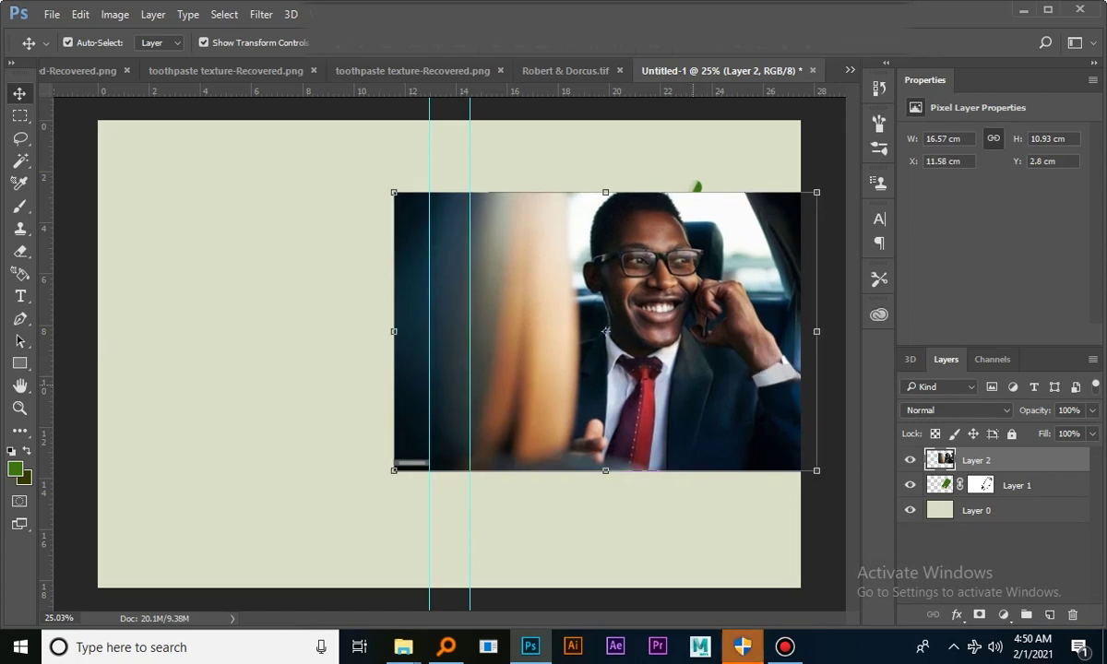
{"action": "left_click_drag", "start_coordinate": [1090, 411], "coordinate": [1048, 431]}
{"action": "left_click_drag", "start_coordinate": [668, 292], "coordinate": [685, 286]}
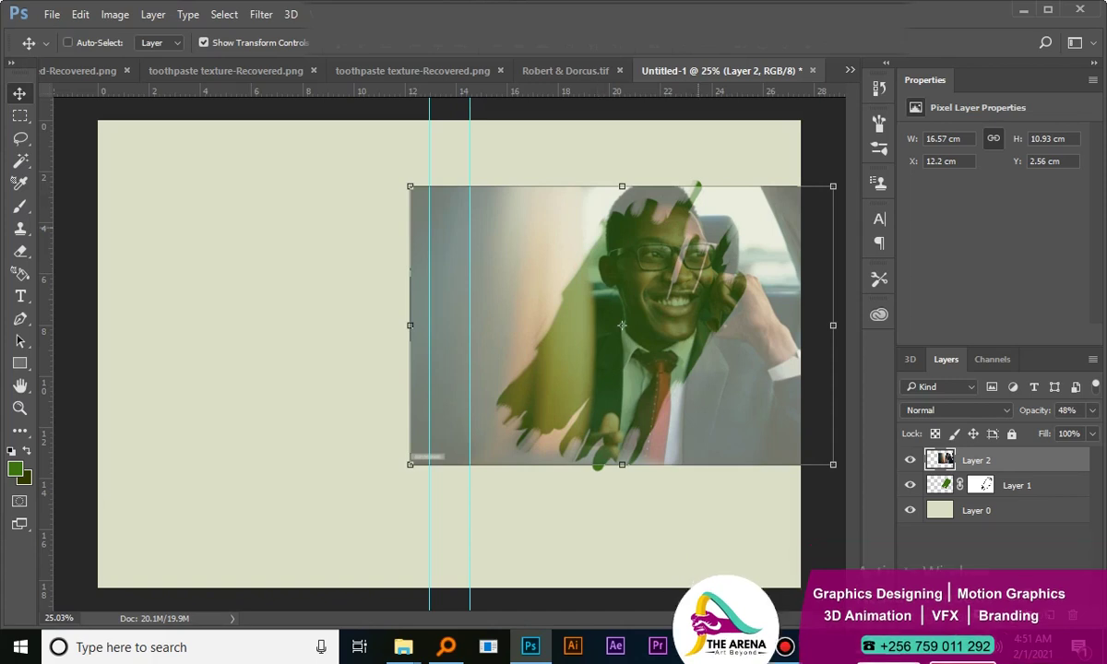
Convert the masked green shape's layer into a smart object
{"action": "scroll", "coordinate": [700, 222], "scroll_direction": "up", "scroll_amount": 7}
{"action": "scroll", "coordinate": [700, 222], "scroll_direction": "down", "scroll_amount": 6}
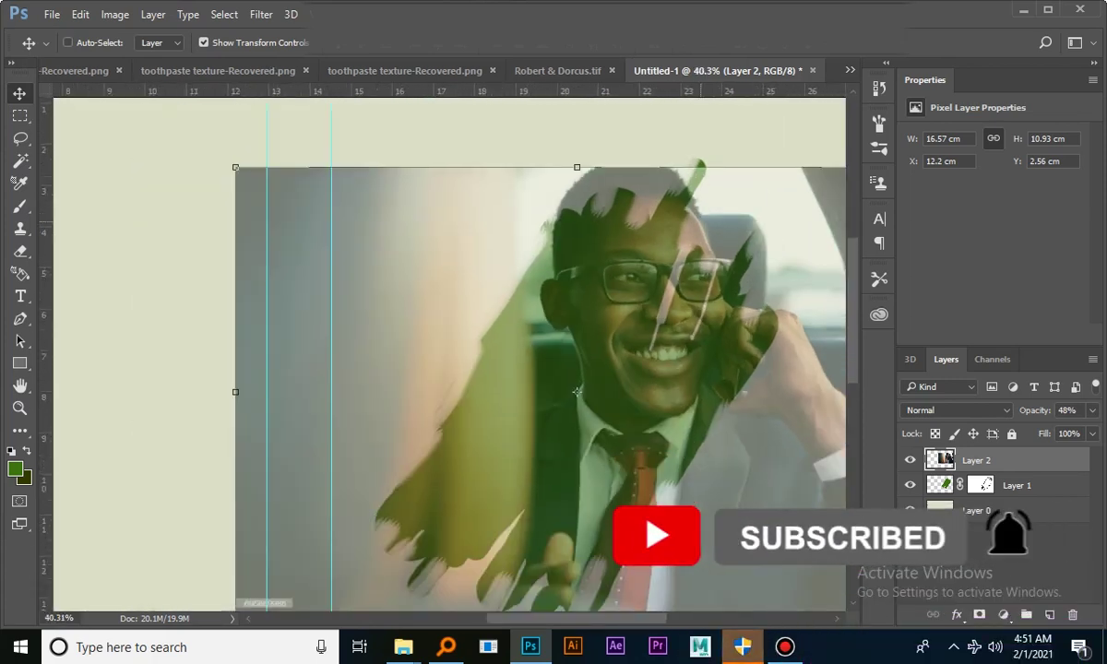
{"action": "left_click", "coordinate": [981, 484]}
{"action": "right_click", "coordinate": [984, 485]}
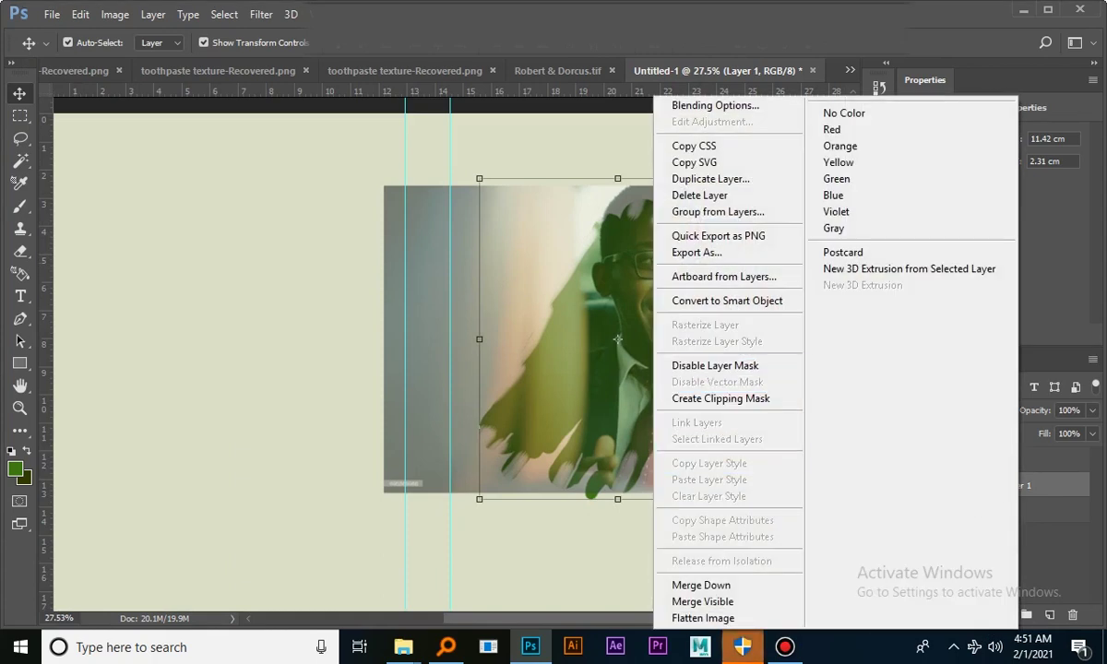
{"action": "left_click", "coordinate": [728, 301]}
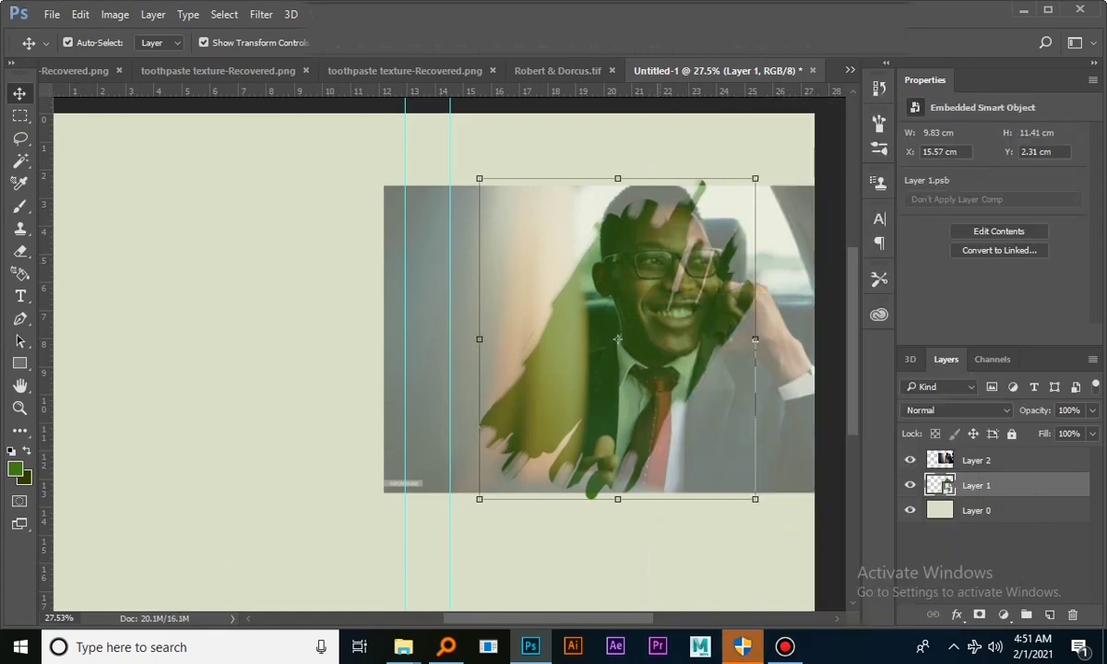
{"action": "key", "text": "ctrl+t"}
{"action": "right_click", "coordinate": [617, 182]}
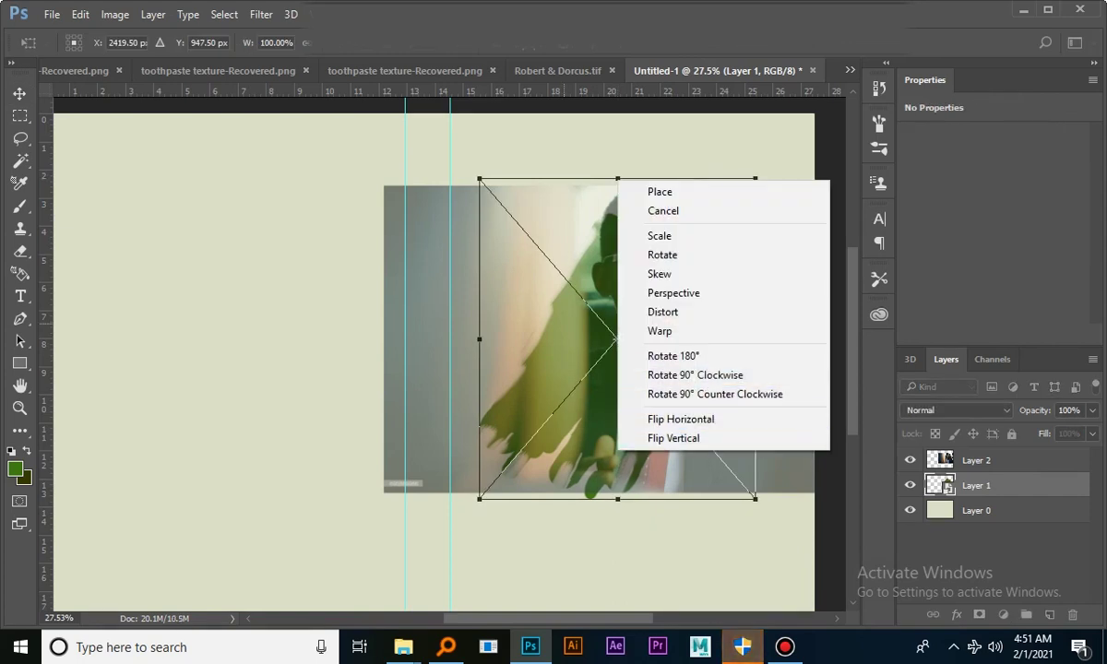
{"action": "key", "text": "Escape"}
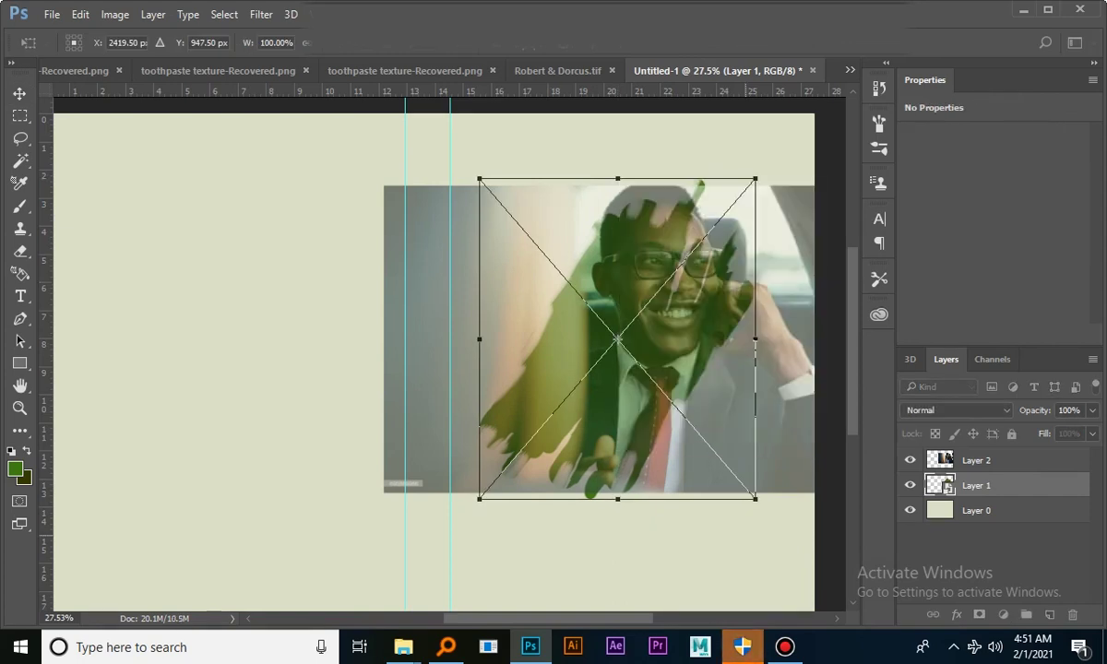
{"action": "key", "text": "Escape"}
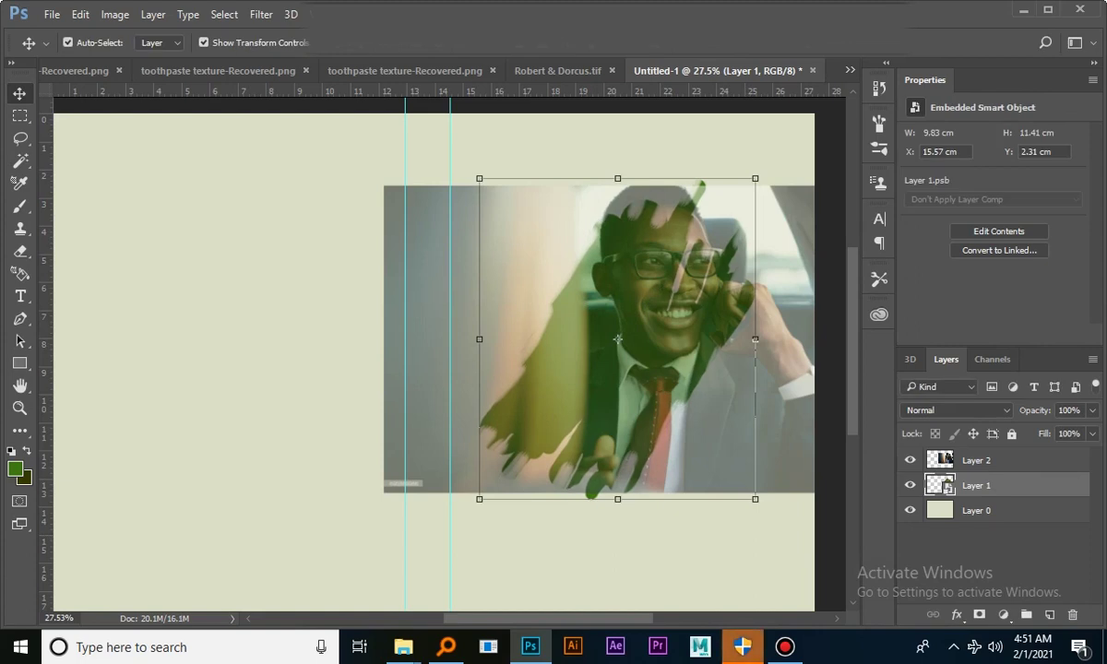
{"action": "left_click", "coordinate": [643, 331]}
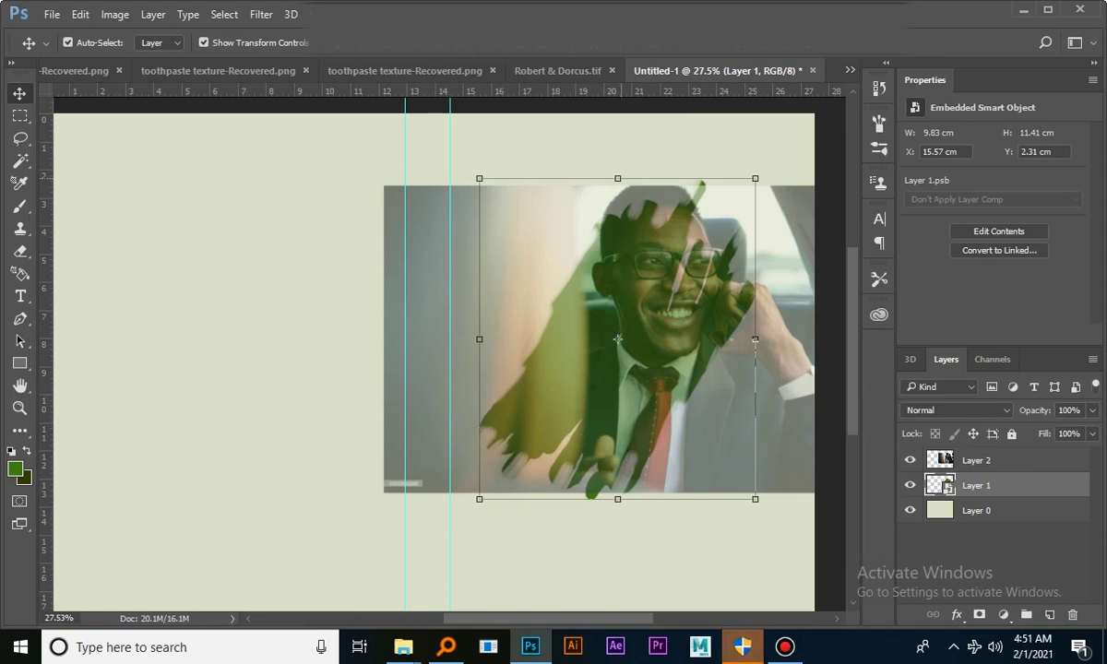
Flip the green shape vertically and move it slightly right and down beneath the photo, to about X 16.24 cm, Y 2.55 cm
{"action": "key", "text": "ctrl+t"}
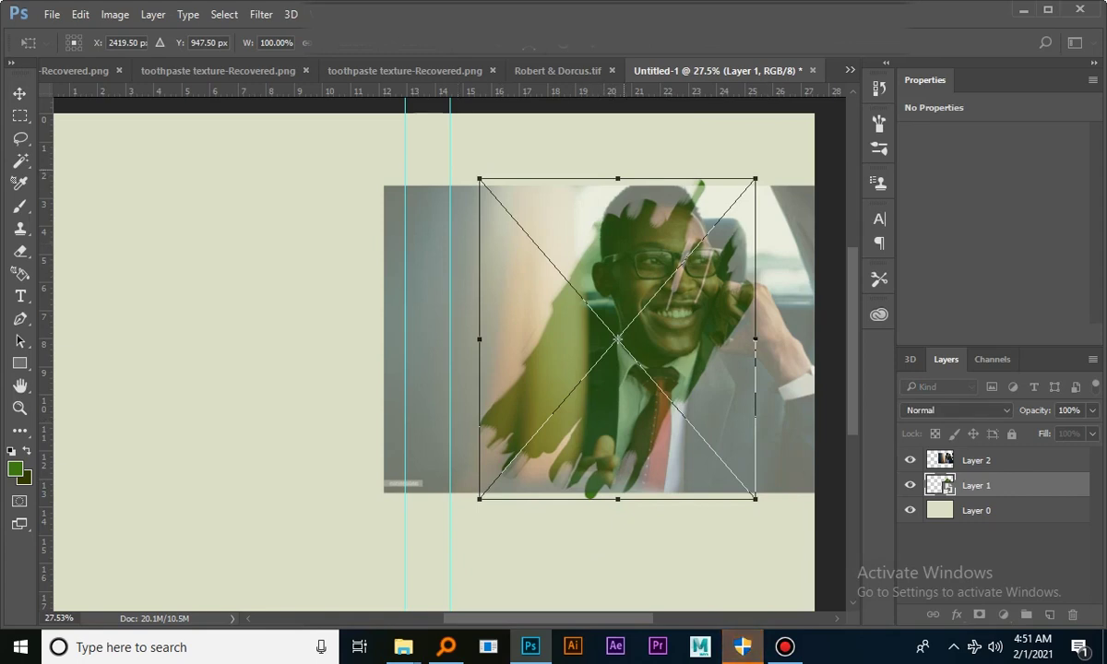
{"action": "right_click", "coordinate": [615, 176]}
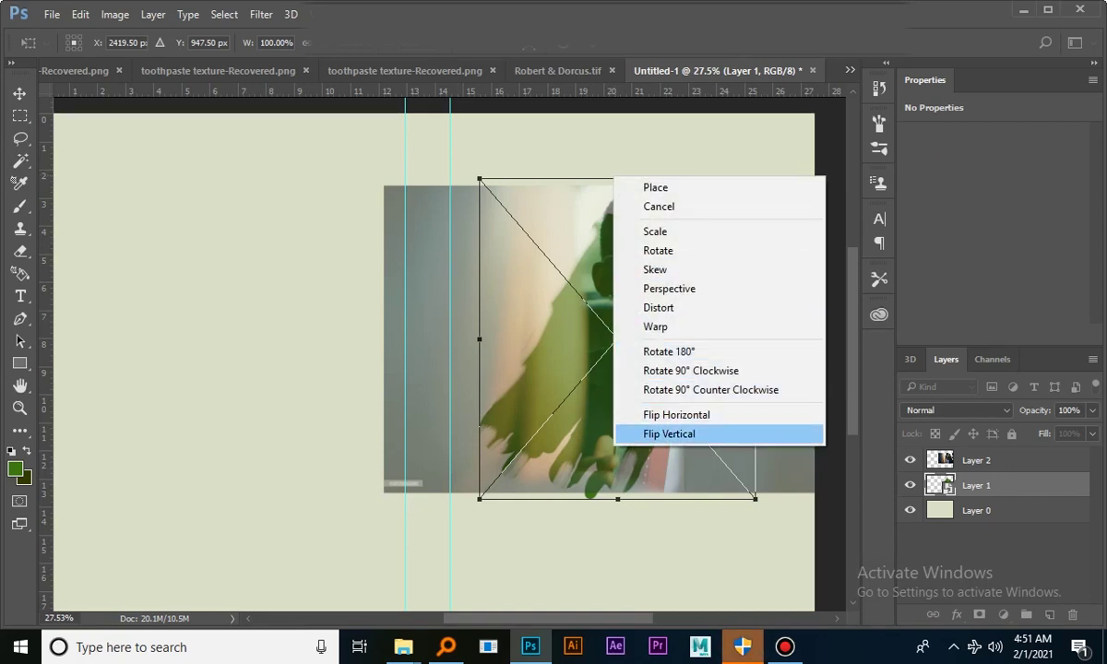
{"action": "left_click", "coordinate": [669, 434]}
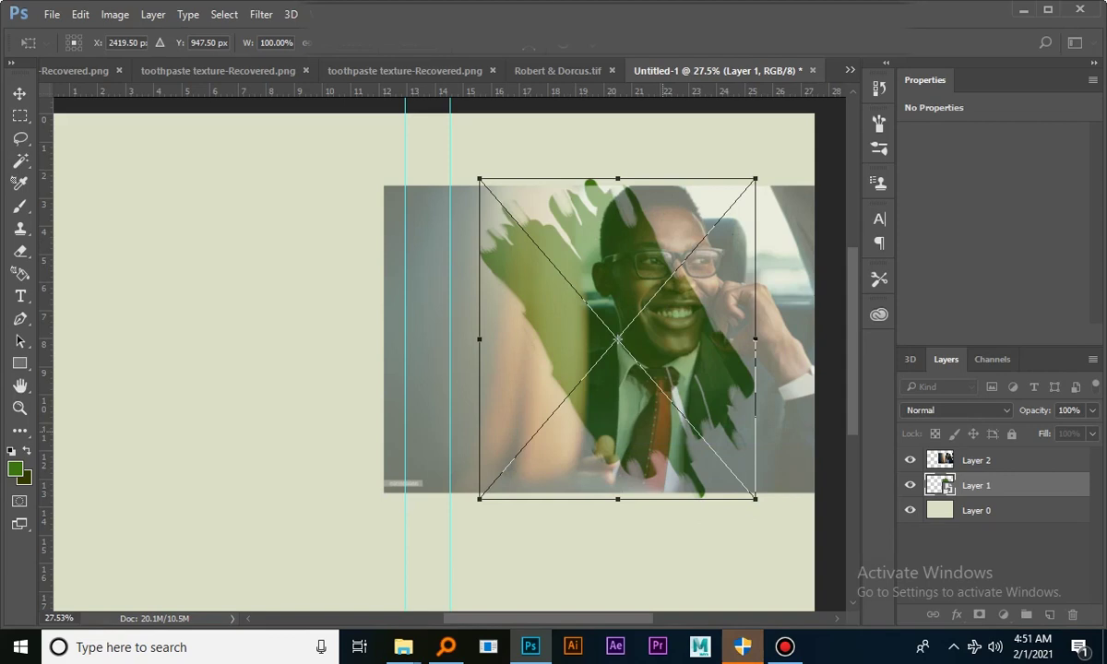
{"action": "mouse_move", "coordinate": [593, 323]}
{"action": "left_mouse_down"}
{"action": "mouse_move", "coordinate": [626, 330]}
{"action": "mouse_move", "coordinate": [611, 331]}
{"action": "left_mouse_up"}
{"action": "key", "text": "Return"}
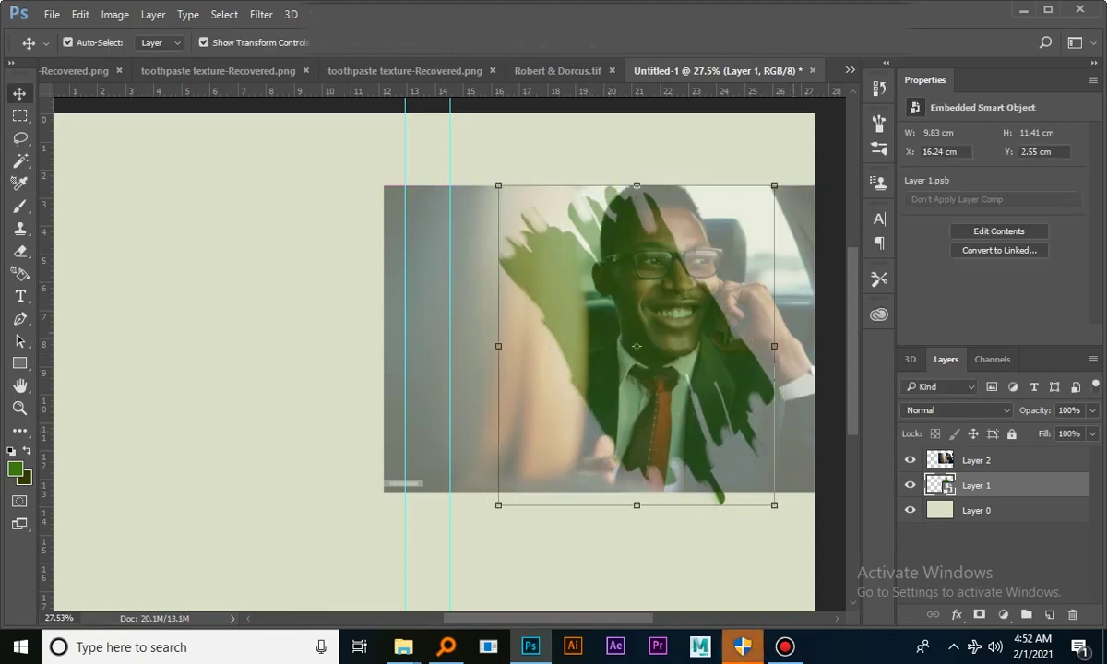
Shift the photo left to about X 10.93 cm and clip it at 100% opacity to the brush-stroke shape's layer
{"action": "left_click", "coordinate": [978, 460]}
{"action": "left_click_drag", "start_coordinate": [798, 257], "coordinate": [762, 259]}
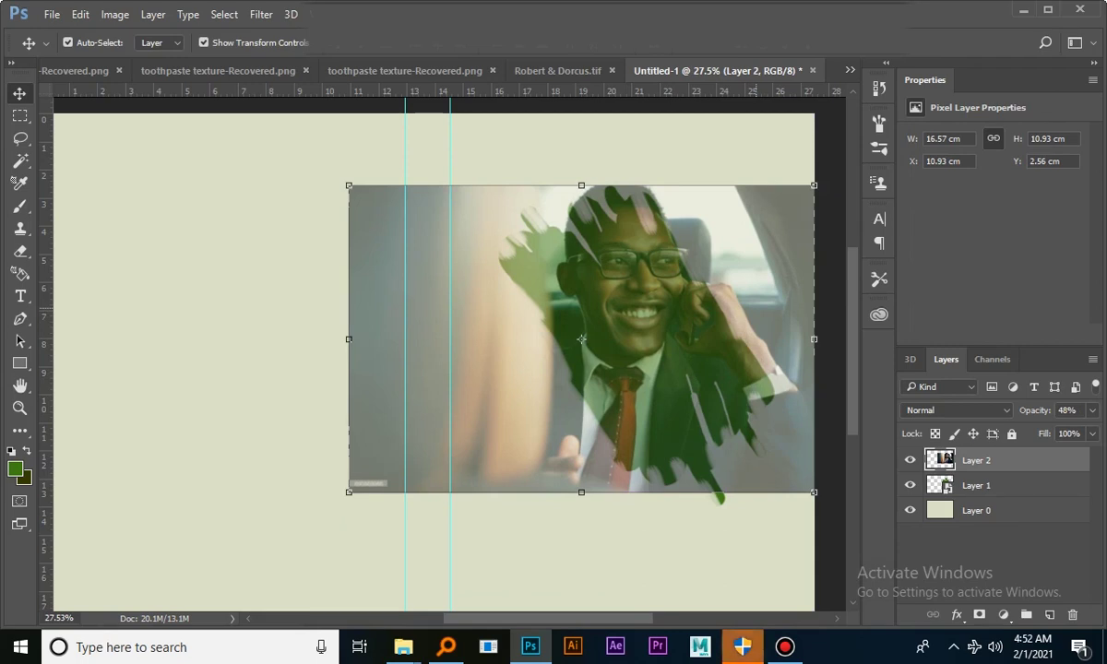
{"action": "key", "text": "0"}
{"action": "right_click", "coordinate": [987, 459]}
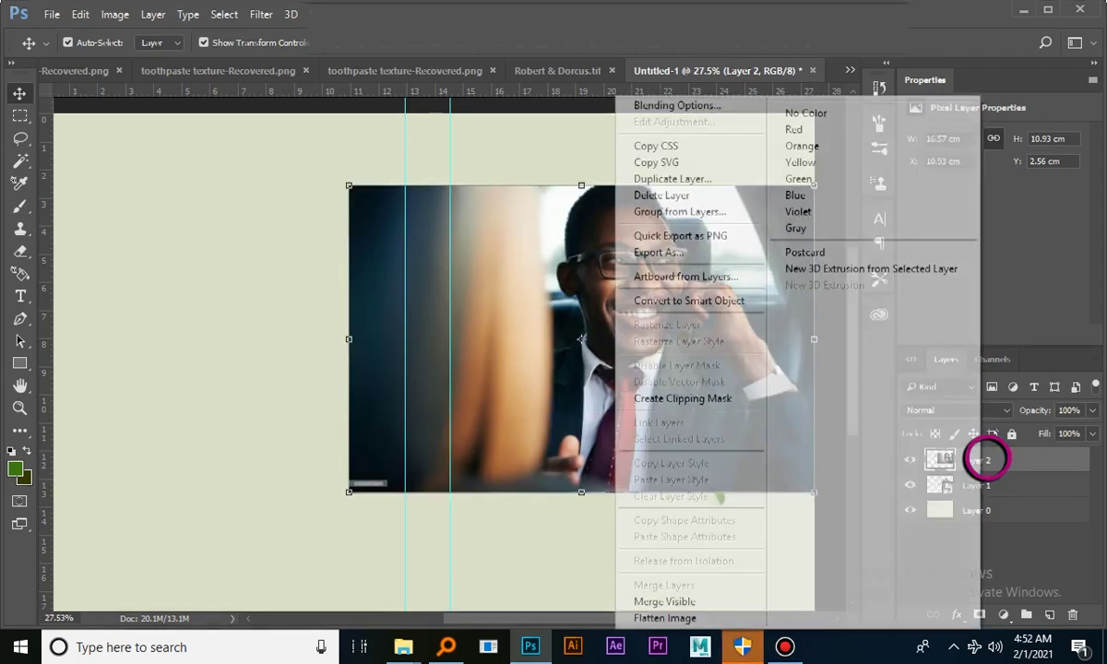
{"action": "left_click", "coordinate": [683, 398]}
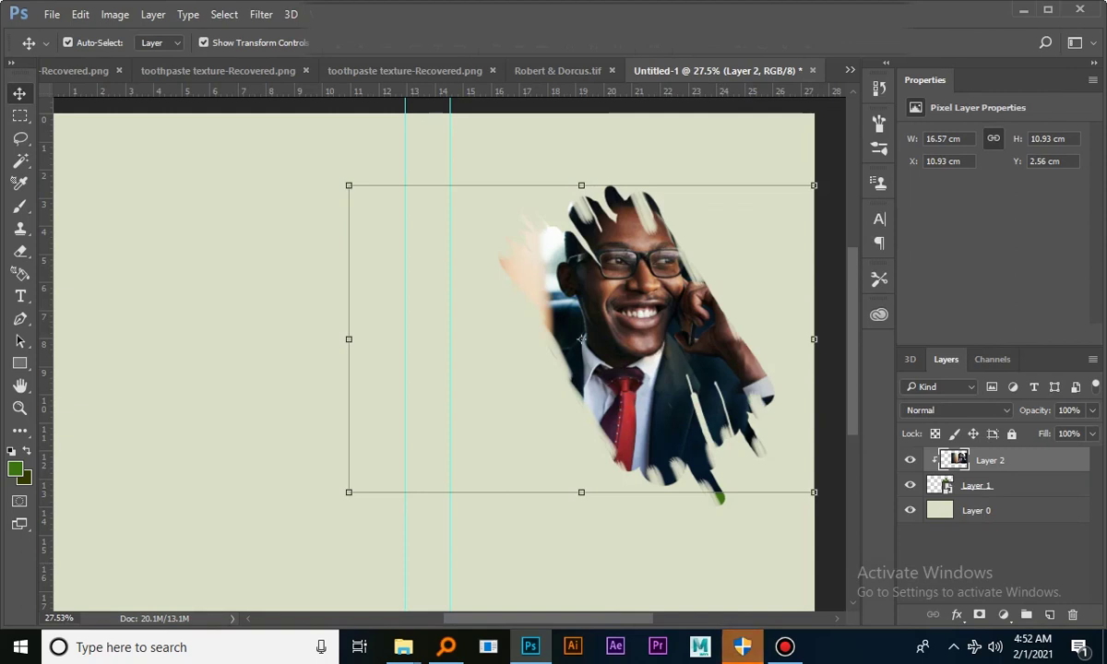
Add a black drop shadow with 75% opacity to the brush-stroke shape's layer
{"action": "left_click", "coordinate": [992, 486]}
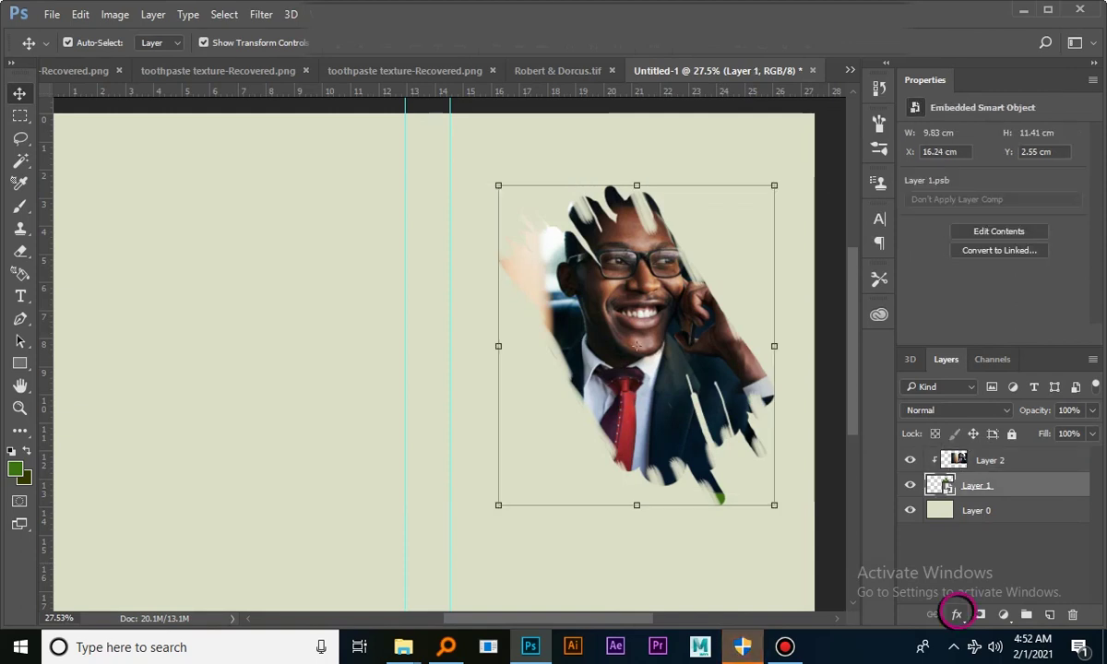
{"action": "left_click", "coordinate": [958, 614]}
{"action": "left_click", "coordinate": [957, 614]}
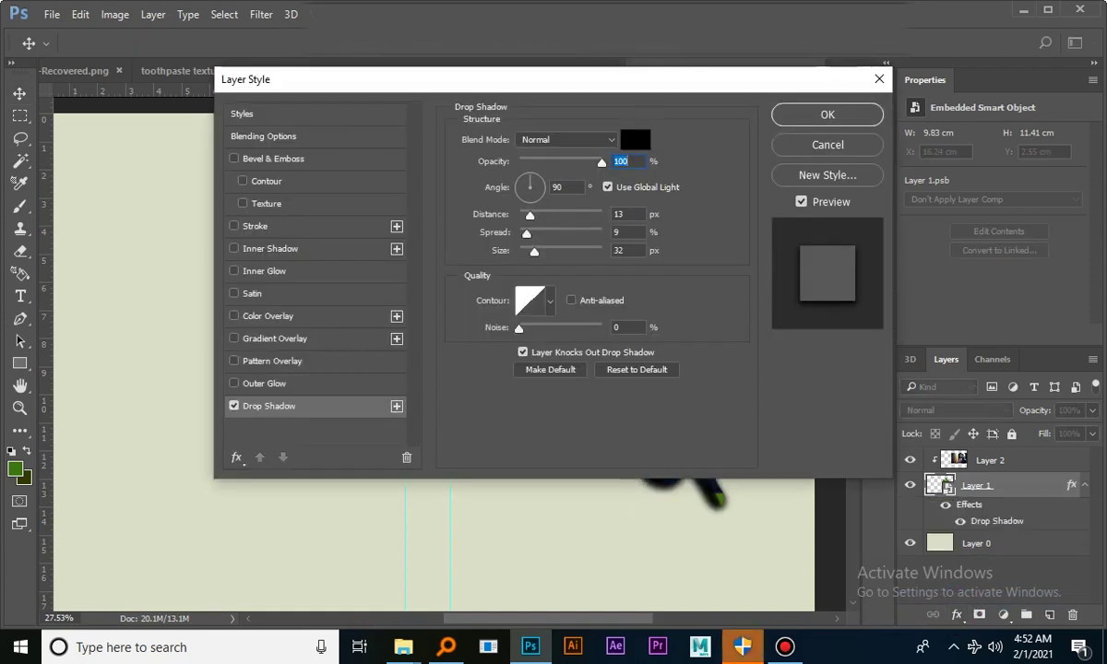
{"action": "left_click_drag", "start_coordinate": [563, 84], "coordinate": [1009, 218]}
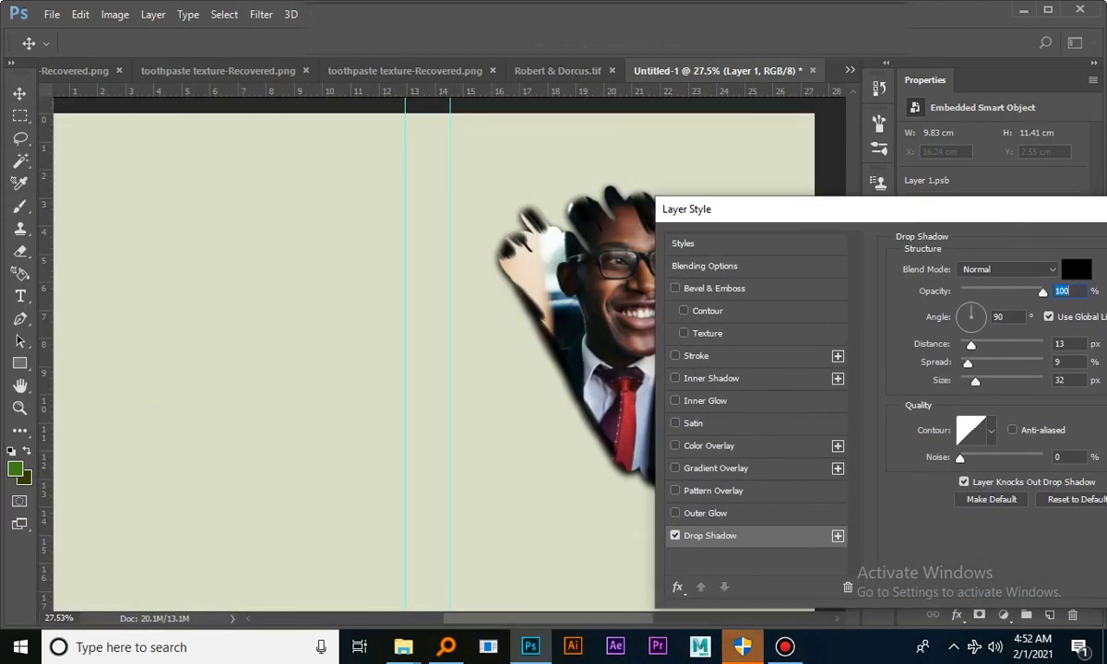
{"action": "type", "text": "75"}
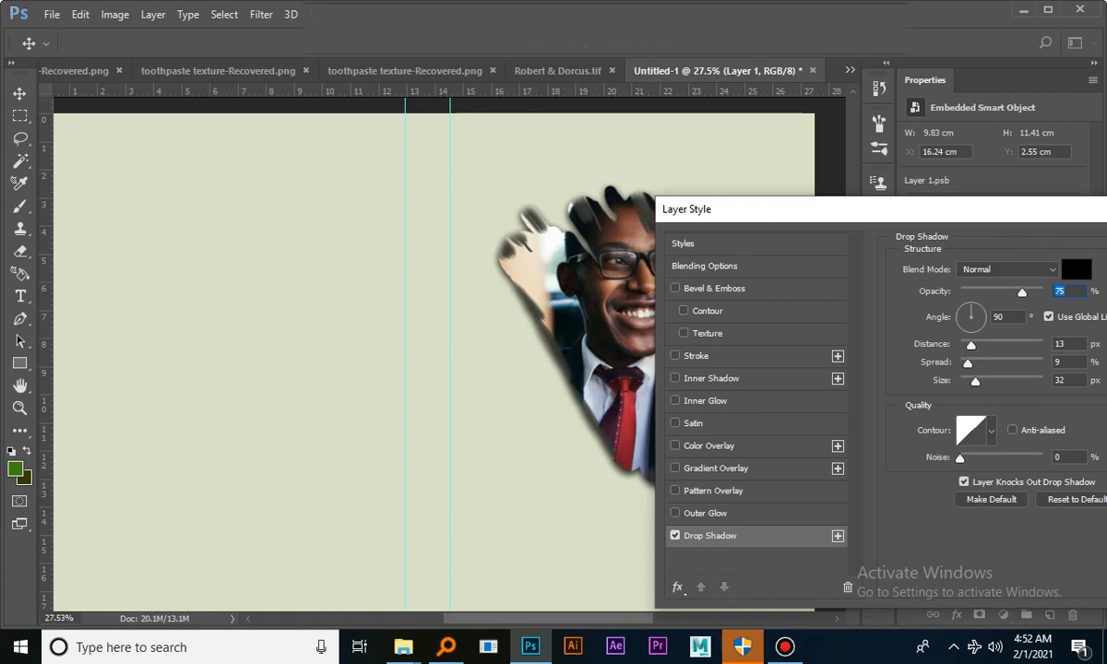
Set the drop shadow's distance to 0 px, spread to 7% and size to 7 px, and apply it
{"action": "left_click_drag", "start_coordinate": [975, 381], "coordinate": [967, 382]}
{"action": "key", "text": "Down"}
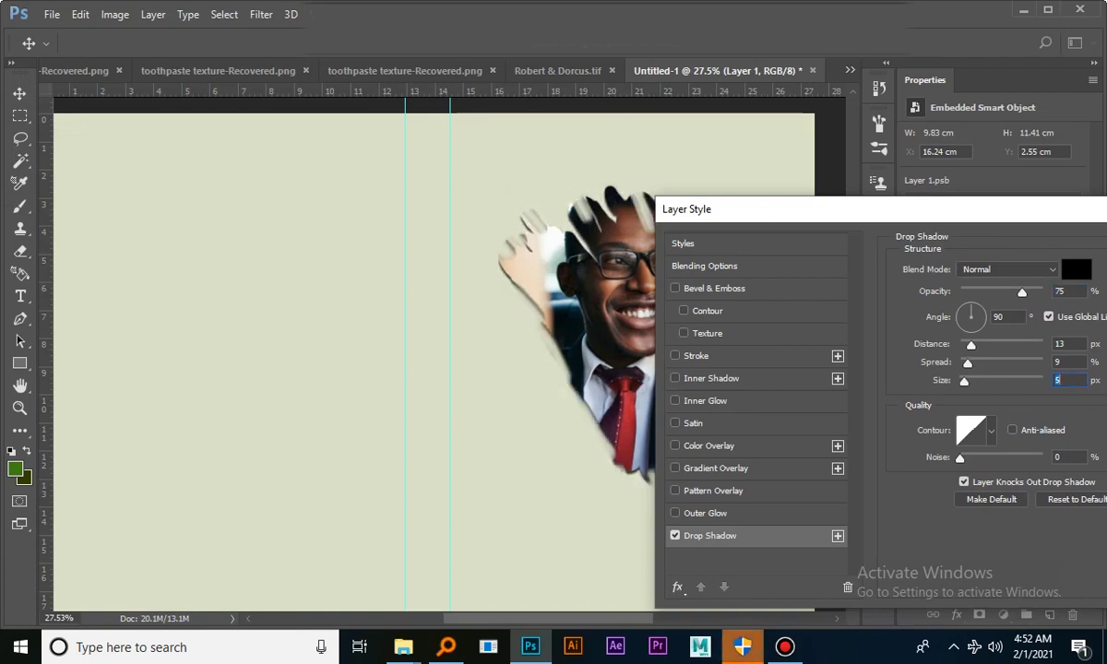
{"action": "key", "text": "Up"}
{"action": "key", "text": "Up"}
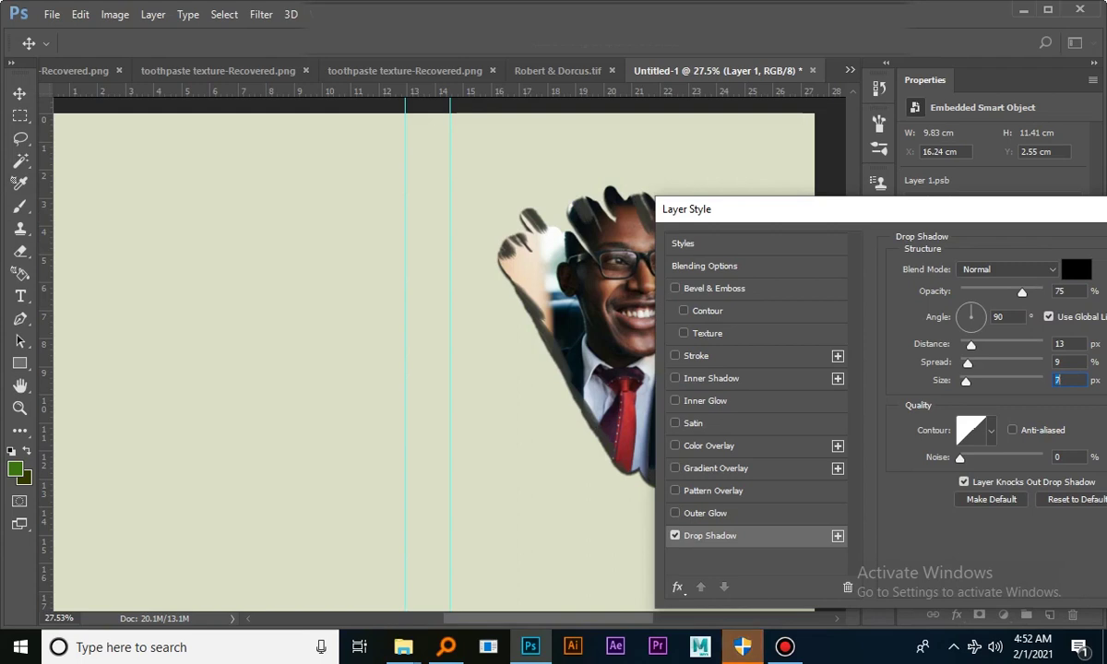
{"action": "left_click_drag", "start_coordinate": [971, 346], "coordinate": [959, 345]}
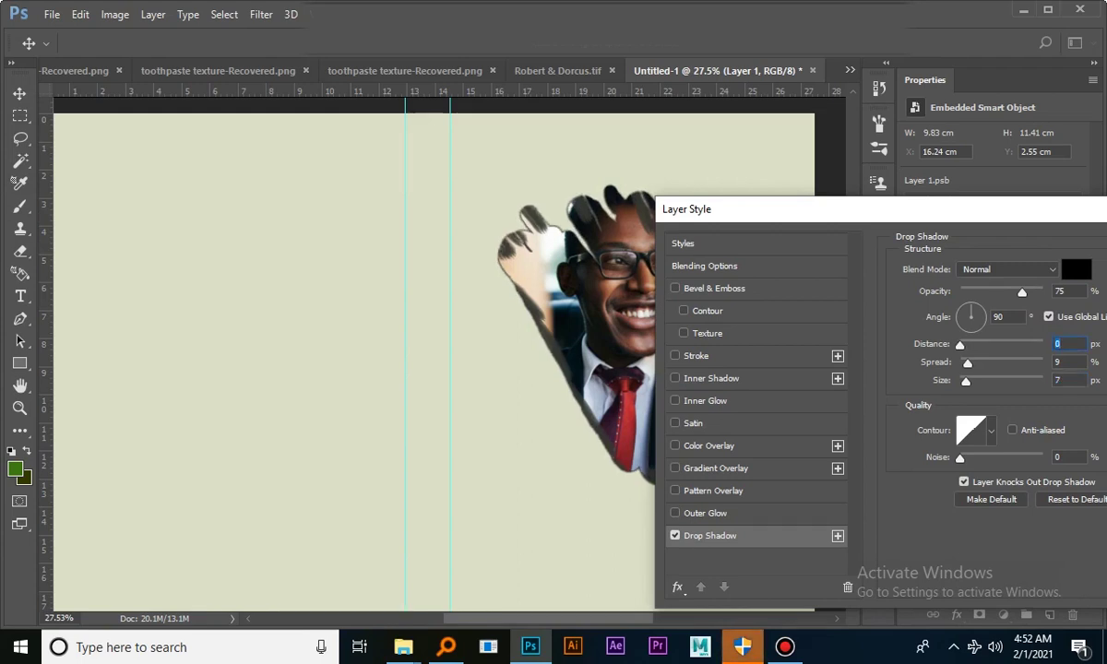
{"action": "key", "text": "Tab"}
{"action": "type", "text": "6"}
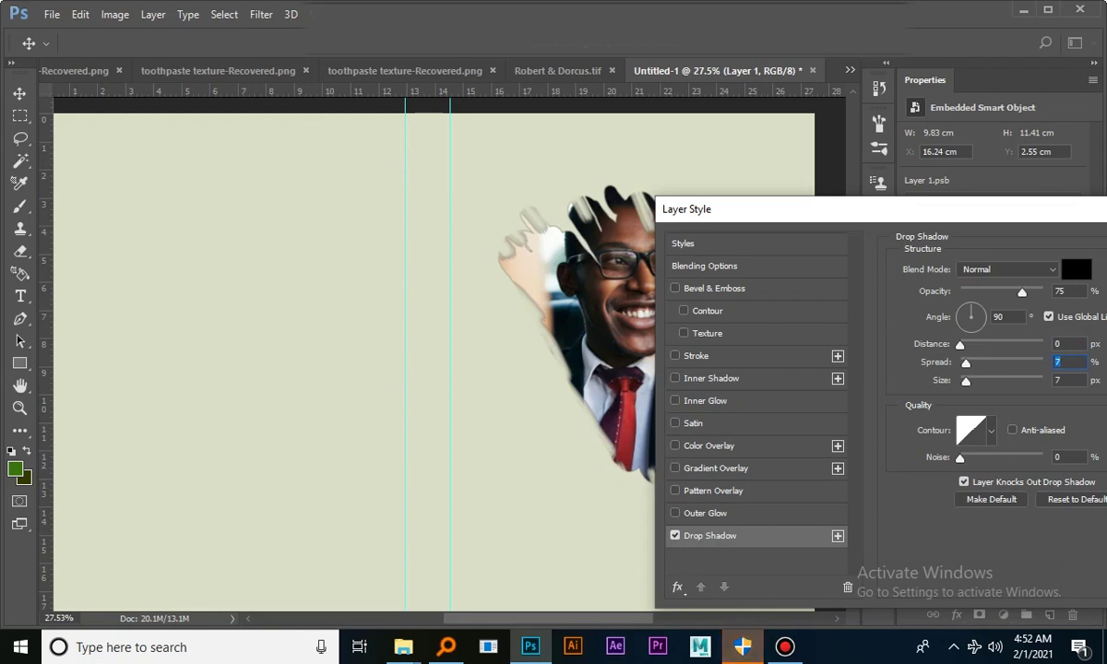
{"action": "left_click_drag", "start_coordinate": [989, 214], "coordinate": [601, 313]}
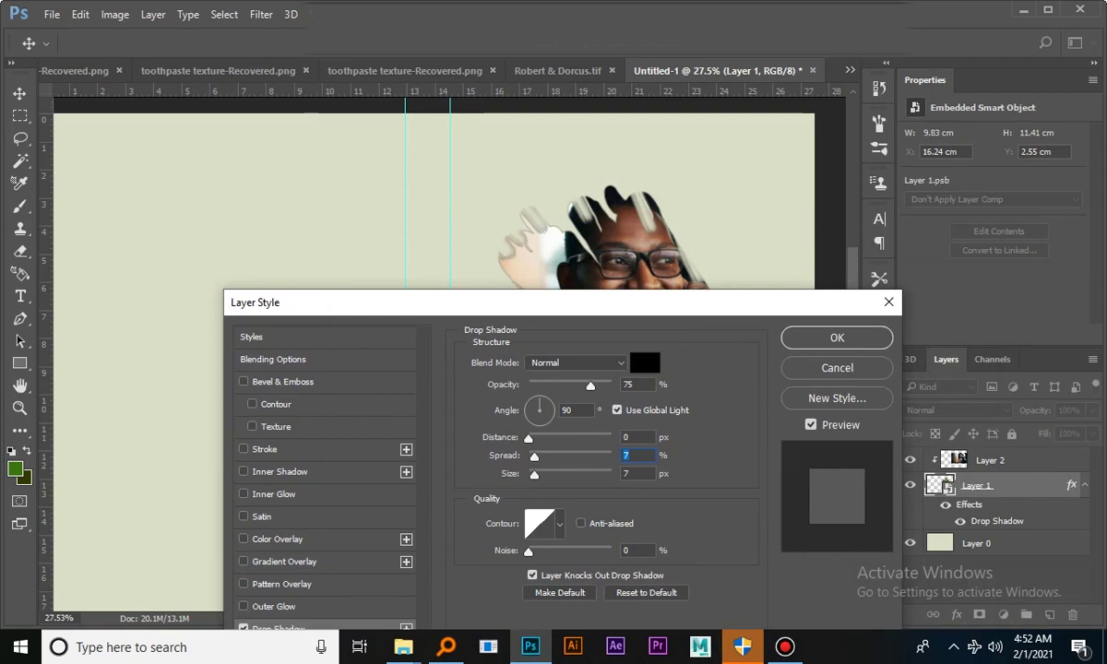
{"action": "left_click", "coordinate": [784, 318]}
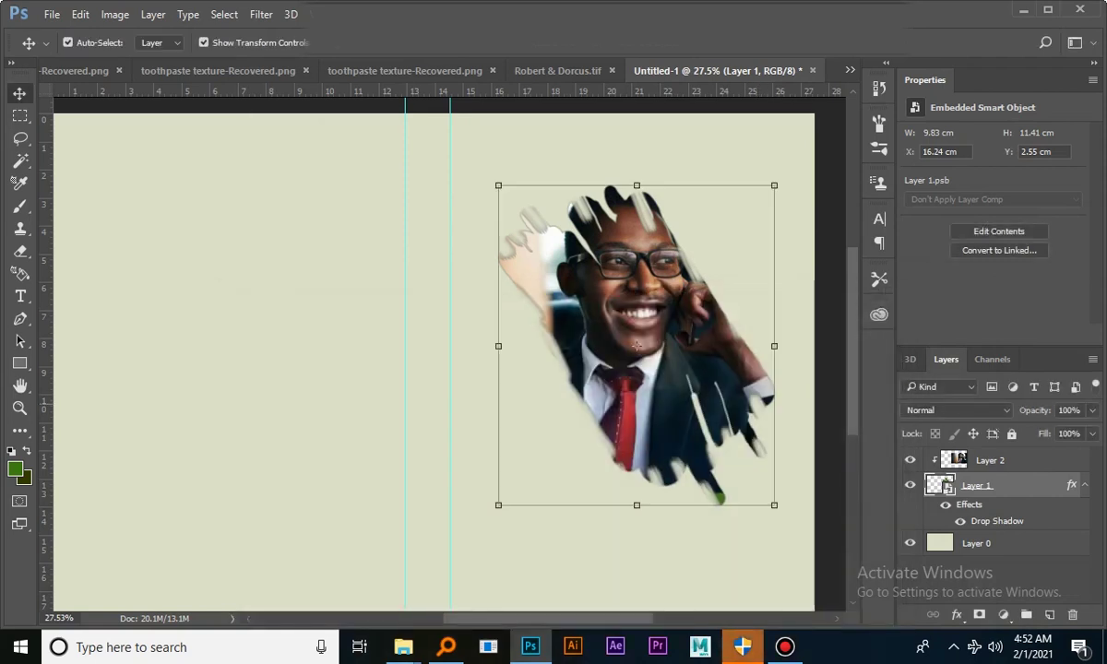
Retype the second name in the red title with only its initial capitalised, and move the title slightly up and right beneath the photo
{"action": "scroll", "coordinate": [554, 279], "scroll_direction": "down", "scroll_amount": 2}
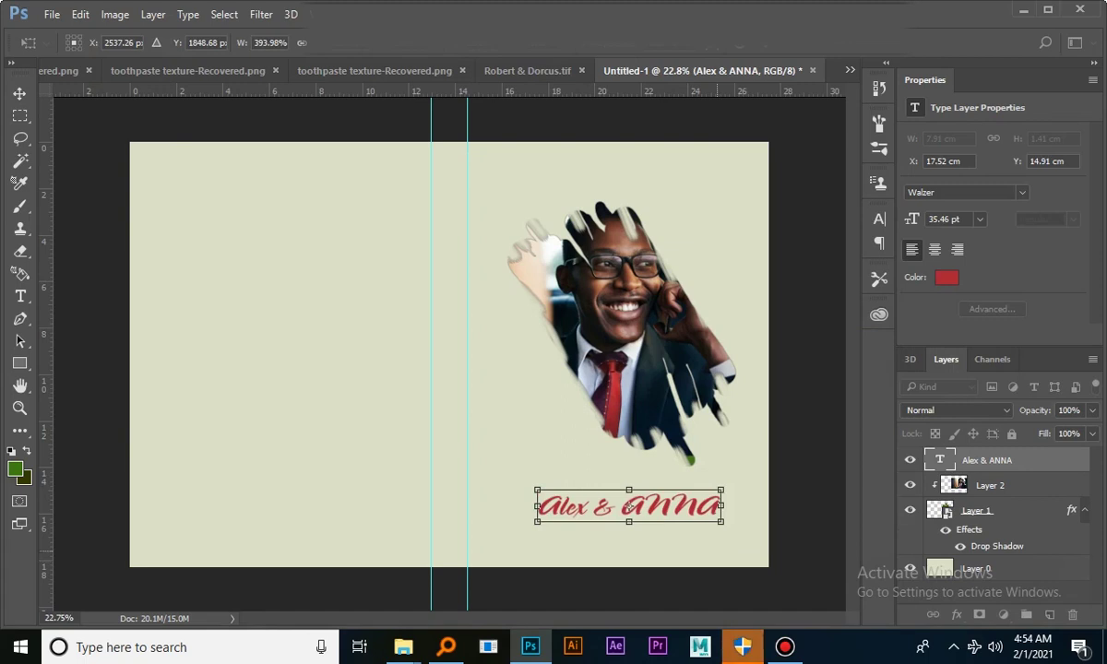
{"action": "key", "text": "Return"}
{"action": "key", "text": "t"}
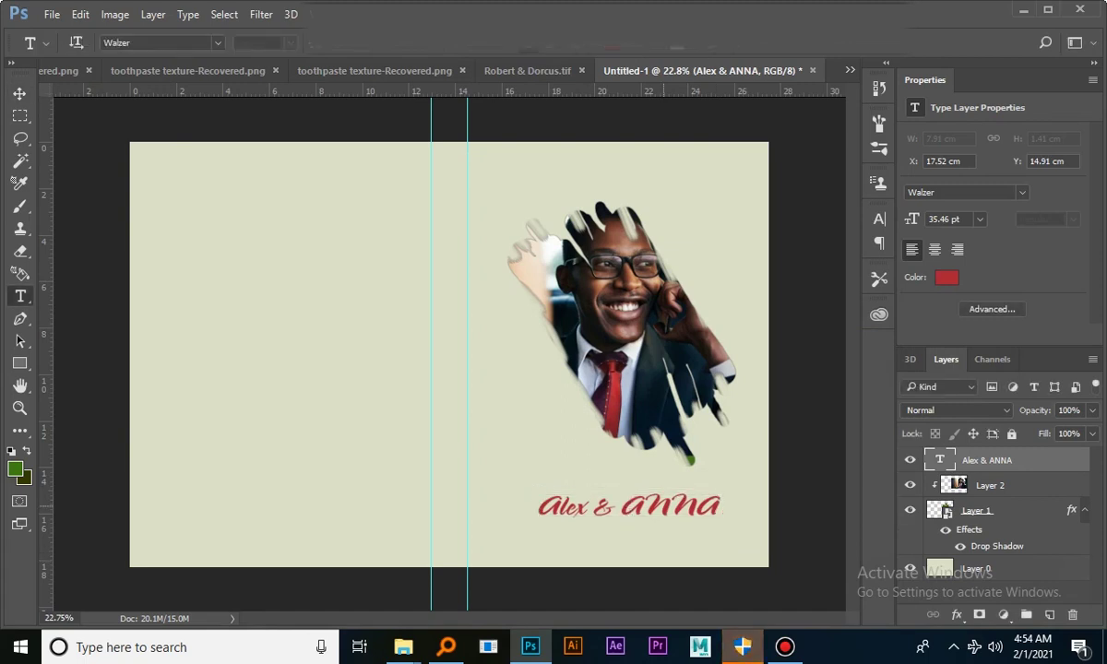
{"action": "left_click_drag", "start_coordinate": [643, 508], "coordinate": [735, 509]}
{"action": "type", "text": "nna"}
{"action": "key", "text": "ctrl+Return"}
{"action": "key", "text": "v"}
{"action": "left_click_drag", "start_coordinate": [612, 506], "coordinate": [622, 495]}
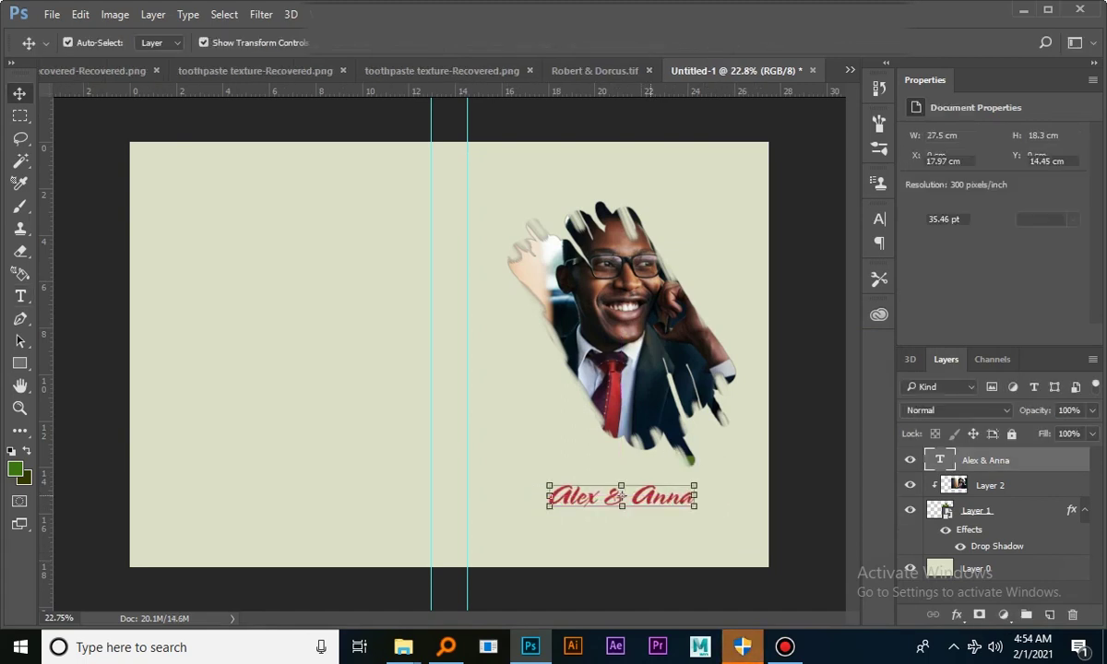
Add the text line 20/jan2021 near the front cover's lower edge, enlarge it and place it directly beneath the red title
{"action": "key", "text": "t"}
{"action": "left_click", "coordinate": [593, 548]}
{"action": "type", "text": "We Got2021"}
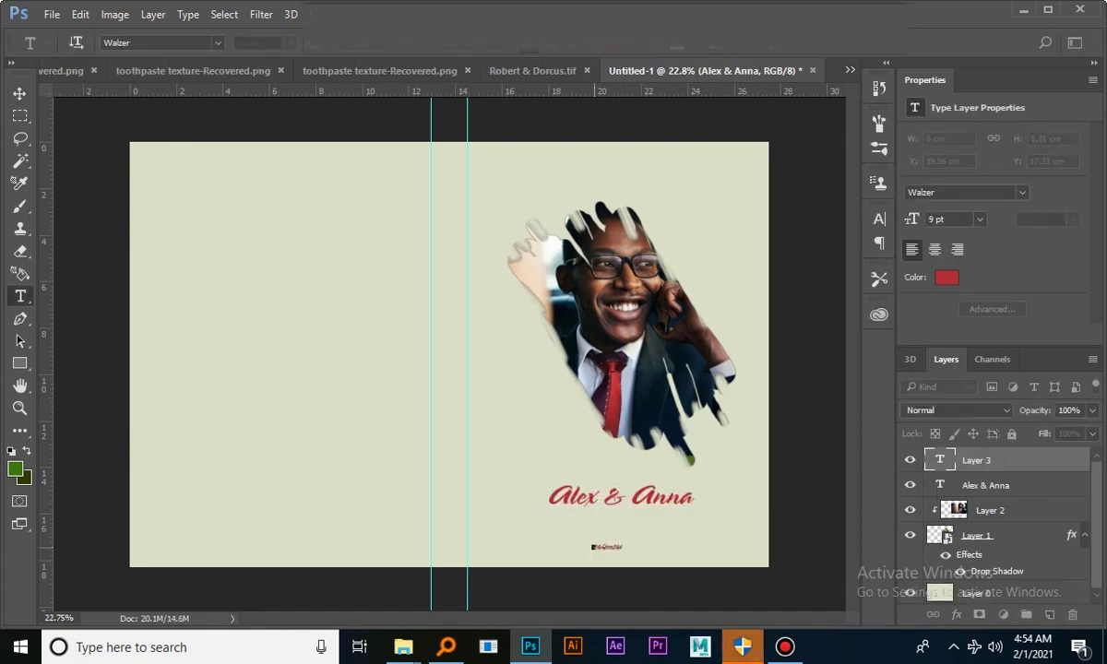
{"action": "left_click", "coordinate": [20, 93]}
{"action": "left_click_drag", "start_coordinate": [627, 544], "coordinate": [684, 524]}
{"action": "key", "text": "Return"}
{"action": "scroll", "coordinate": [684, 524], "scroll_direction": "up", "scroll_amount": 8}
{"action": "scroll", "coordinate": [744, 565], "scroll_direction": "up", "scroll_amount": 4}
{"action": "left_click_drag", "start_coordinate": [554, 552], "coordinate": [495, 488]}
Change the date line's font to Antique Olive and scale the text to about 14.15 pt
{"action": "left_click", "coordinate": [934, 192]}
{"action": "type", "text": "a"}
{"action": "left_click", "coordinate": [1022, 191]}
{"action": "type", "text": "a"}
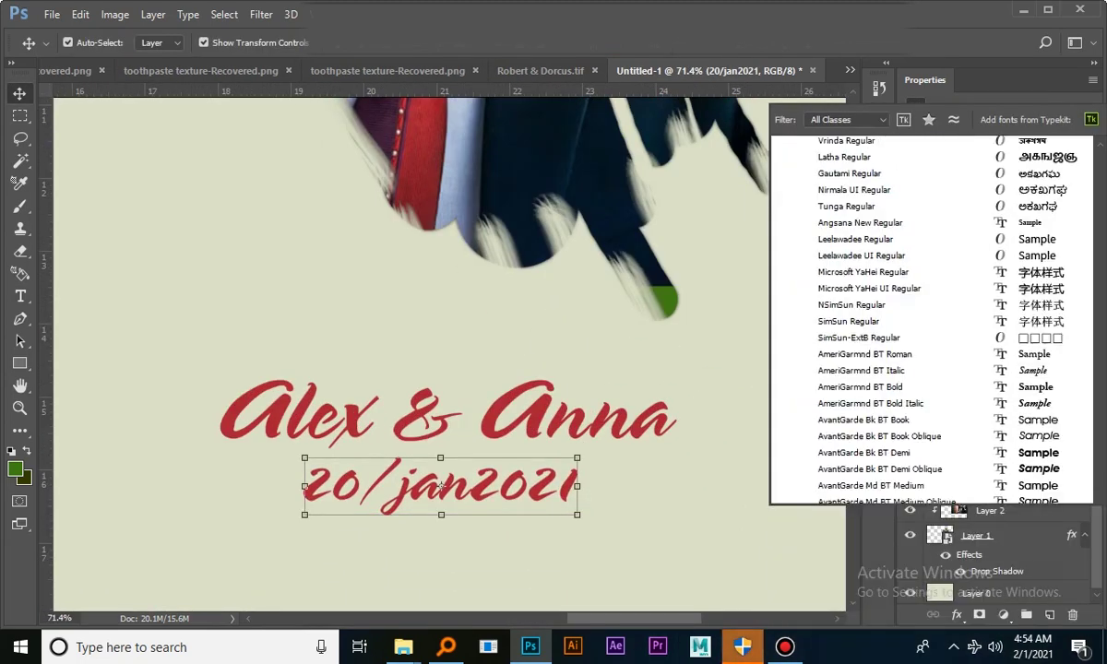
{"action": "key", "text": "Return"}
{"action": "left_click", "coordinate": [1023, 192]}
{"action": "left_click", "coordinate": [843, 438]}
{"action": "left_click_drag", "start_coordinate": [484, 476], "coordinate": [477, 479]}
{"action": "left_click_drag", "start_coordinate": [656, 445], "coordinate": [504, 470]}
{"action": "key", "text": "Return"}
Correct the date line to read 20/Jan/2021 and centre it beneath the red title
{"action": "left_click_drag", "start_coordinate": [406, 490], "coordinate": [372, 489]}
{"action": "left_click", "coordinate": [19, 296]}
{"action": "left_click", "coordinate": [433, 489]}
{"action": "type", "text": "/J"}
{"action": "left_click", "coordinate": [20, 93]}
{"action": "left_click_drag", "start_coordinate": [475, 486], "coordinate": [482, 485]}
Set the date line's text colour to black (#000000)
{"action": "left_click", "coordinate": [947, 278]}
{"action": "left_click", "coordinate": [733, 399]}
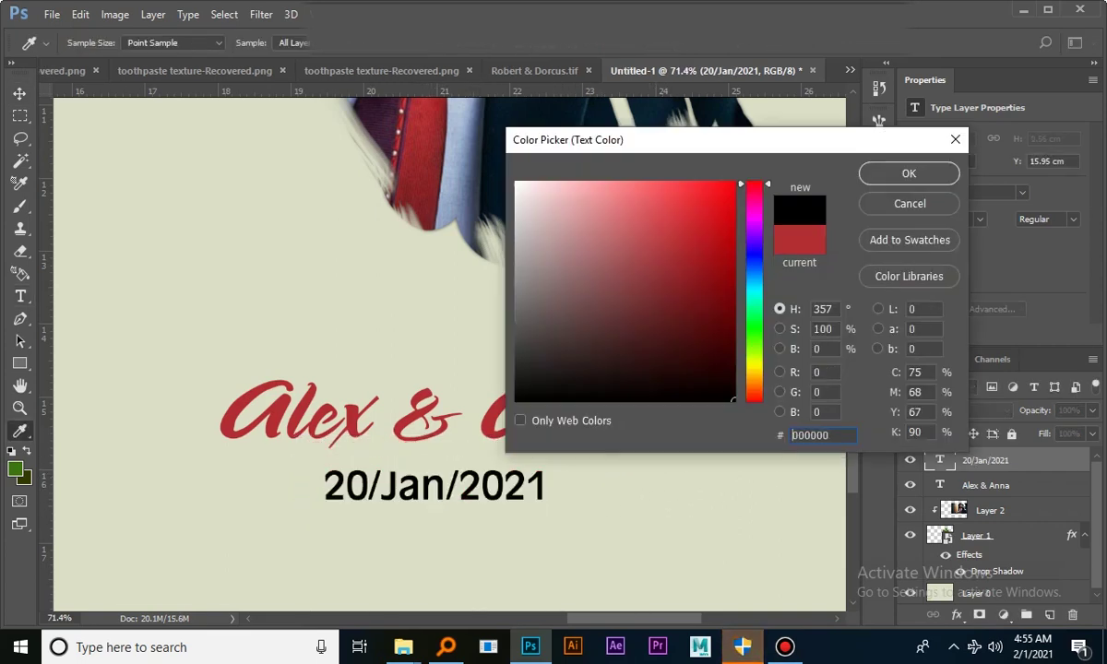
{"action": "left_click", "coordinate": [909, 172]}
{"action": "scroll", "coordinate": [509, 479], "scroll_direction": "down", "scroll_amount": 9}
{"action": "left_click", "coordinate": [787, 500]}
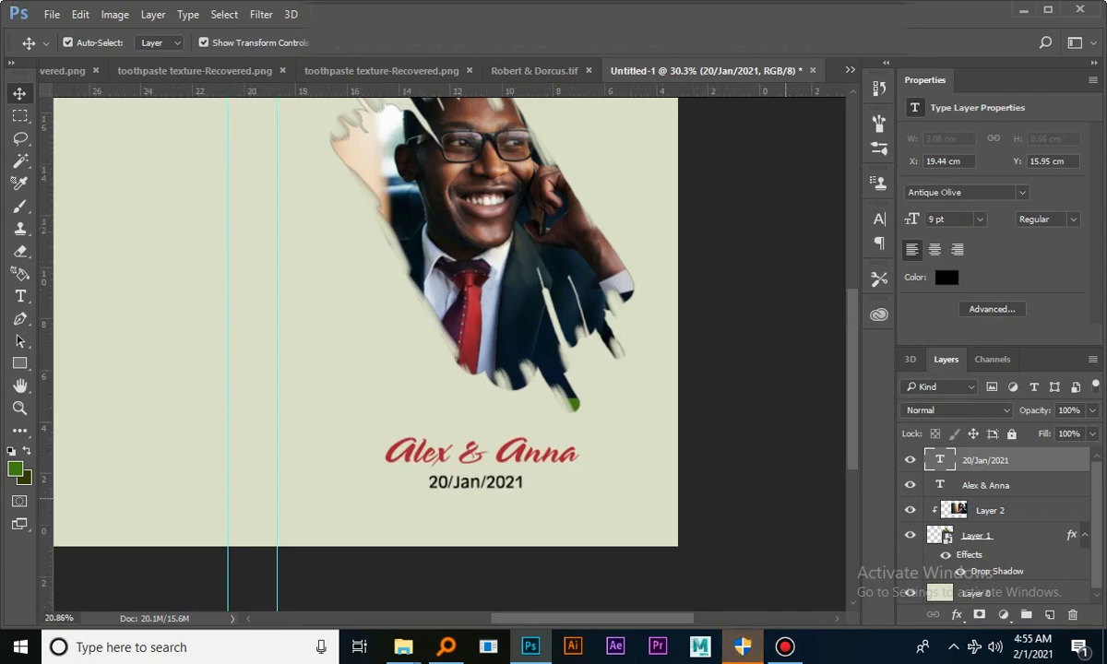
{"action": "scroll", "coordinate": [787, 500], "scroll_direction": "down", "scroll_amount": 4}
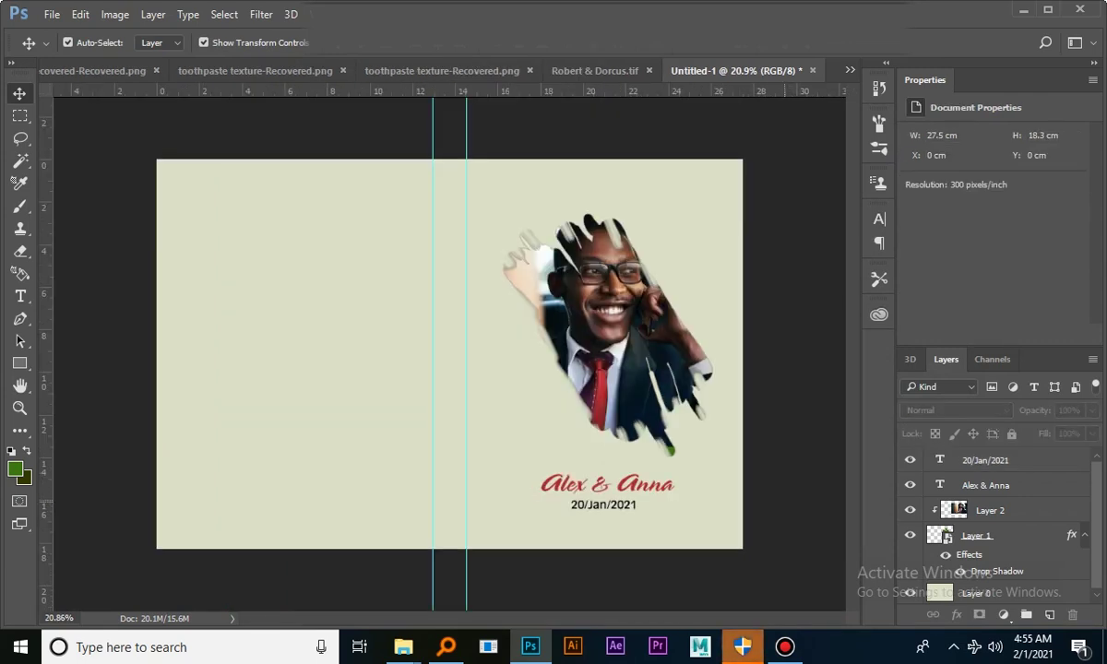
{"action": "left_click", "coordinate": [608, 485]}
{"action": "left_click_drag", "start_coordinate": [608, 483], "coordinate": [543, 458]}
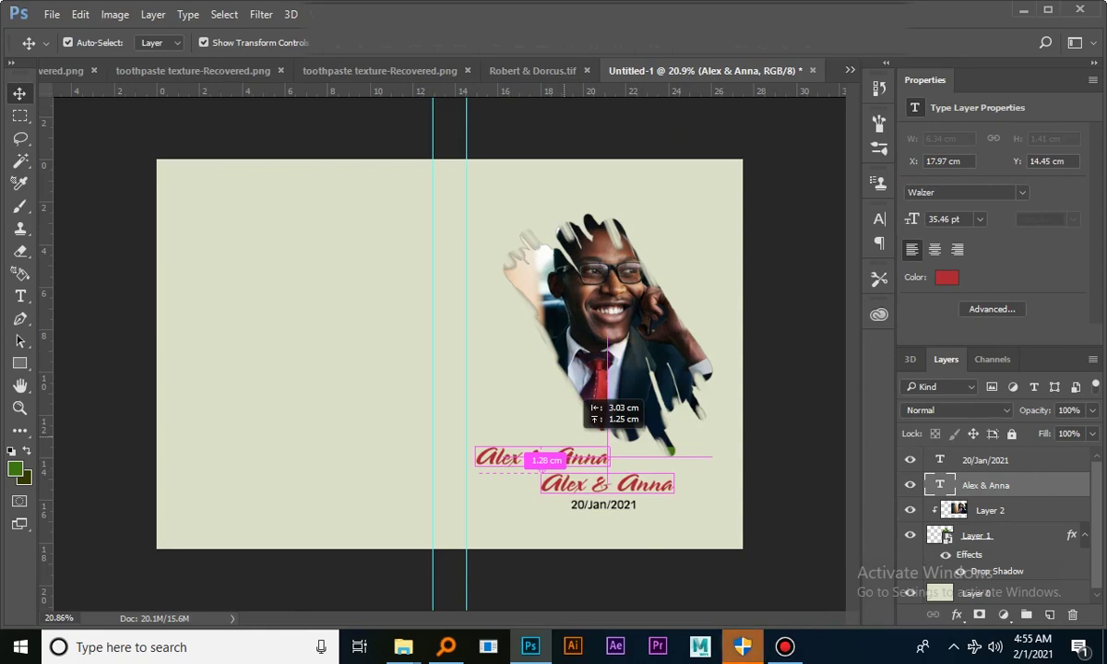
{"action": "left_click_drag", "start_coordinate": [564, 441], "coordinate": [417, 330]}
{"action": "key", "text": "ctrl+z"}
{"action": "left_click_drag", "start_coordinate": [607, 485], "coordinate": [607, 484]}
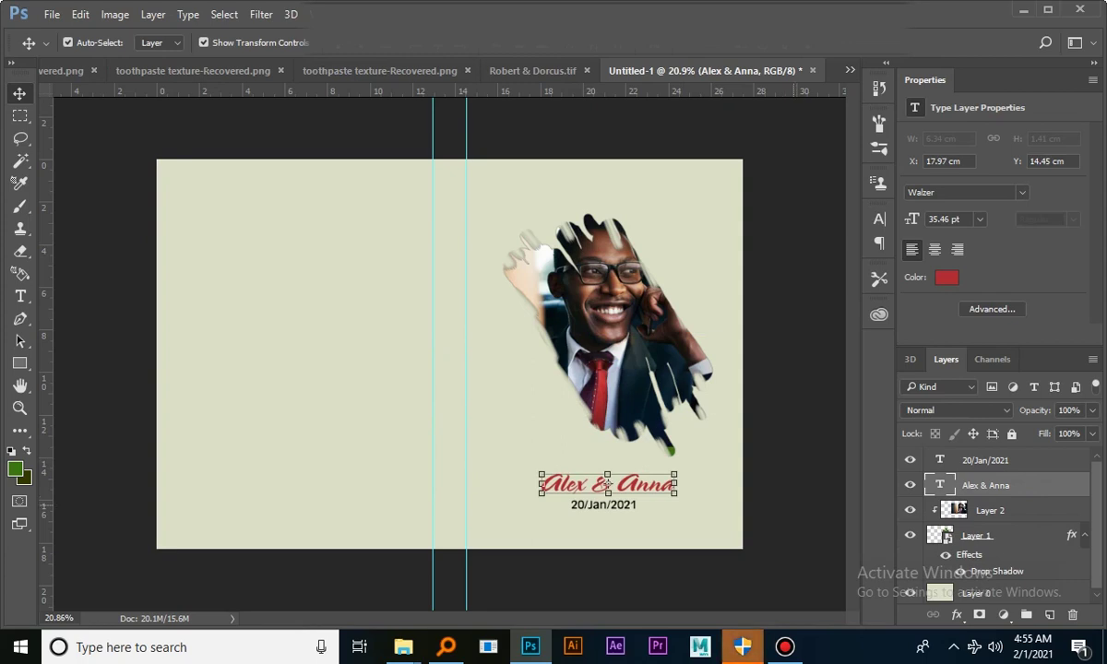
Place a copy of the red title, rotated 90° clockwise, between the spine guides at about X 13.04 cm, Y 2.04 cm
{"action": "left_click_drag", "start_coordinate": [607, 485], "coordinate": [400, 344], "text": "alt"}
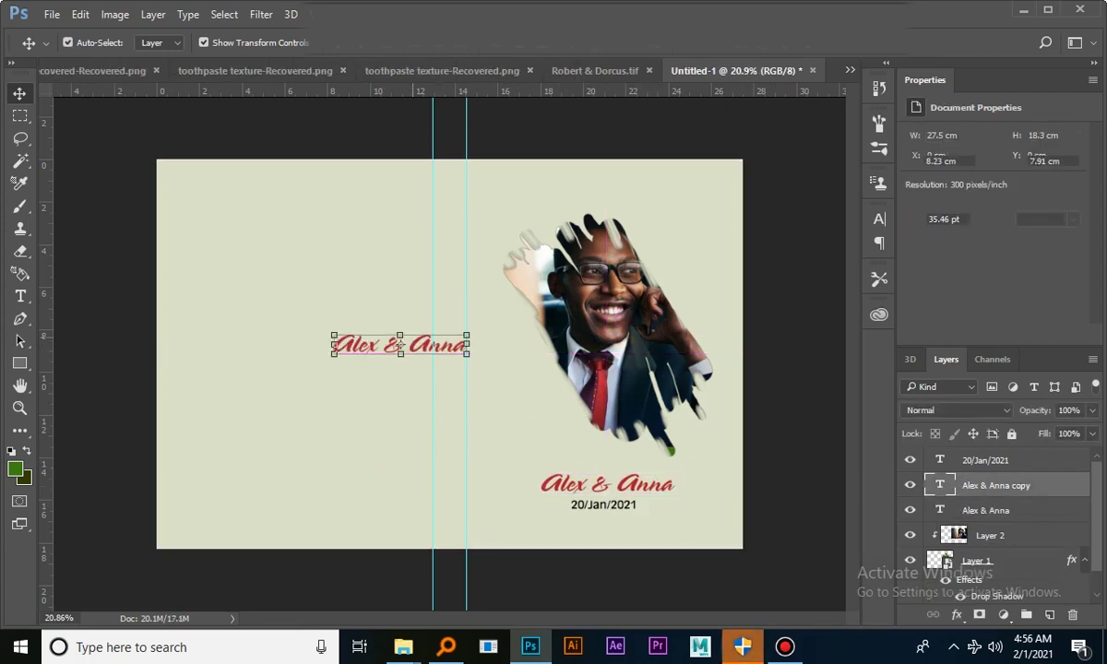
{"action": "key", "text": "ctrl+t"}
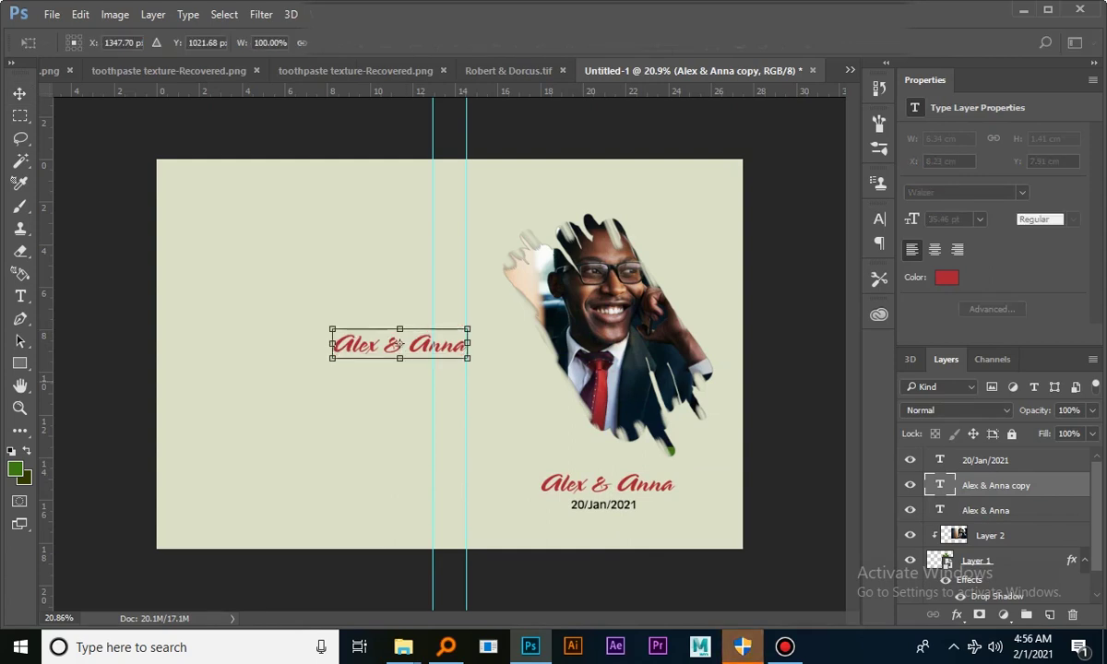
{"action": "key", "text": "Return"}
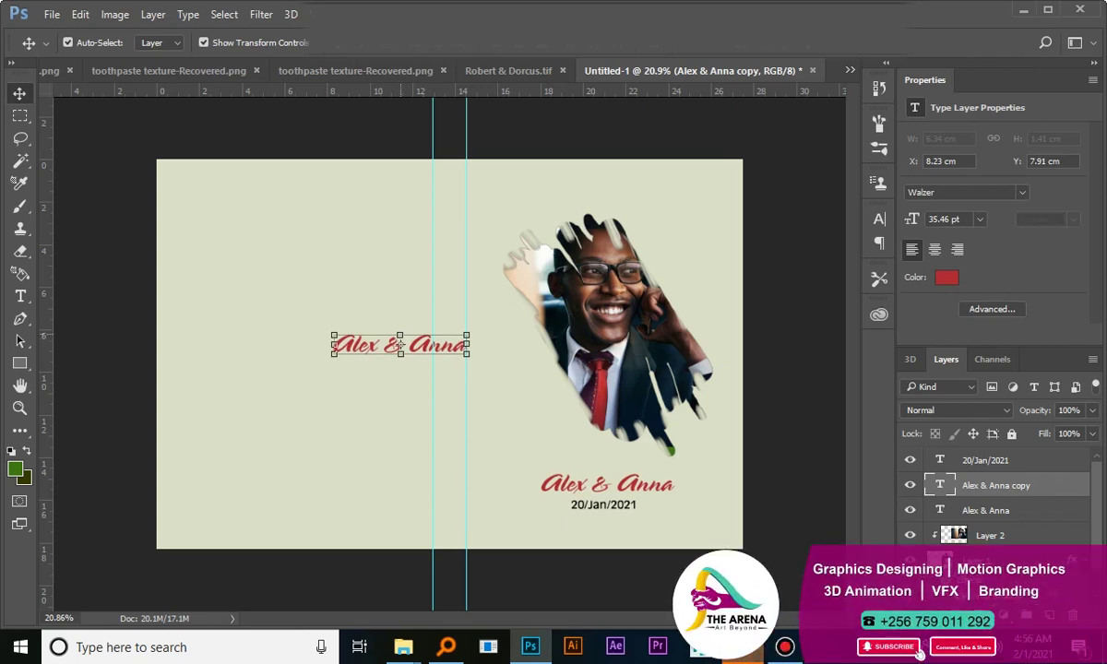
{"action": "key", "text": "ctrl+t"}
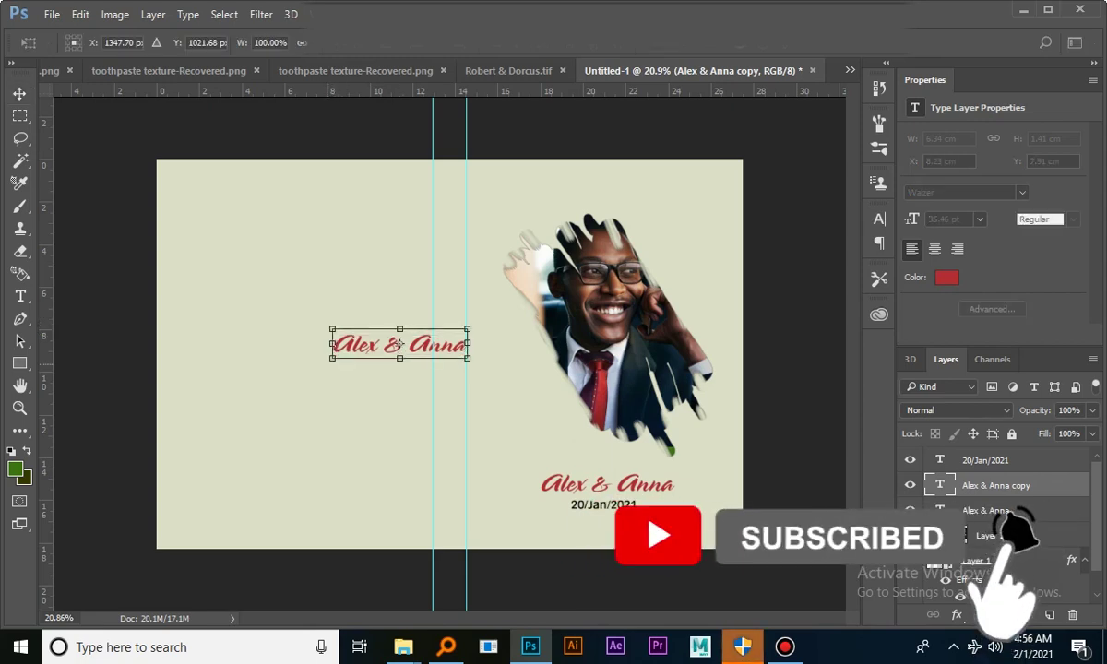
{"action": "right_click", "coordinate": [400, 344]}
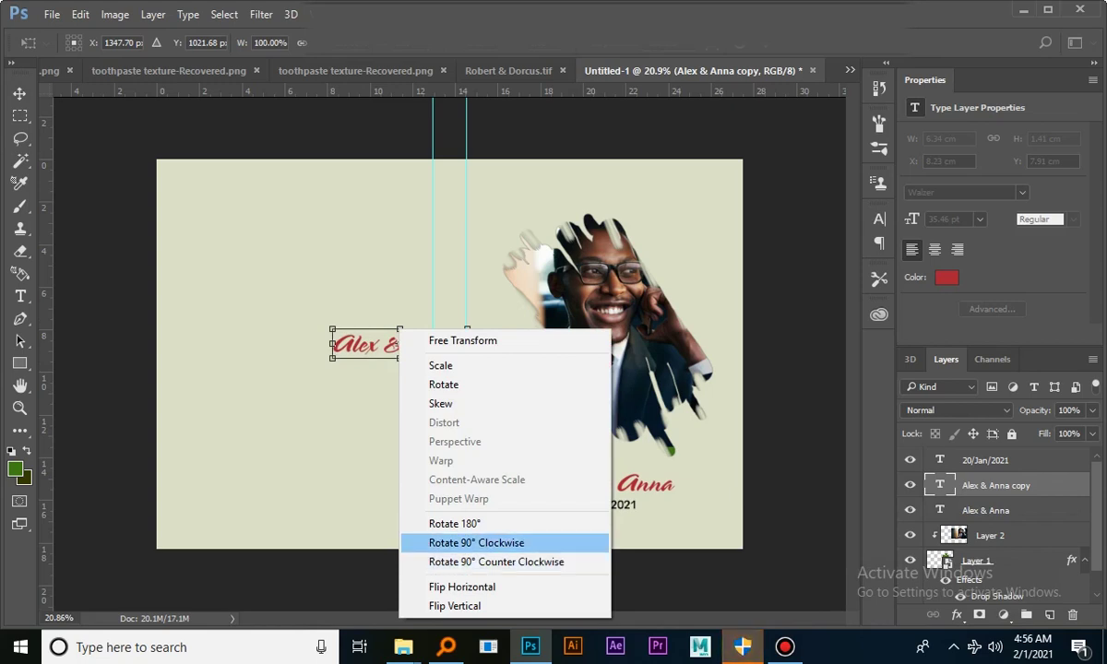
{"action": "left_click", "coordinate": [477, 542]}
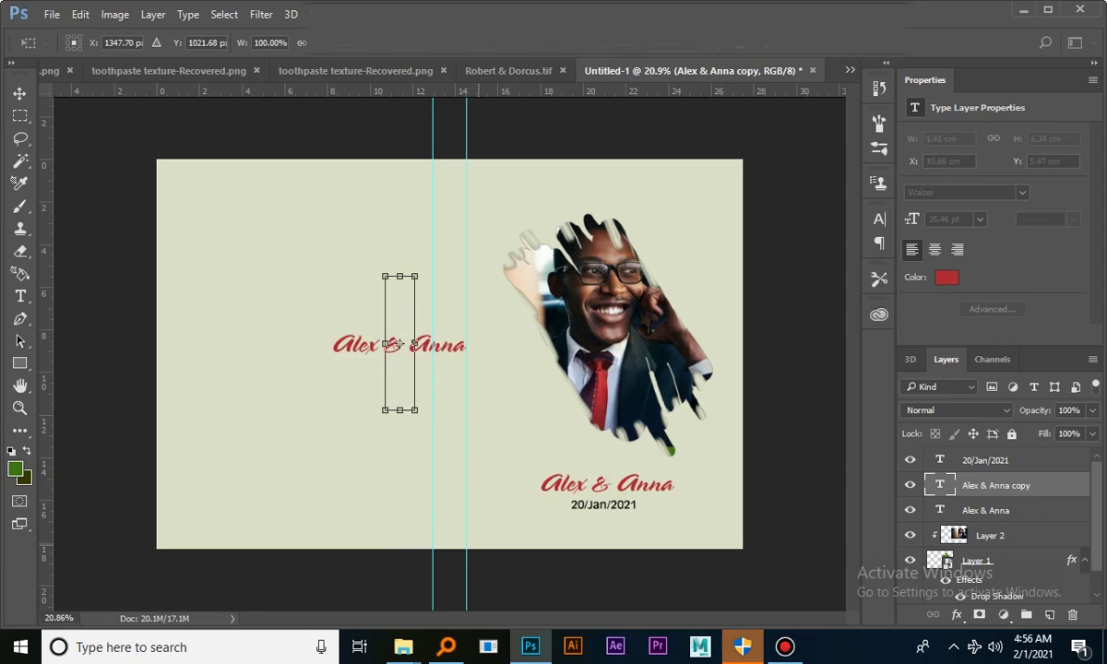
{"action": "key", "text": "Return"}
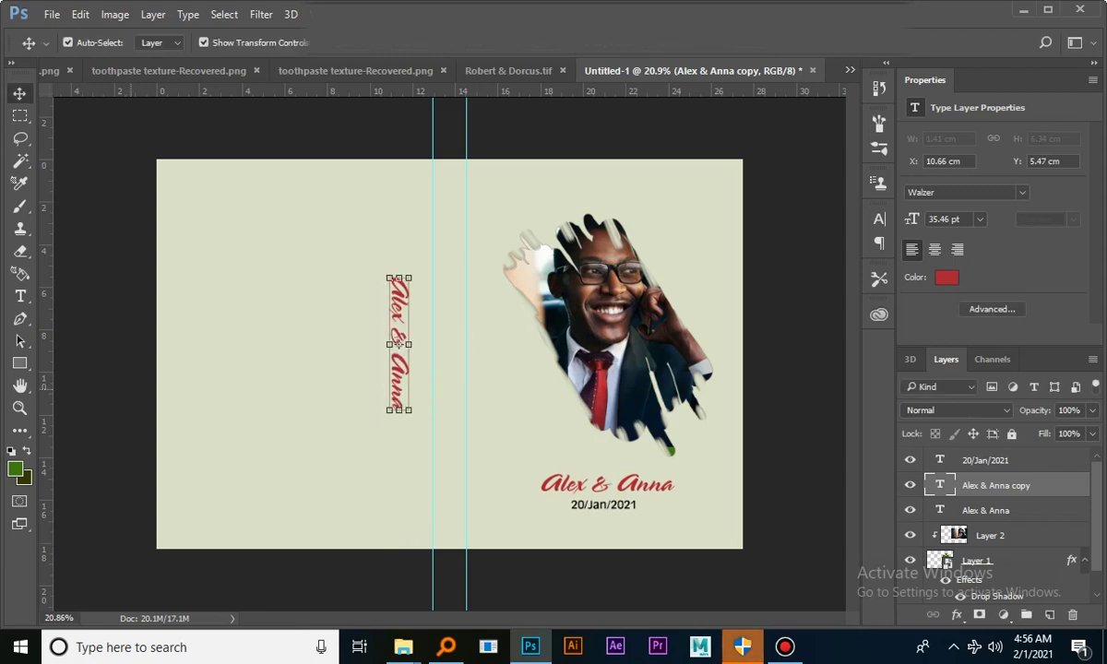
{"action": "left_click", "coordinate": [443, 390]}
{"action": "left_click_drag", "start_coordinate": [397, 341], "coordinate": [449, 270]}
Place a copy of the date line, rotated 90° clockwise, between the spine guides near the spine's lower end
{"action": "left_click", "coordinate": [621, 505]}
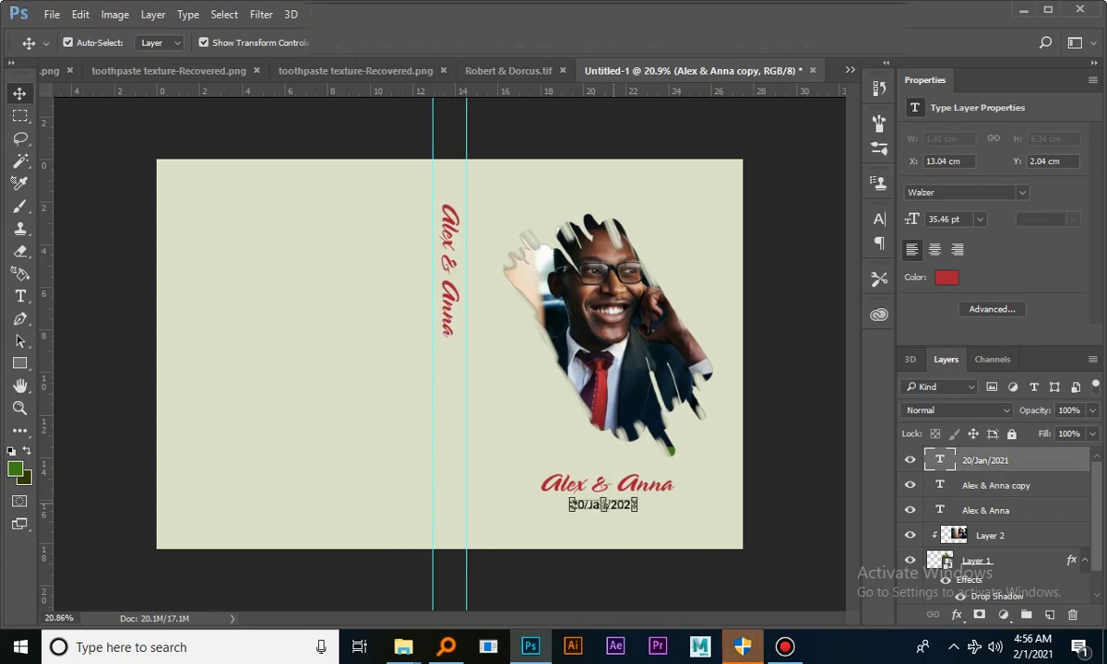
{"action": "key", "text": "ctrl"}
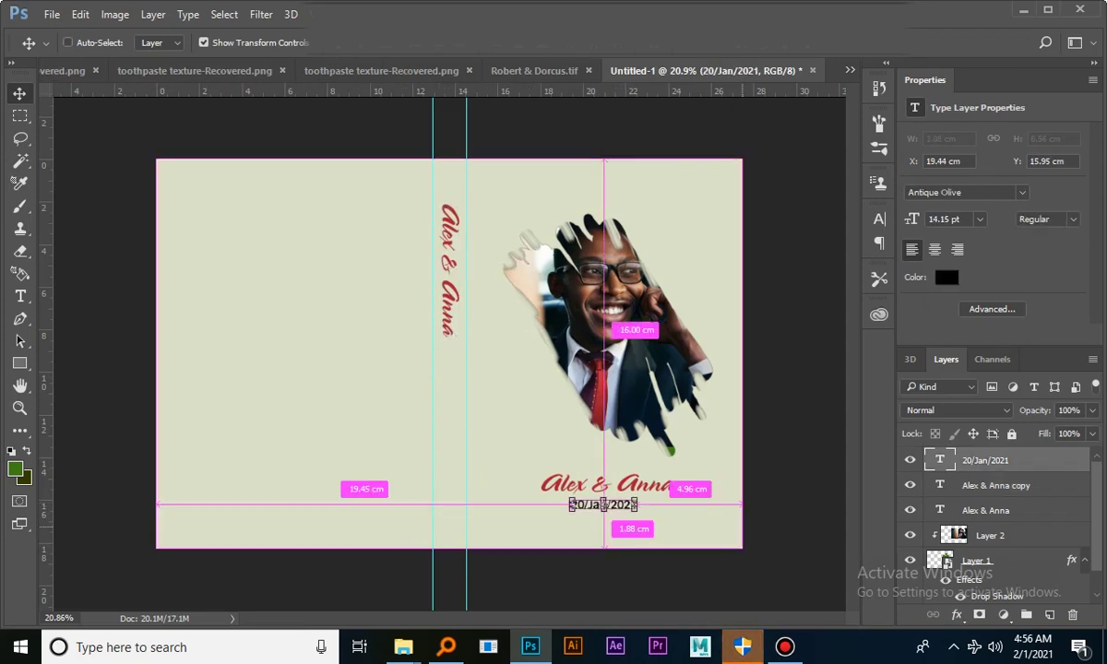
{"action": "key", "text": "ctrl+j"}
{"action": "left_click_drag", "start_coordinate": [602, 504], "coordinate": [373, 480]}
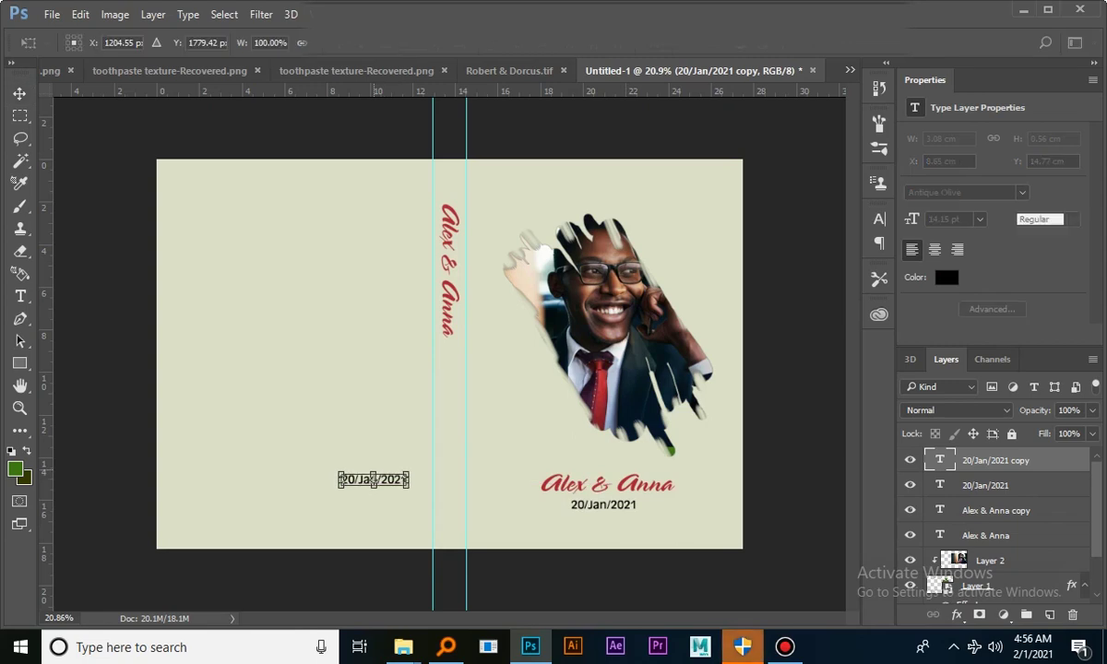
{"action": "right_click", "coordinate": [373, 478]}
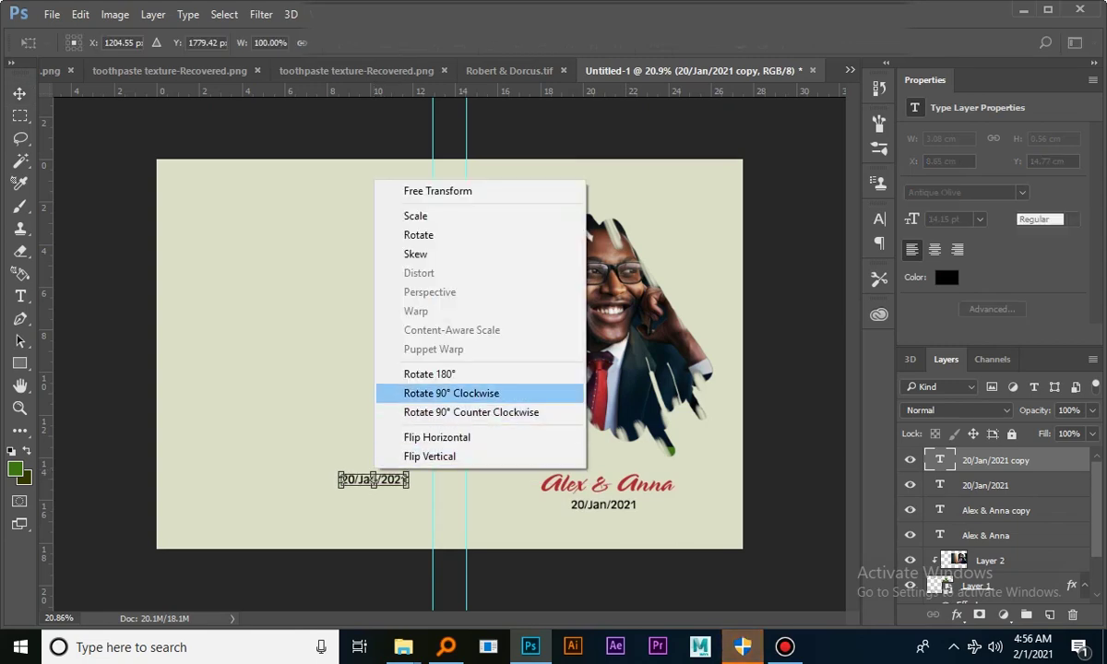
{"action": "key", "text": "Return"}
{"action": "key", "text": "Return"}
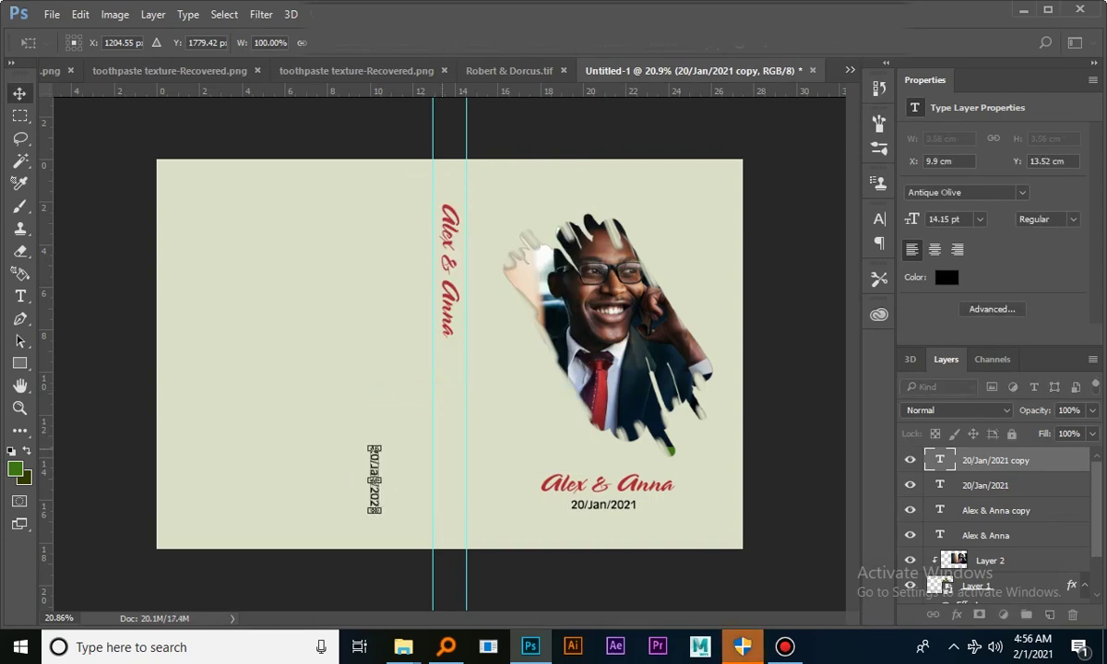
{"action": "left_click", "coordinate": [391, 499]}
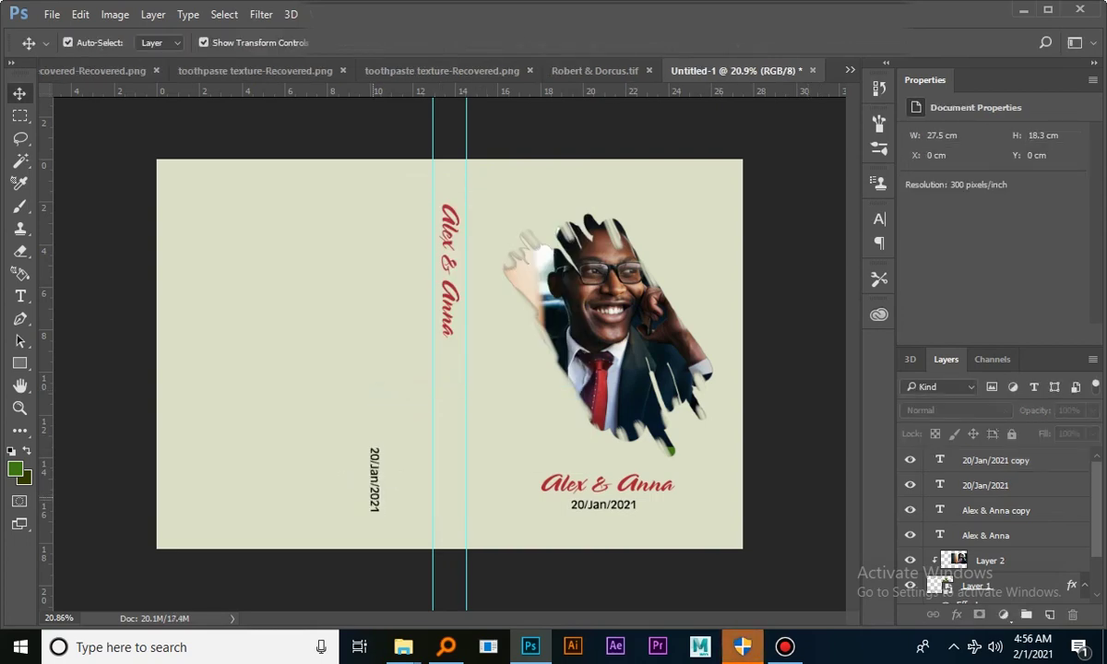
{"action": "left_click_drag", "start_coordinate": [374, 457], "coordinate": [412, 456]}
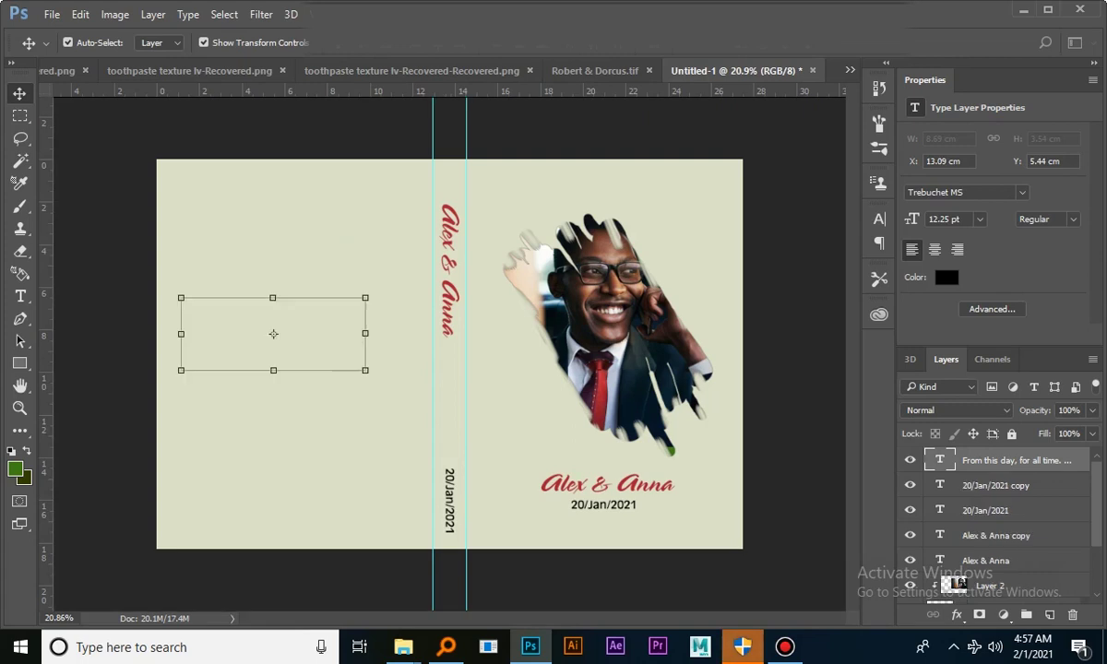
Add the six-line verse starting "From this day, for all time." to the back cover and place a copy of the red title above it
{"action": "type", "text": "From this day, for all time. I am yours, and you are mine. A promise of love, I offer to you. I will be faithful and kind, All our days through. From this day on, Our life will start I'll love you forever, with all my heart."}
{"action": "left_click_drag", "start_coordinate": [248, 286], "coordinate": [266, 261]}
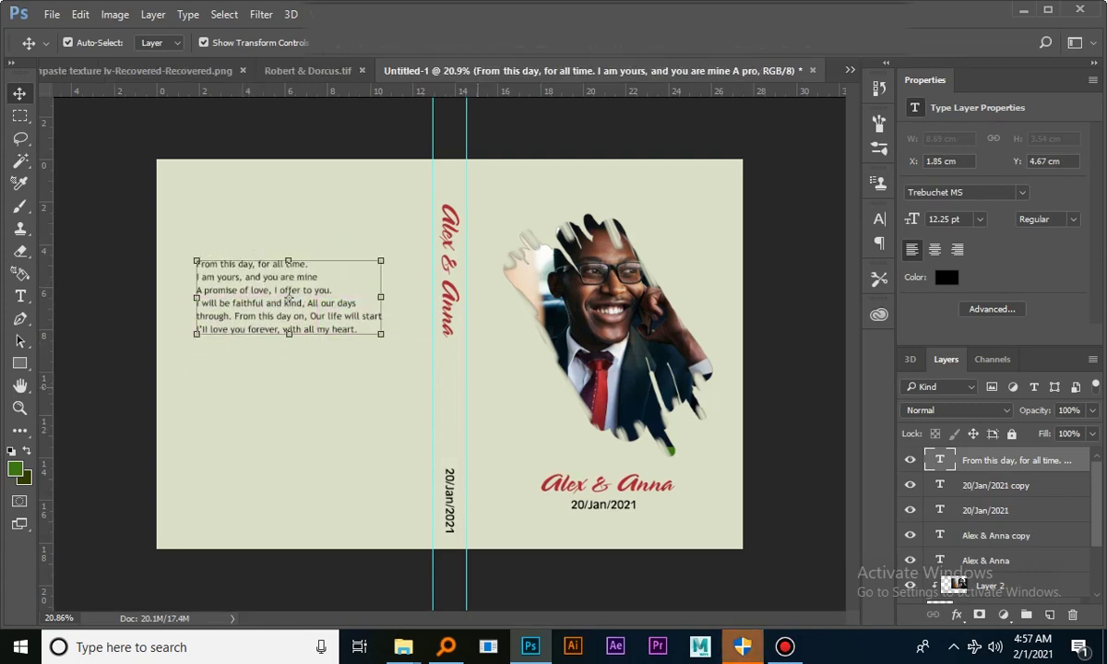
{"action": "left_click", "coordinate": [608, 484]}
{"action": "left_click_drag", "start_coordinate": [607, 483], "coordinate": [262, 236]}
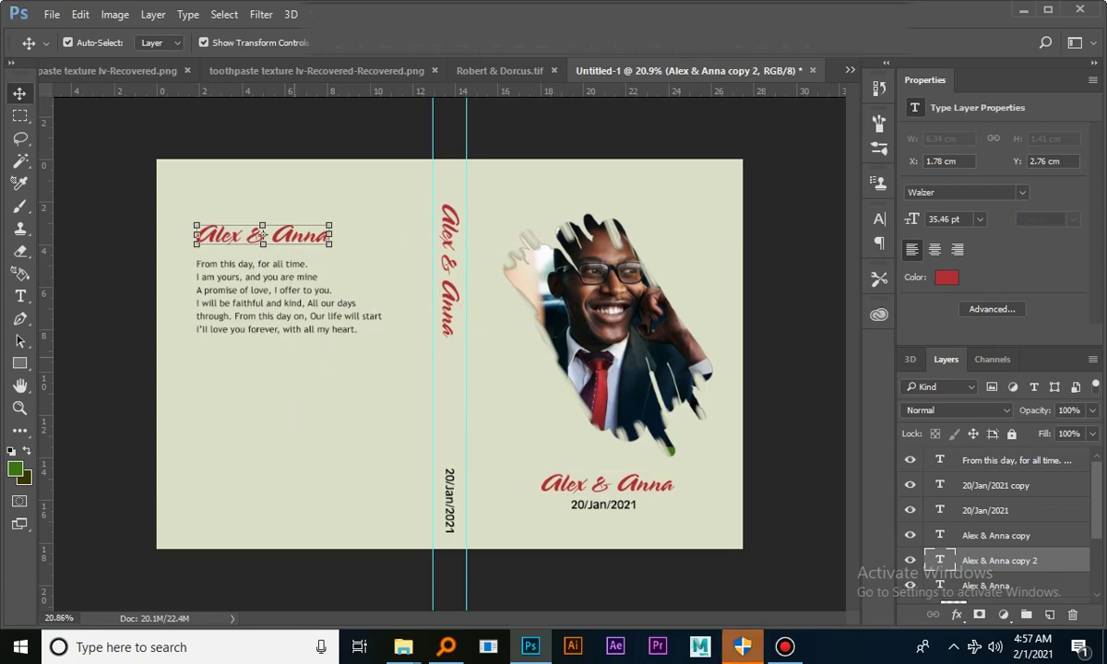
{"action": "left_click", "coordinate": [583, 163]}
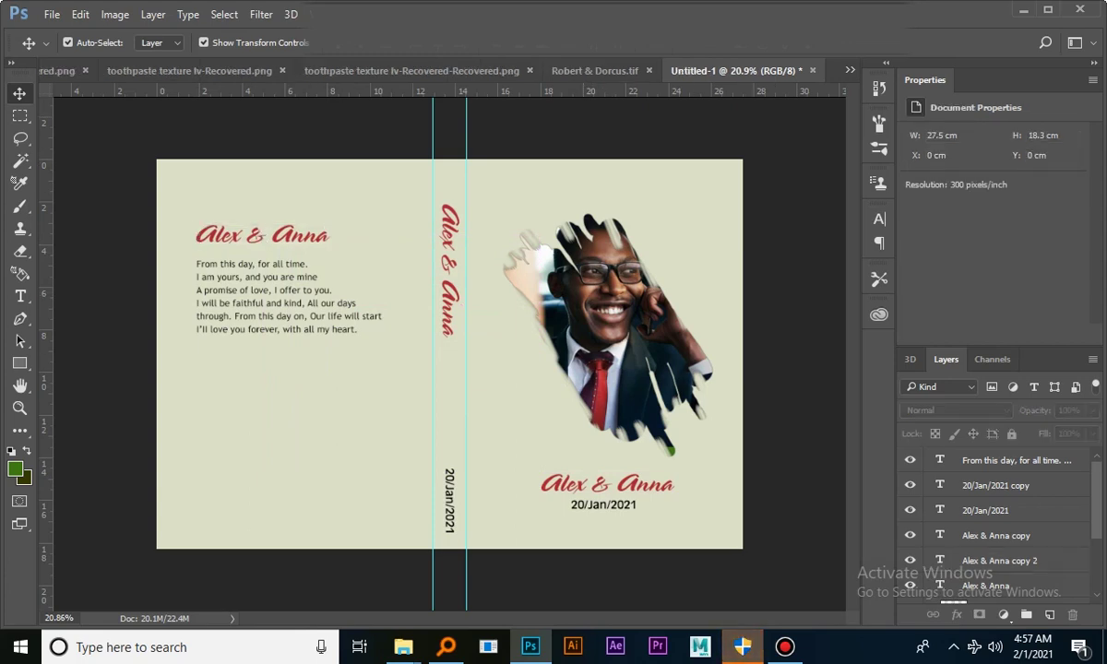
Convert the photo and brush-stroke shape layers into one smart object and place a copy of it at the back cover's lower part
{"action": "left_click", "coordinate": [621, 340]}
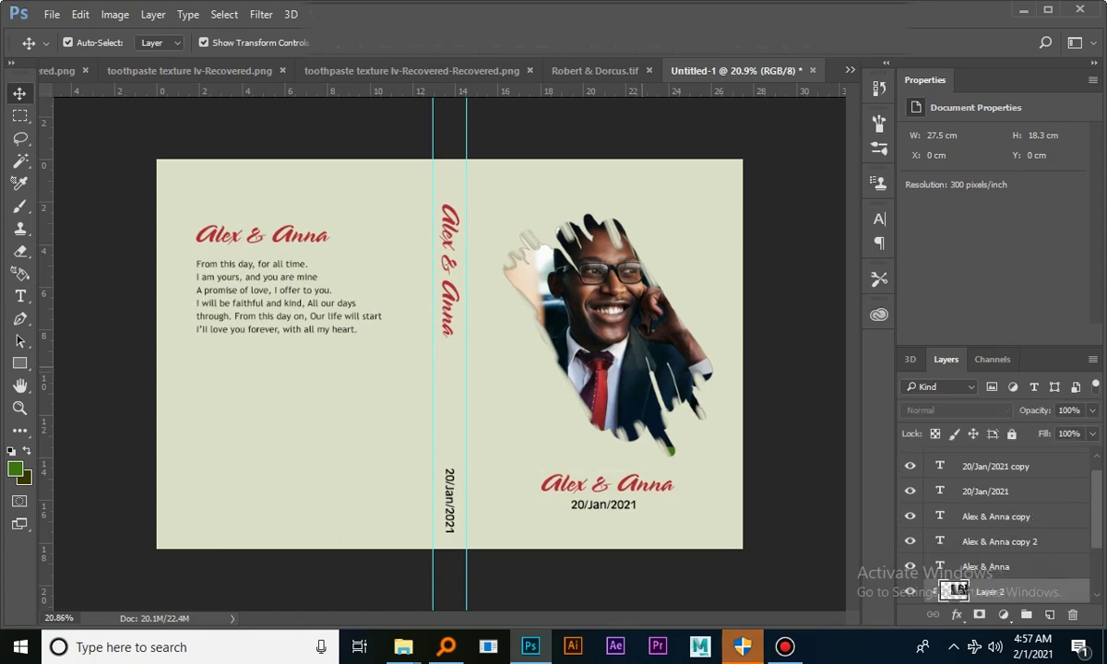
{"action": "scroll", "coordinate": [992, 535], "scroll_direction": "down", "scroll_amount": 3}
{"action": "left_click", "coordinate": [1001, 542], "text": "ctrl"}
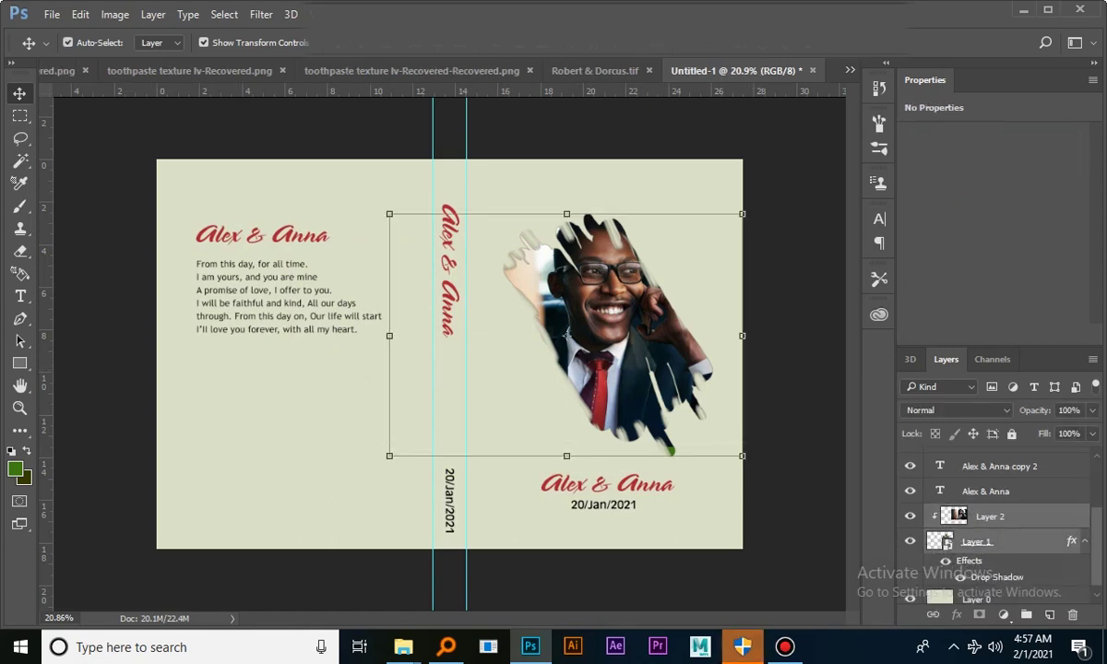
{"action": "right_click", "coordinate": [978, 542]}
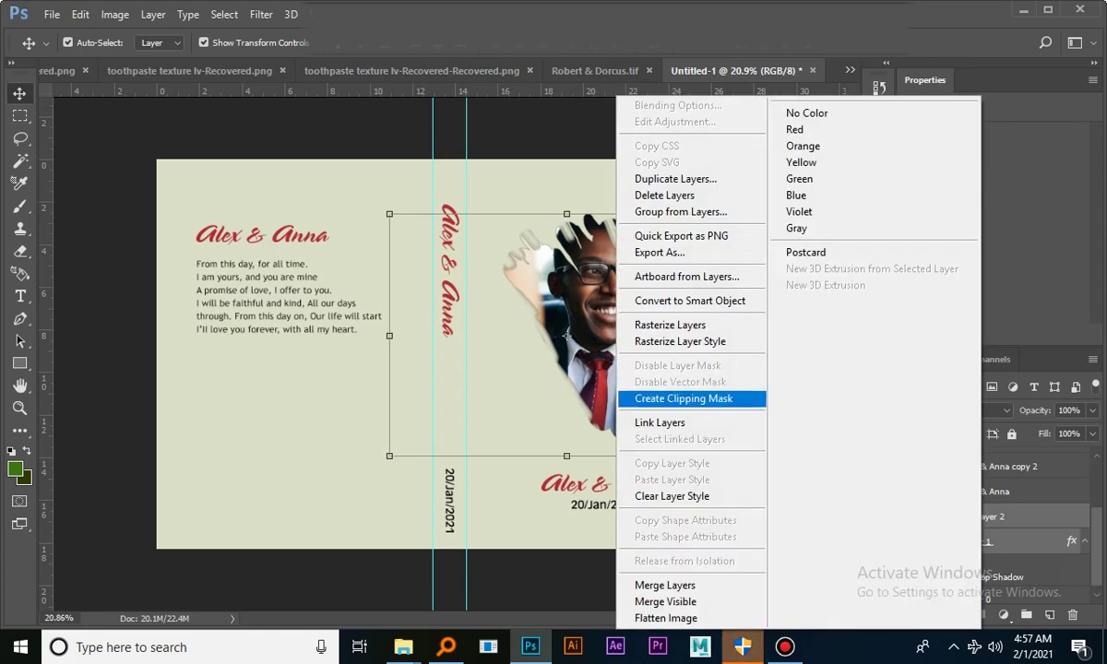
{"action": "left_click", "coordinate": [690, 301]}
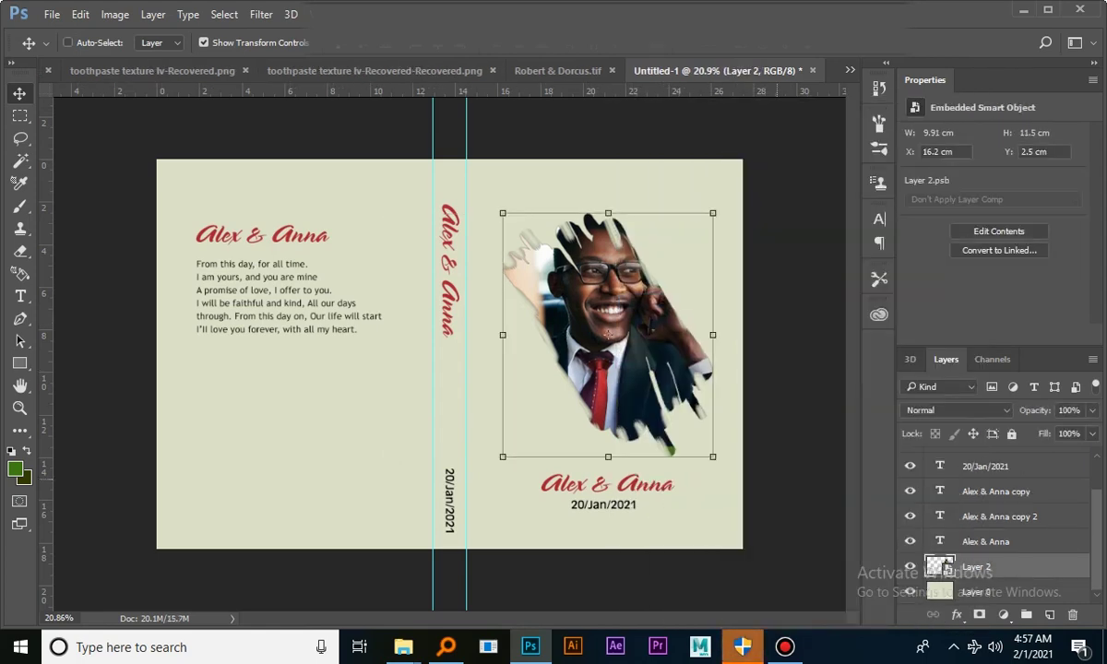
{"action": "key", "text": "ctrl+j"}
{"action": "left_click_drag", "start_coordinate": [608, 334], "coordinate": [289, 455]}
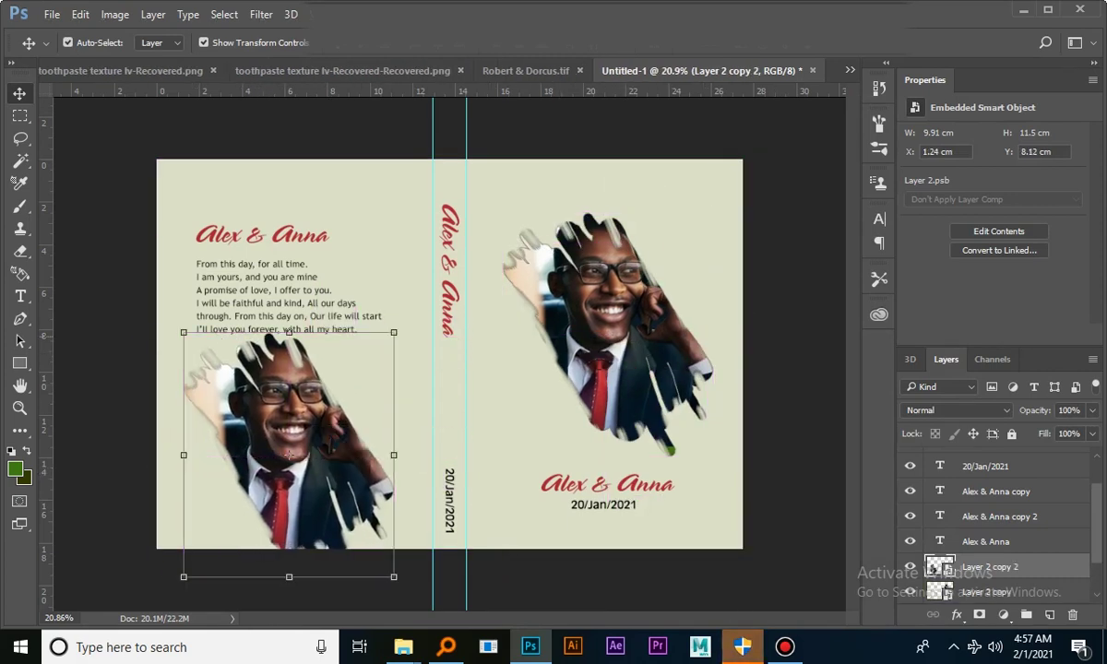
{"action": "key", "text": "ctrl+t"}
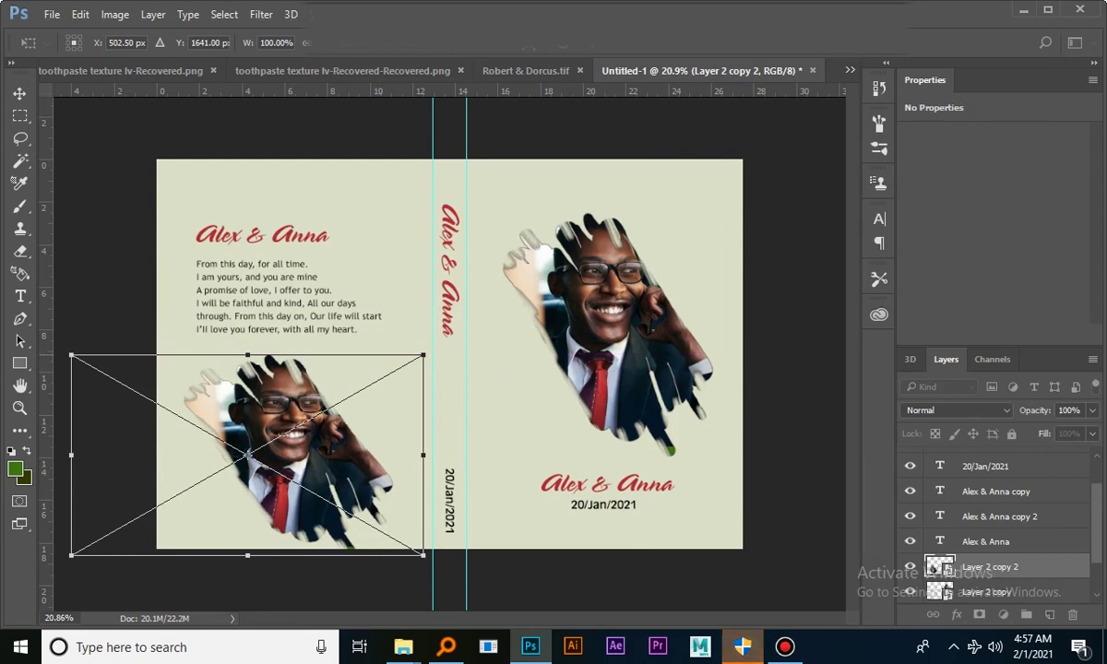
{"action": "left_click_drag", "start_coordinate": [423, 355], "coordinate": [382, 378]}
{"action": "key", "text": "Return"}
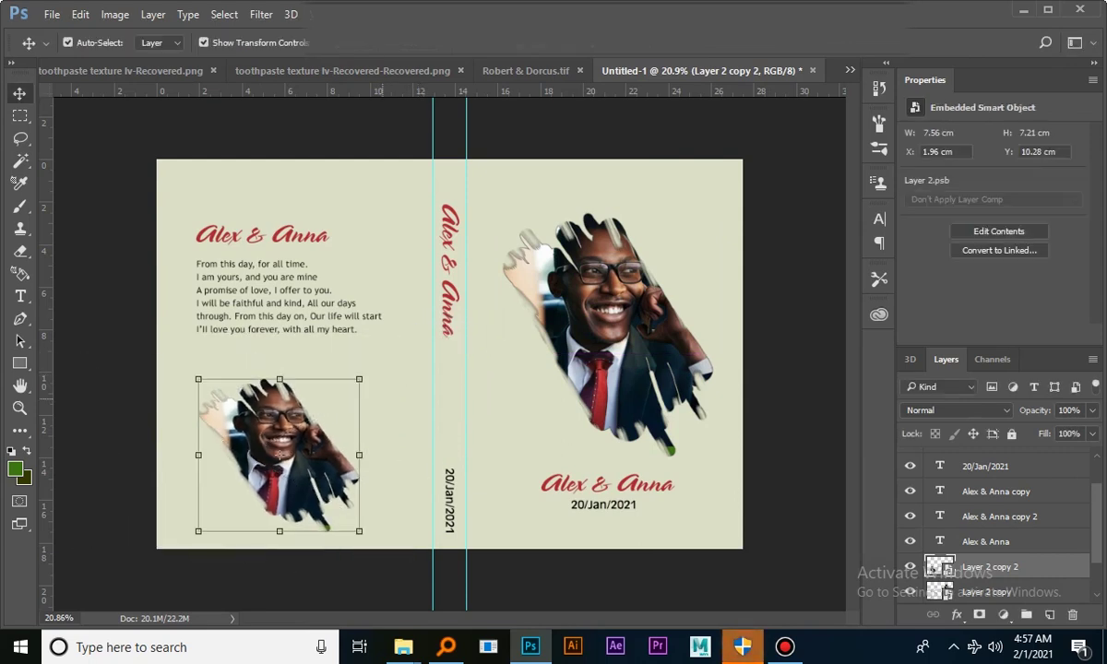
{"action": "key", "text": "ctrl+z"}
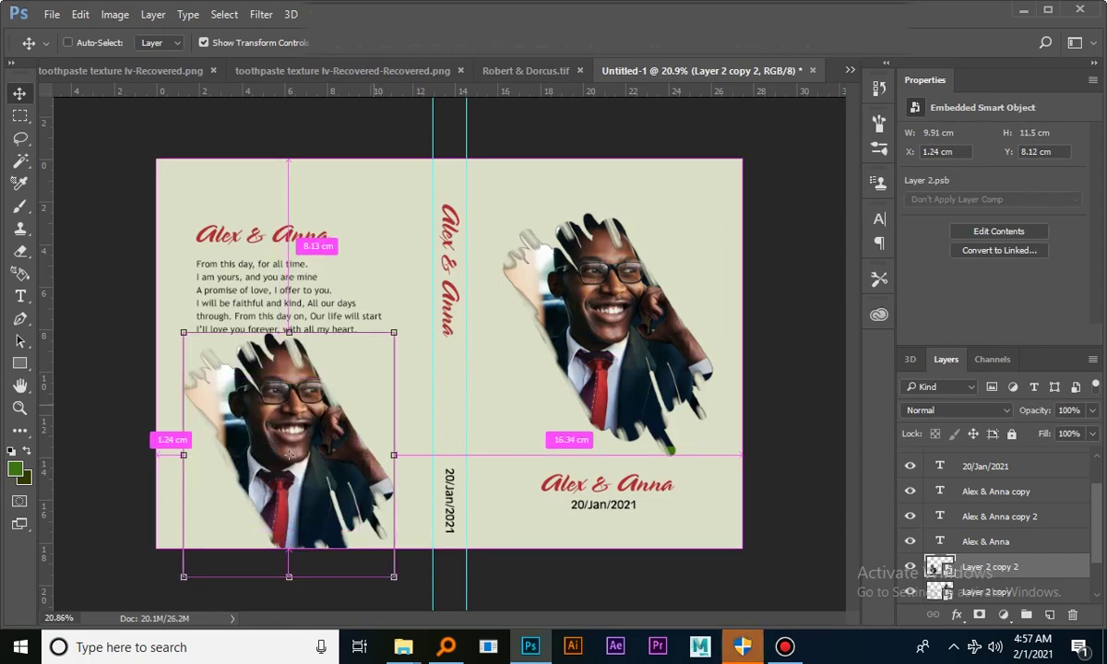
Scale the back cover's photo copy down proportionally about its centre to about 6.08 × 7.04 cm, clear of the verse
{"action": "key", "text": "ctrl+t"}
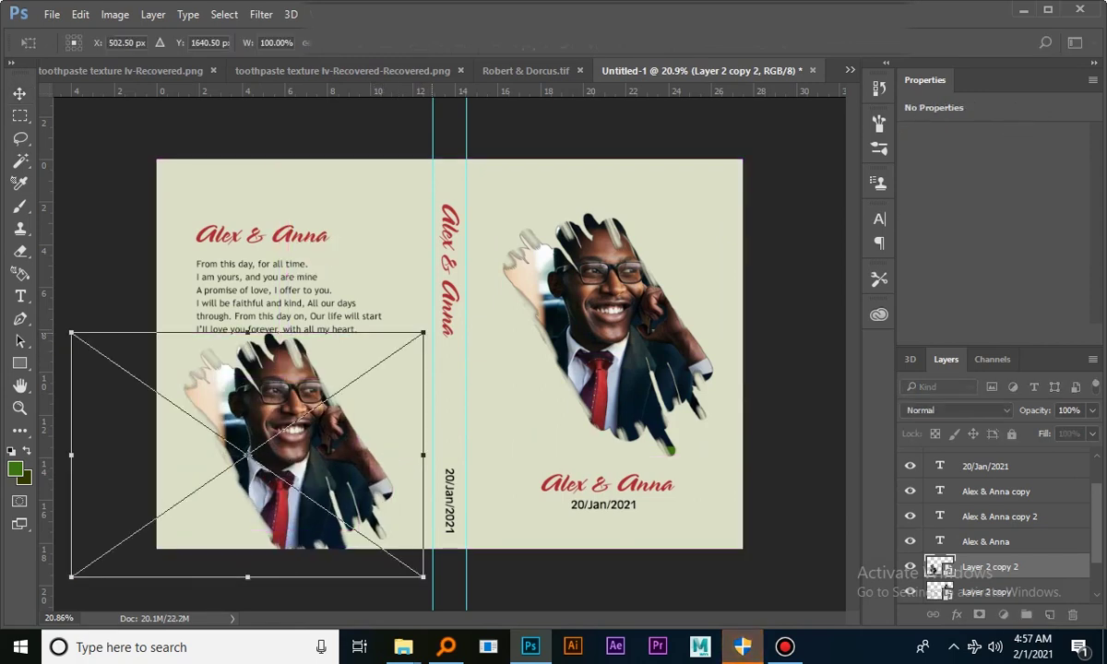
{"action": "left_click_drag", "start_coordinate": [423, 332], "coordinate": [356, 379]}
{"action": "key", "text": "Return"}
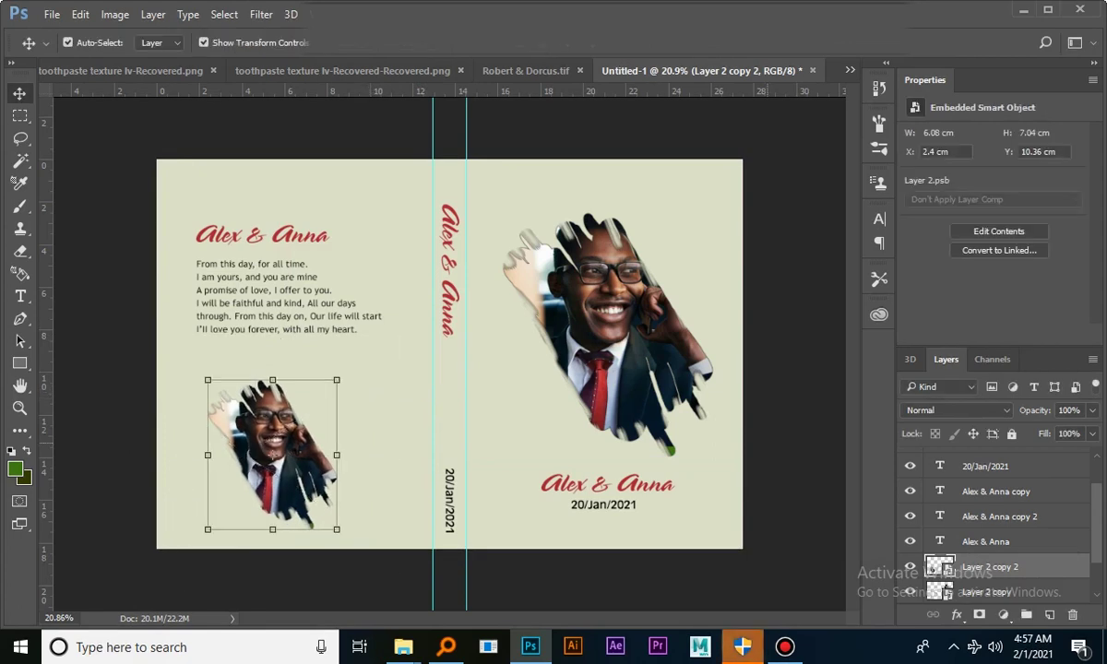
Bring the original car photo into the cover as a new layer and enlarge it to about 36.46 × 24.28 cm, covering the whole canvas
{"action": "left_click", "coordinate": [526, 70]}
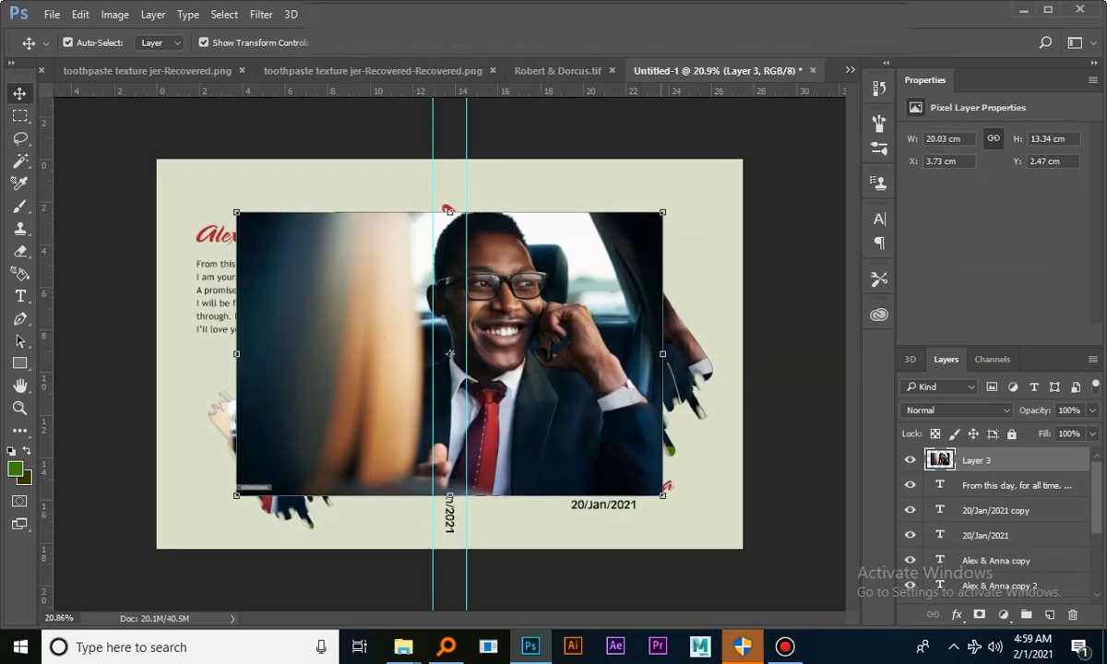
{"action": "left_click_drag", "start_coordinate": [663, 496], "coordinate": [838, 613]}
{"action": "left_click_drag", "start_coordinate": [642, 429], "coordinate": [632, 471]}
{"action": "key", "text": "Return"}
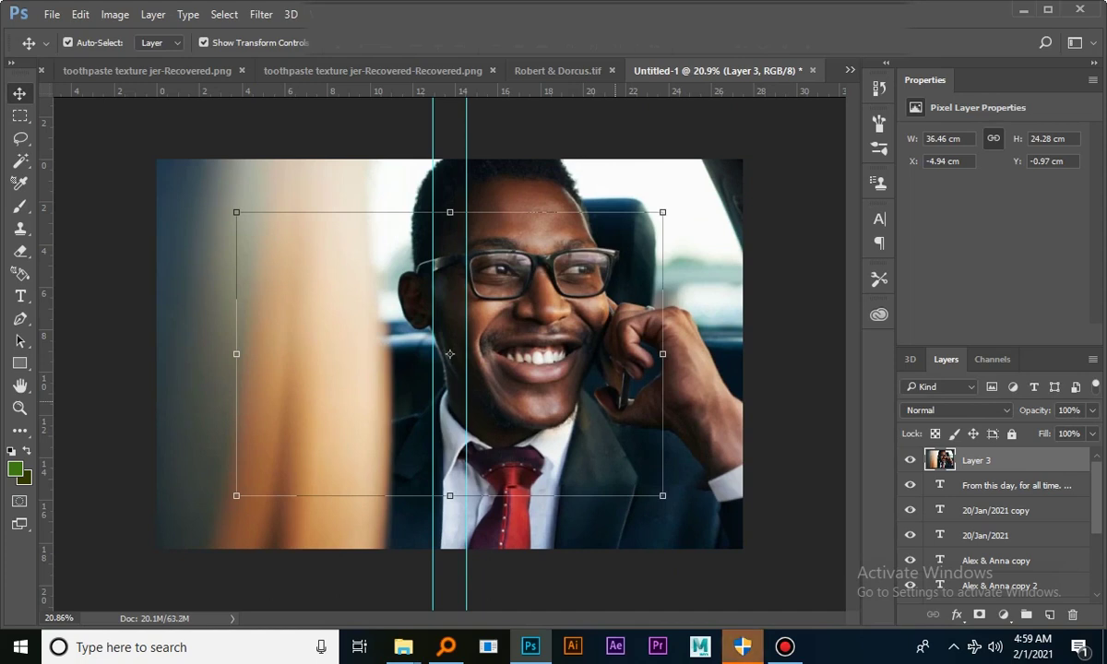
Reorder the enlarged photo layer beneath all text and brush-stroke photo layers, directly above the plain background layer
{"action": "key", "text": "ctrl+bracketleft"}
{"action": "key", "text": "ctrl+bracketleft"}
{"action": "key", "text": "ctrl+bracketleft"}
{"action": "key", "text": "ctrl+bracketleft"}
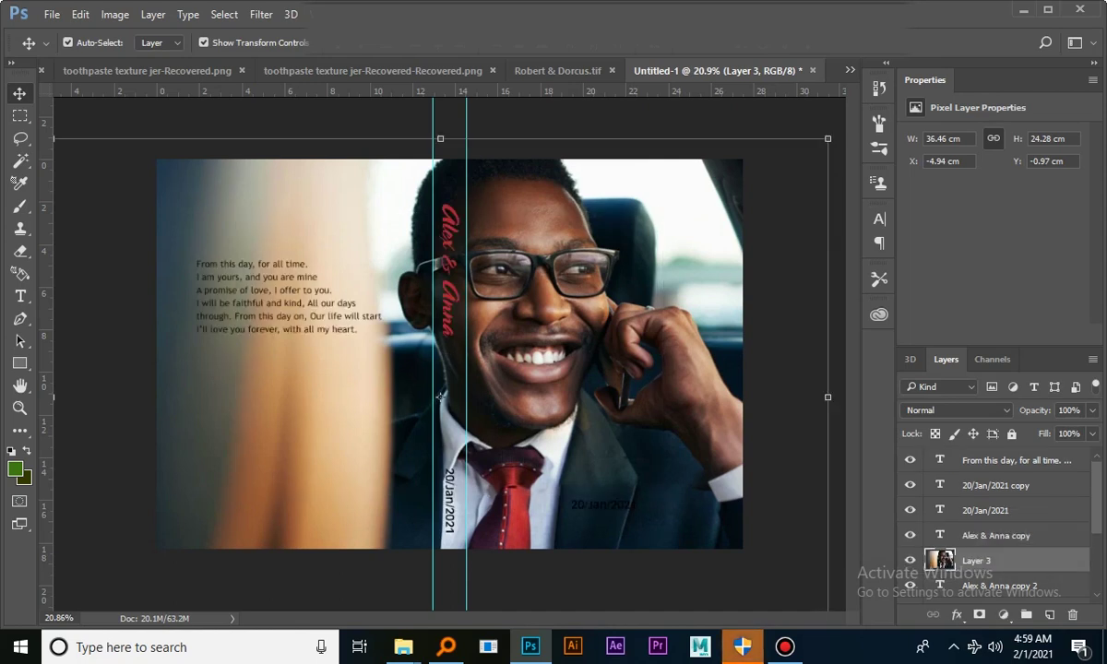
{"action": "key", "text": "ctrl+bracketleft"}
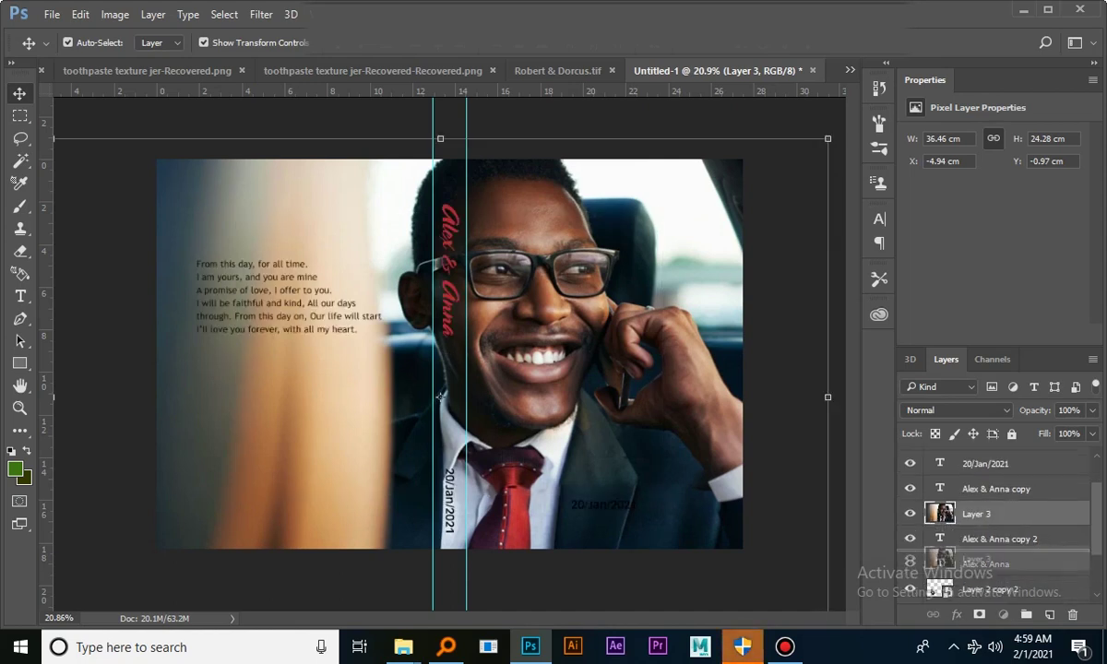
{"action": "key", "text": "ctrl"}
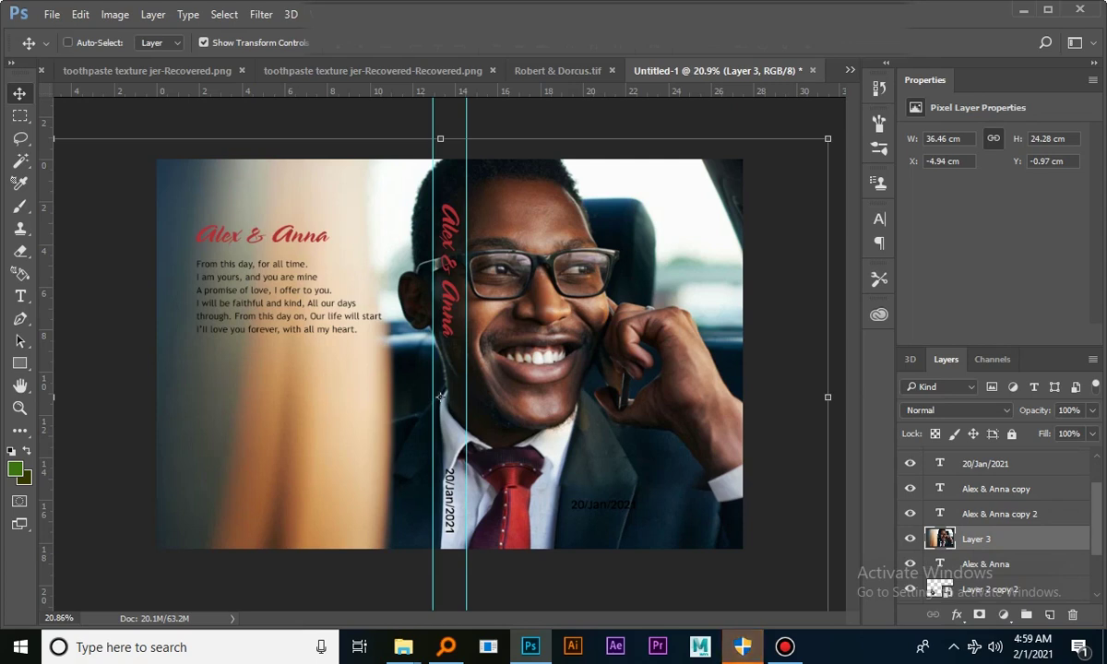
{"action": "key", "text": "ctrl+bracketleft"}
{"action": "key", "text": "ctrl+bracketleft"}
{"action": "key", "text": "ctrl+bracketleft"}
{"action": "key", "text": "ctrl+bracketleft"}
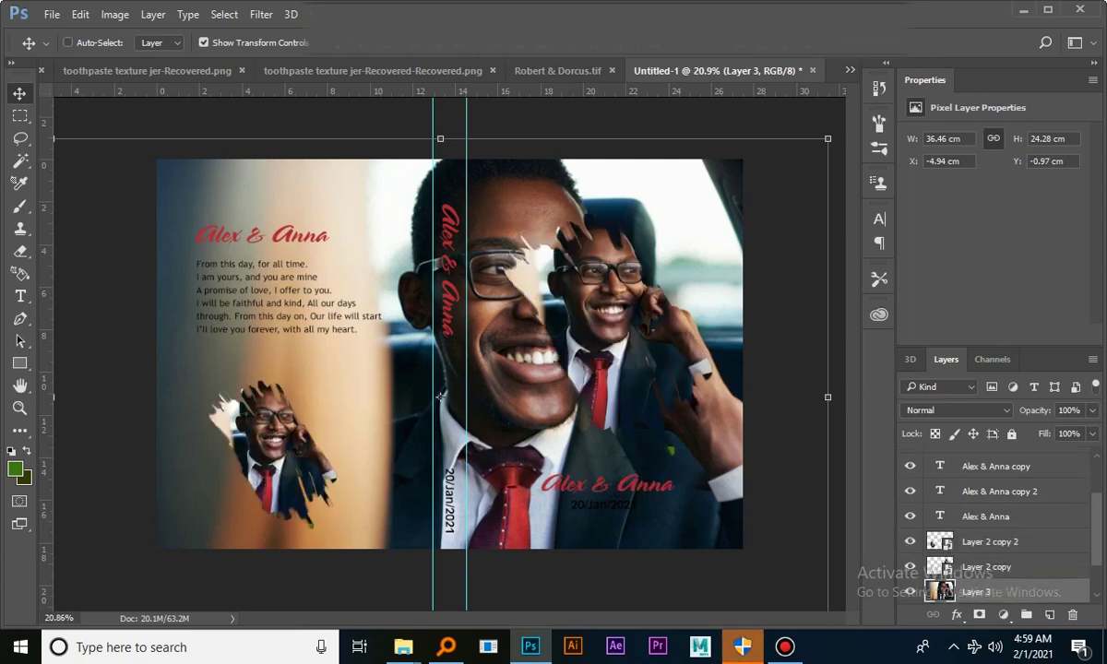
{"action": "key", "text": "ctrl+bracketleft"}
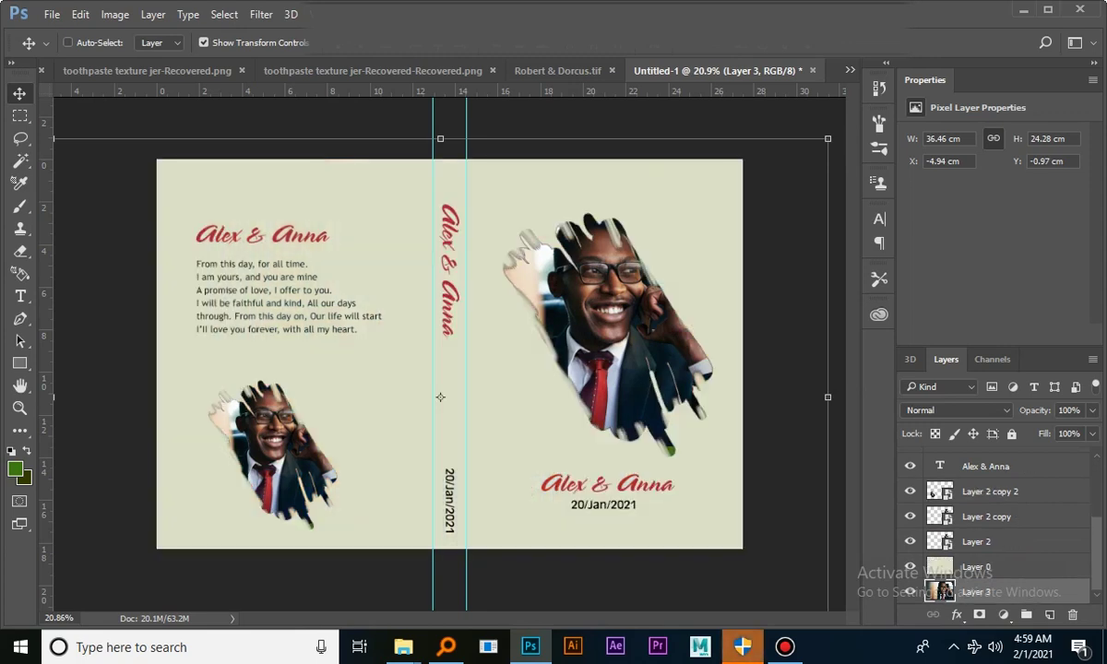
{"action": "key", "text": "ctrl+bracketright"}
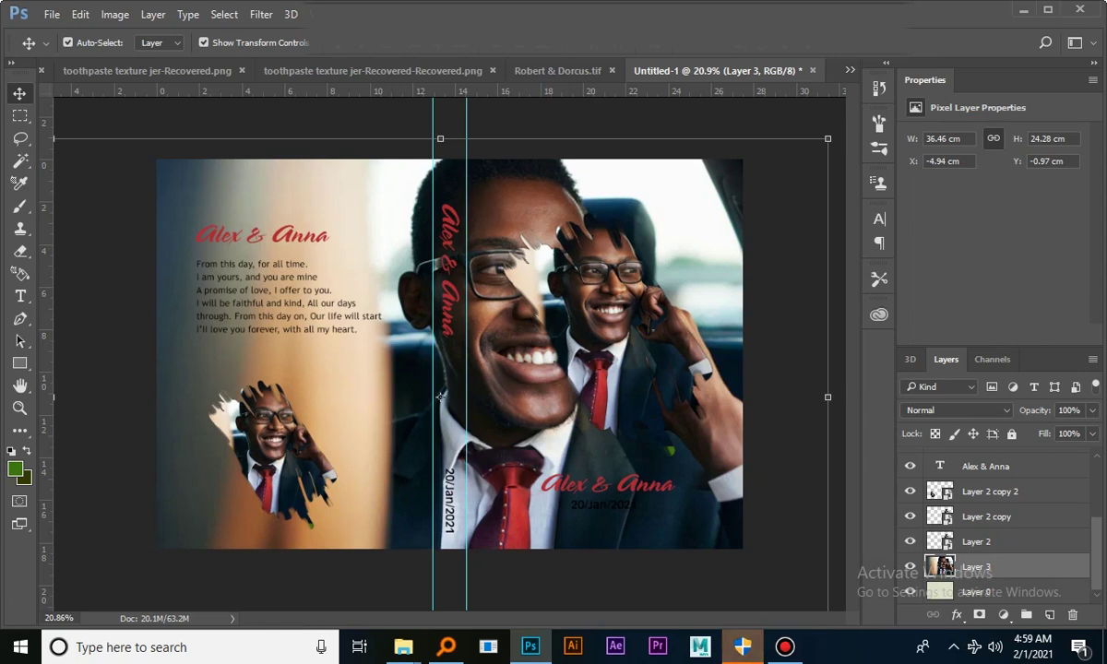
Set the enlarged background photo's opacity to 9% and shift it toward the back cover to about X -7.68 cm, Y -0.56 cm
{"action": "left_click", "coordinate": [1093, 411]}
{"action": "left_click_drag", "start_coordinate": [1090, 432], "coordinate": [1018, 431]}
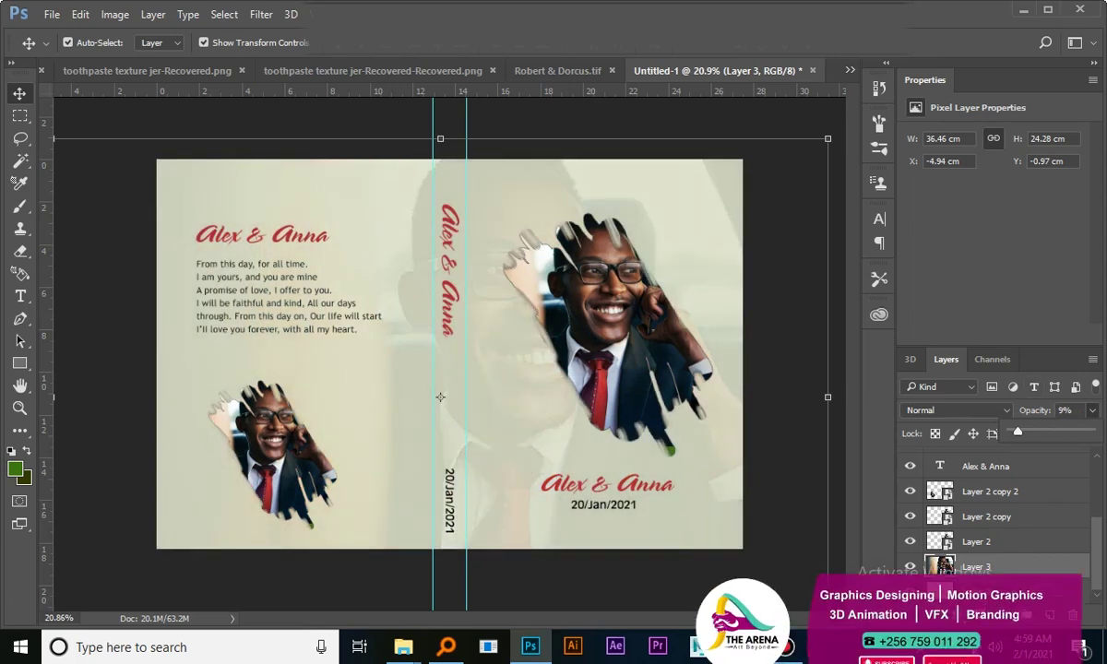
{"action": "key", "text": "Return"}
{"action": "left_click_drag", "start_coordinate": [440, 397], "coordinate": [381, 406]}
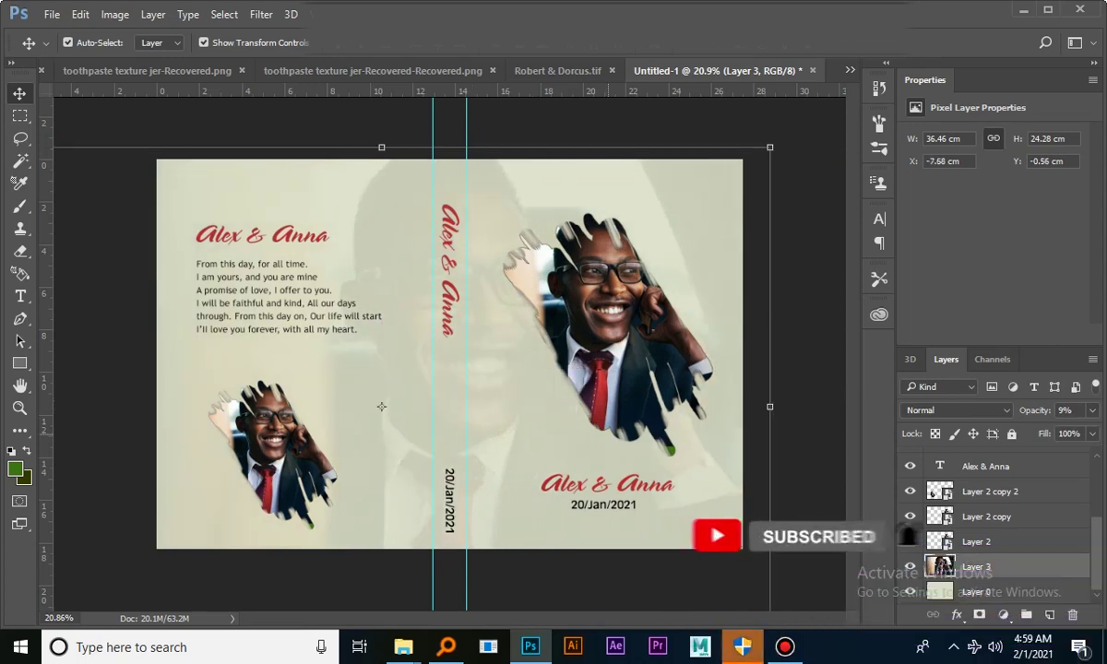
Lower the background photo layer's fill slightly below 100% and deselect the layer
{"action": "left_click", "coordinate": [1093, 433]}
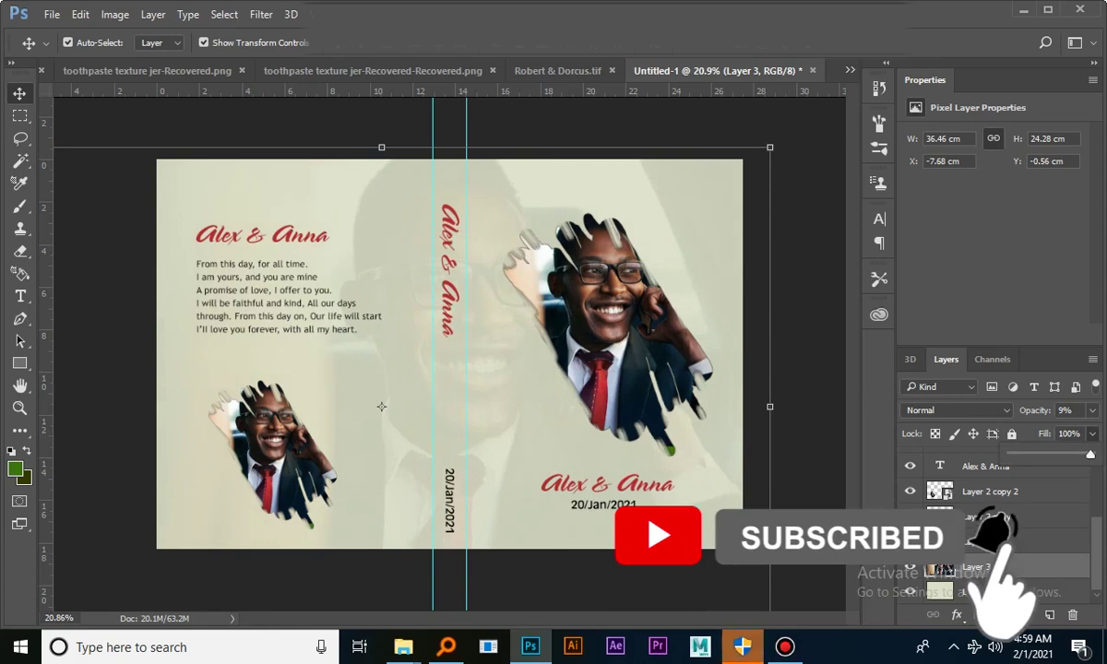
{"action": "mouse_move", "coordinate": [1092, 455]}
{"action": "left_mouse_down"}
{"action": "mouse_move", "coordinate": [1011, 455]}
{"action": "mouse_move", "coordinate": [1082, 454]}
{"action": "left_mouse_up"}
{"action": "left_click", "coordinate": [806, 309]}
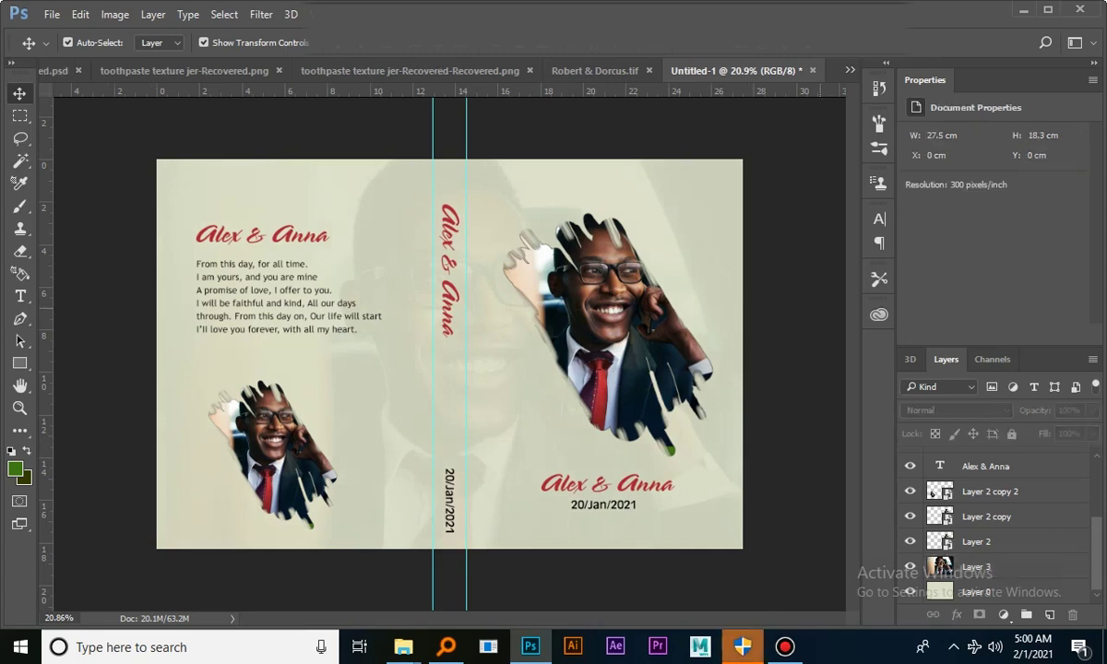